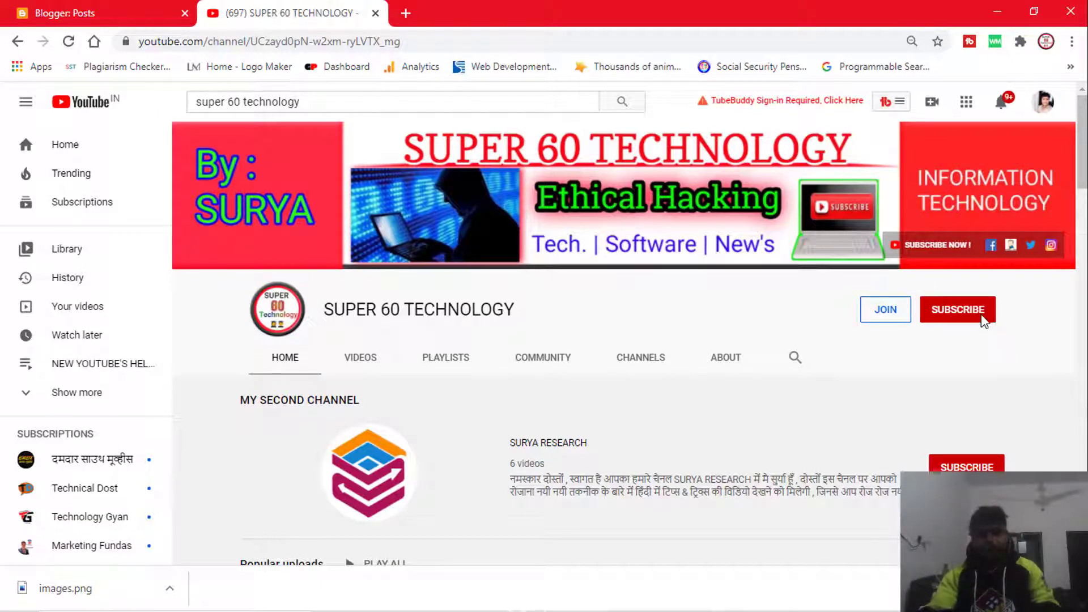
# Step: Switch back to the Blogger posts page and close the YouTube channel page
pyautogui.moveTo(984, 320); pyautogui.dragTo(982, 318)
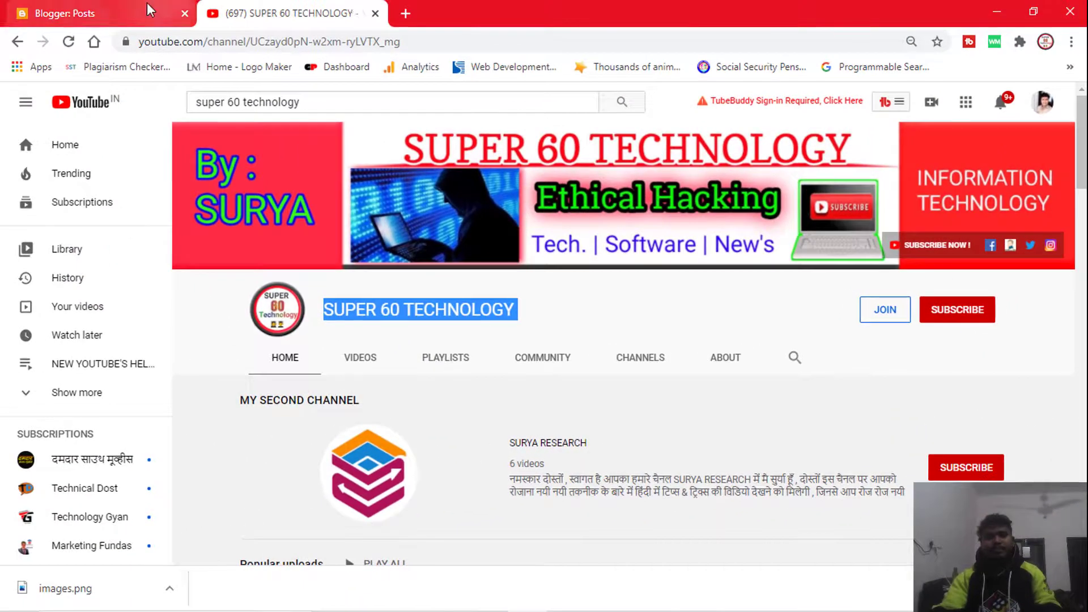
pyautogui.click(111, 3)
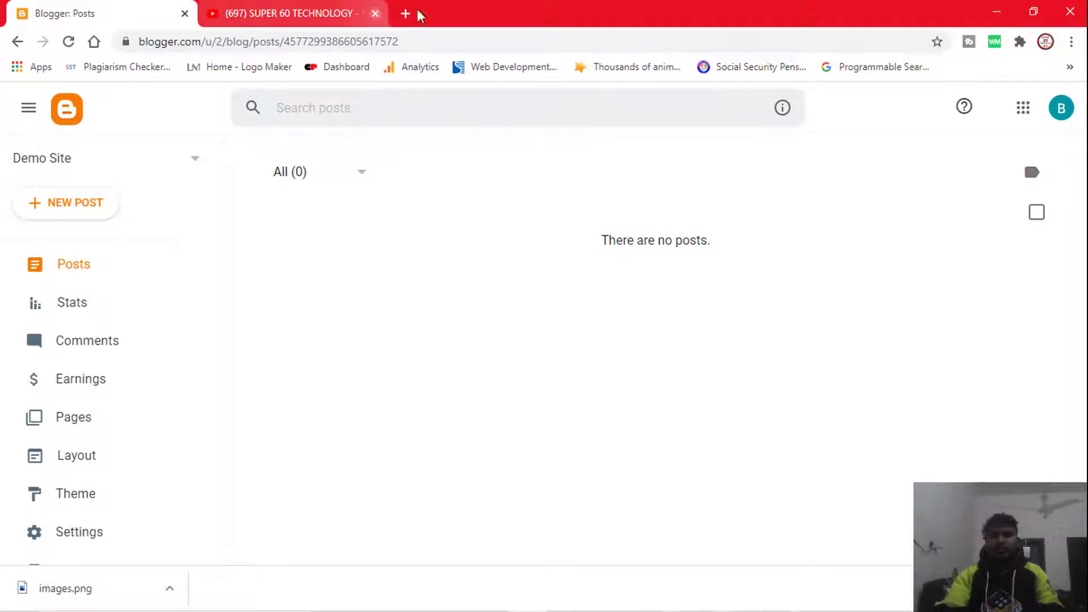
pyautogui.click(375, 13)
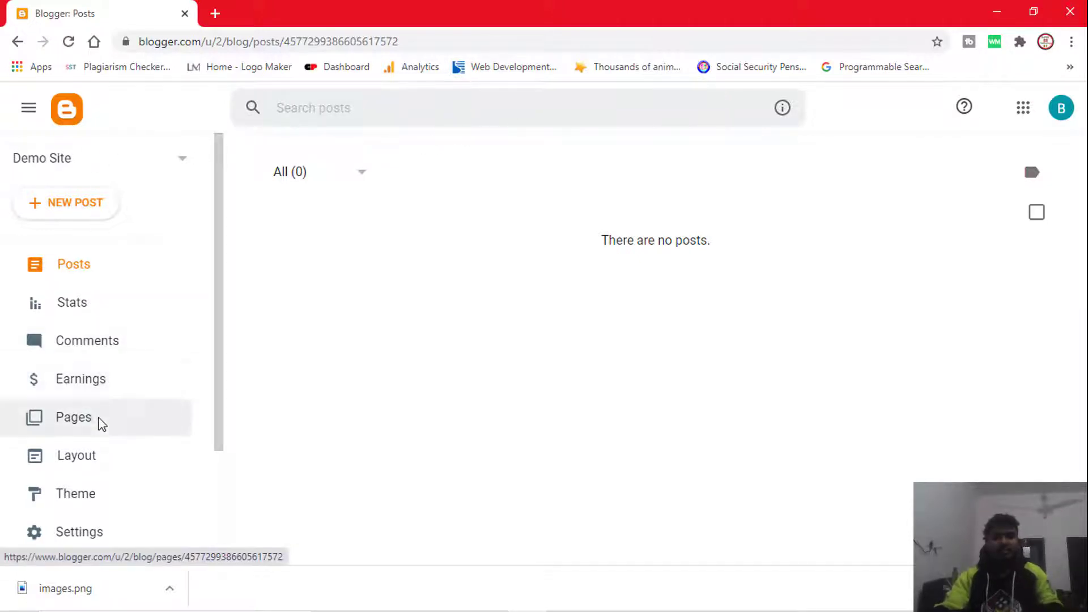
# Step: Open the live Demo Site blog in a separate browser tab and switch to it
pyautogui.scroll(-3, 101, 424)
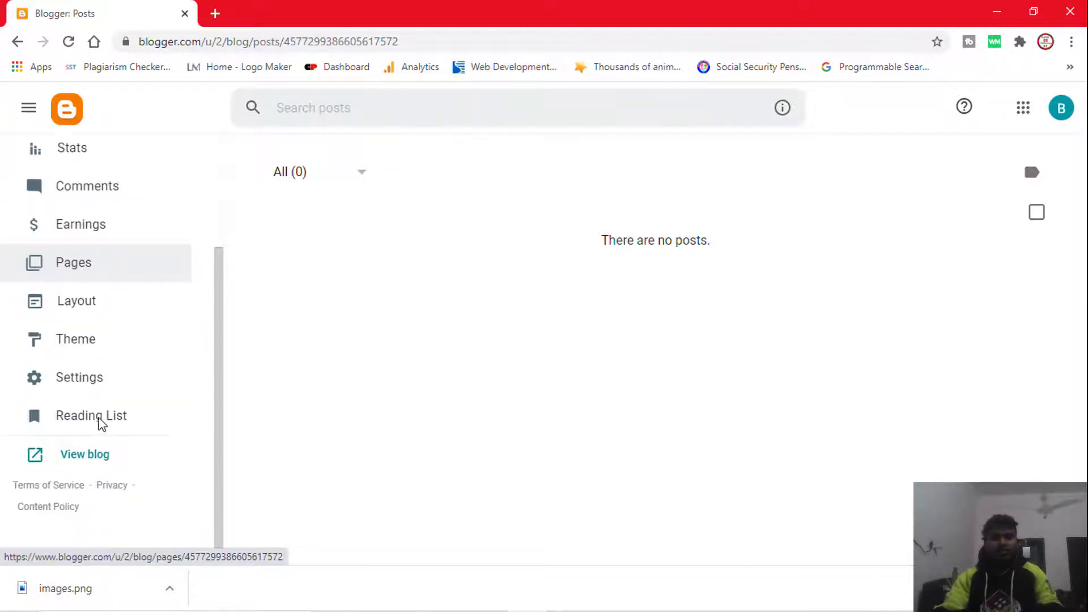
pyautogui.rightClick(80, 458)
pyautogui.click(138, 311)
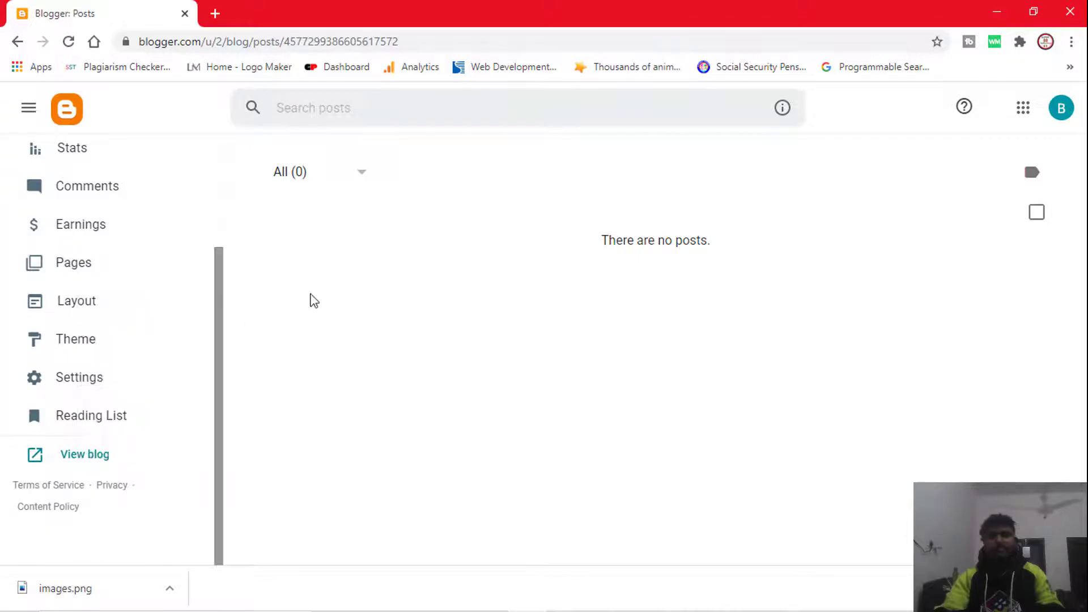
pyautogui.click(255, 11)
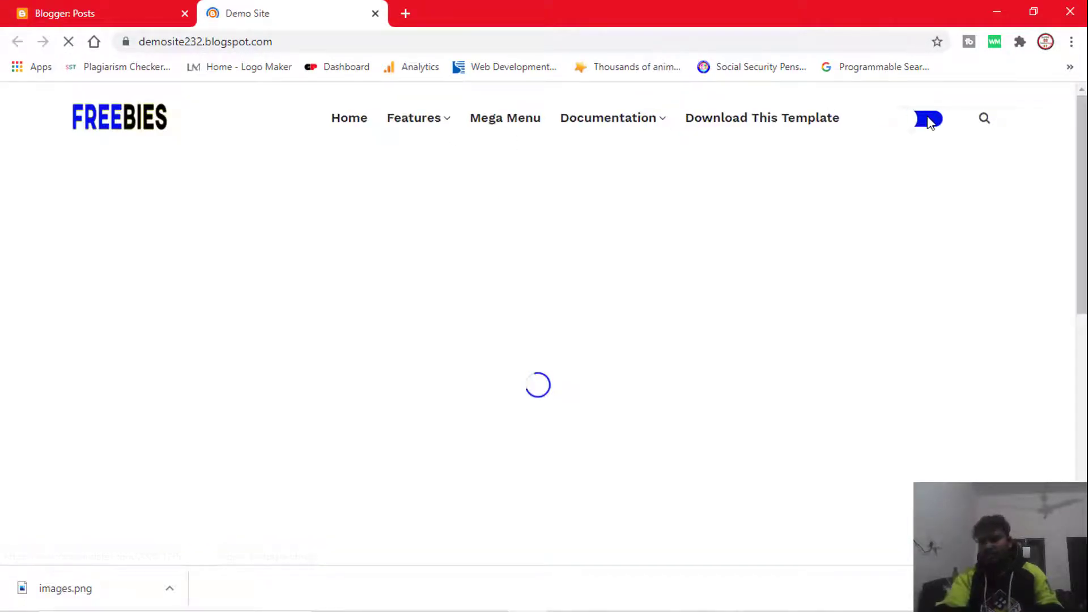
# Step: Try the blog's dark mode on and off, and examine the header logo and navigation menu
pyautogui.click(929, 120)
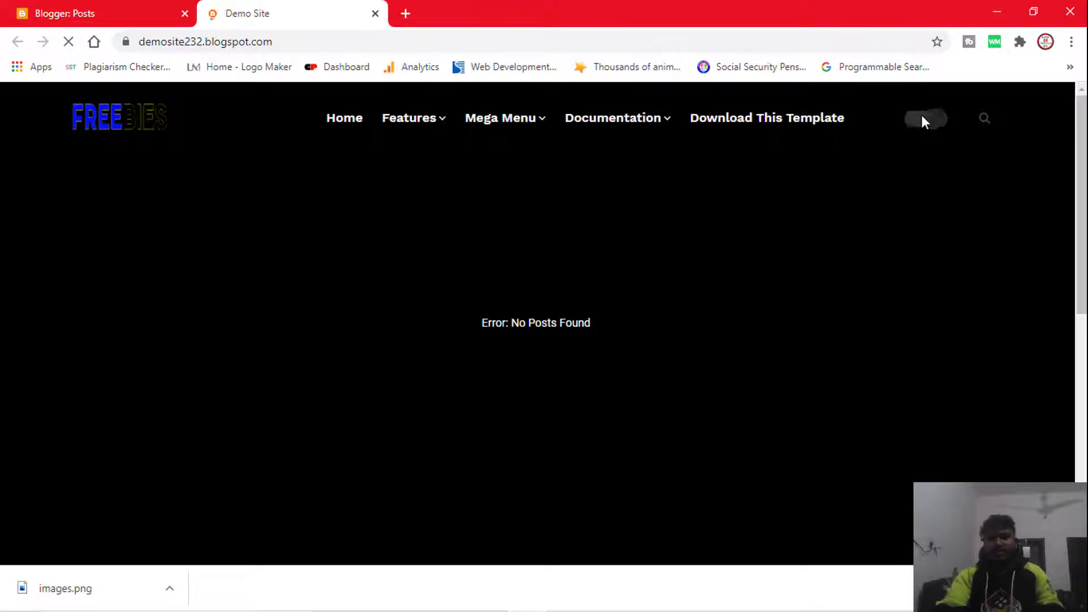
pyautogui.click(918, 117)
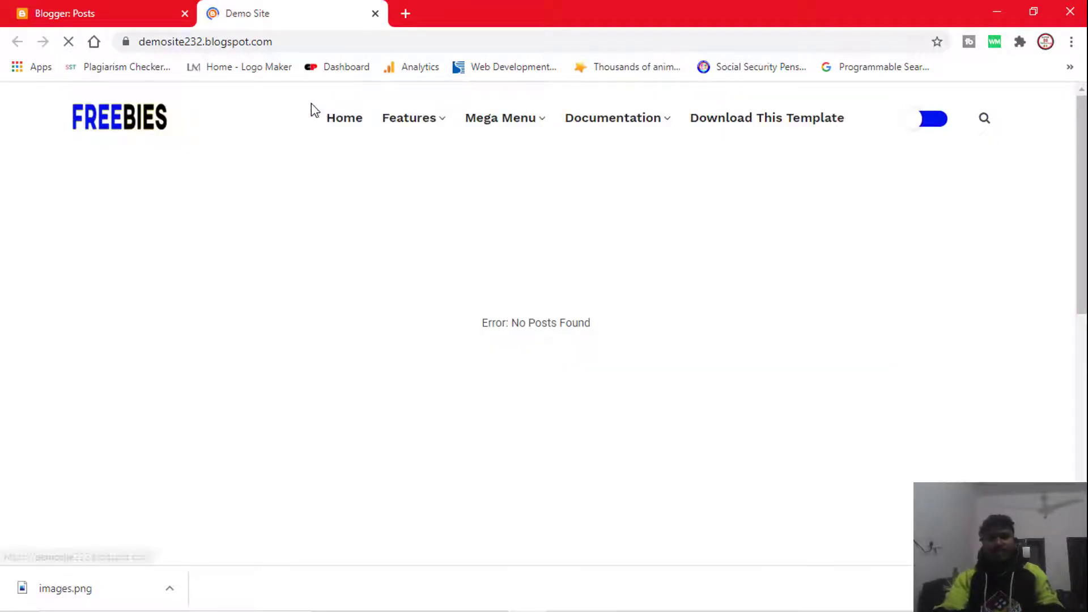
pyautogui.scroll(-10, 320, 116)
pyautogui.scroll(-2, 537, 323)
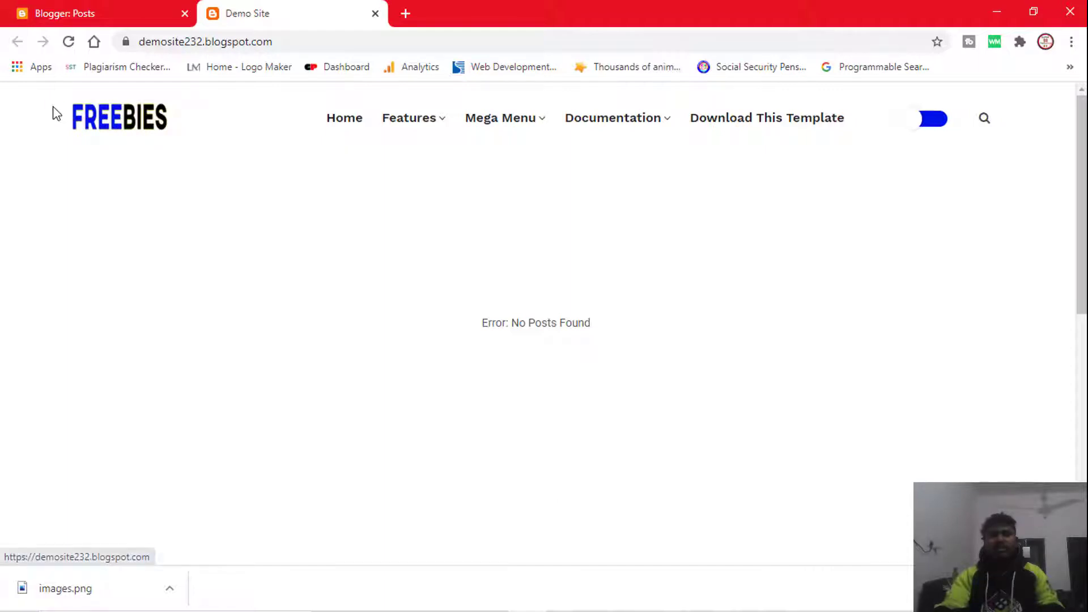
pyautogui.moveTo(56, 114); pyautogui.dragTo(175, 134)
pyautogui.click(251, 137)
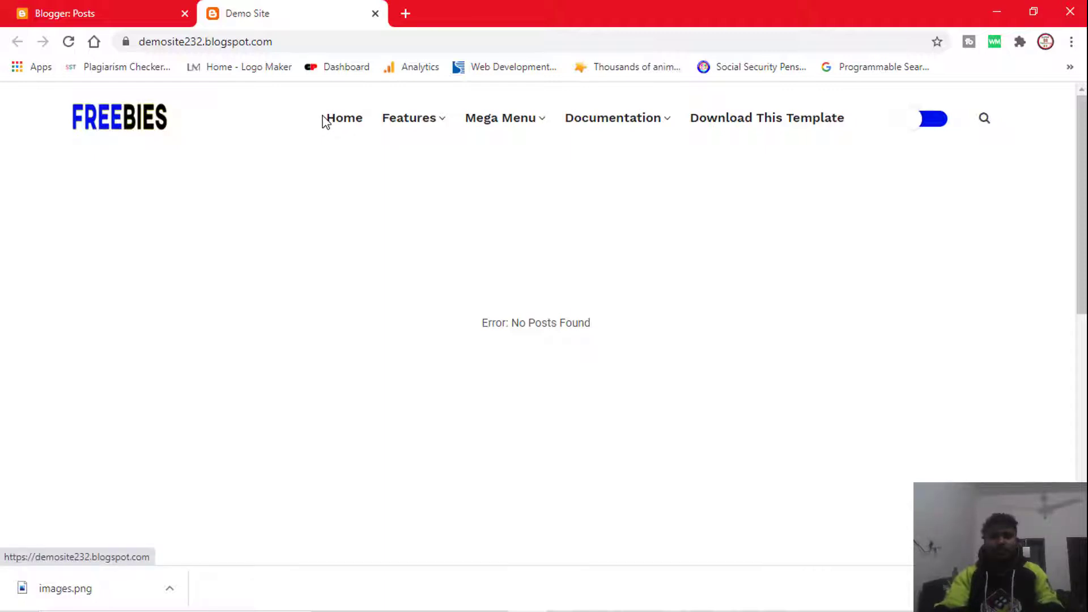
pyautogui.moveTo(319, 101)
pyautogui.mouseDown()
pyautogui.moveTo(549, 161)
pyautogui.moveTo(863, 153)
pyautogui.mouseUp()
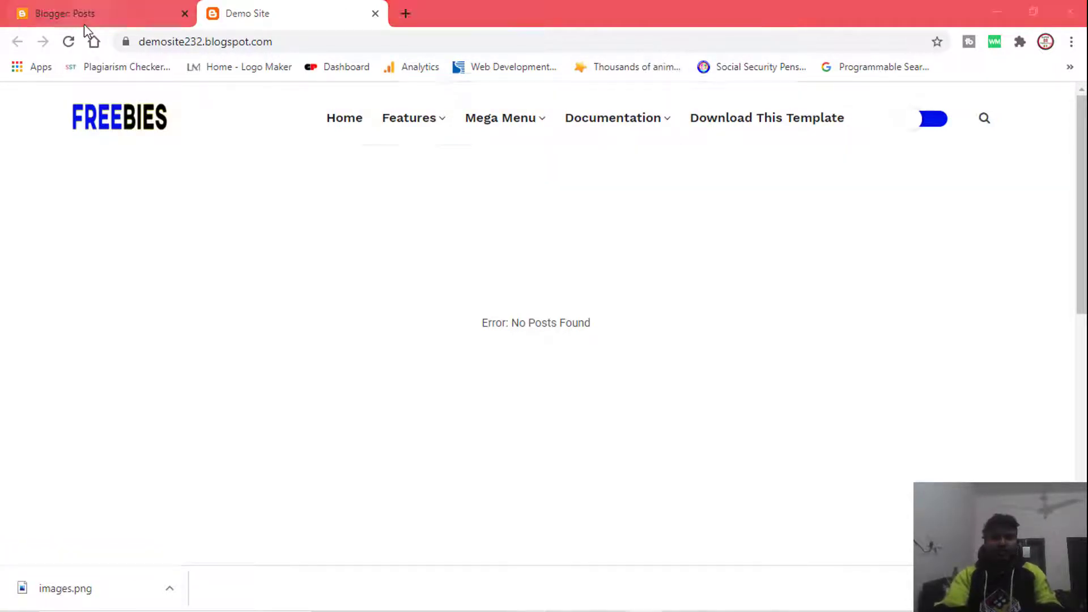
# Step: Return to the Blogger dashboard and open the Demo Site's Layout page
pyautogui.click(97, 9)
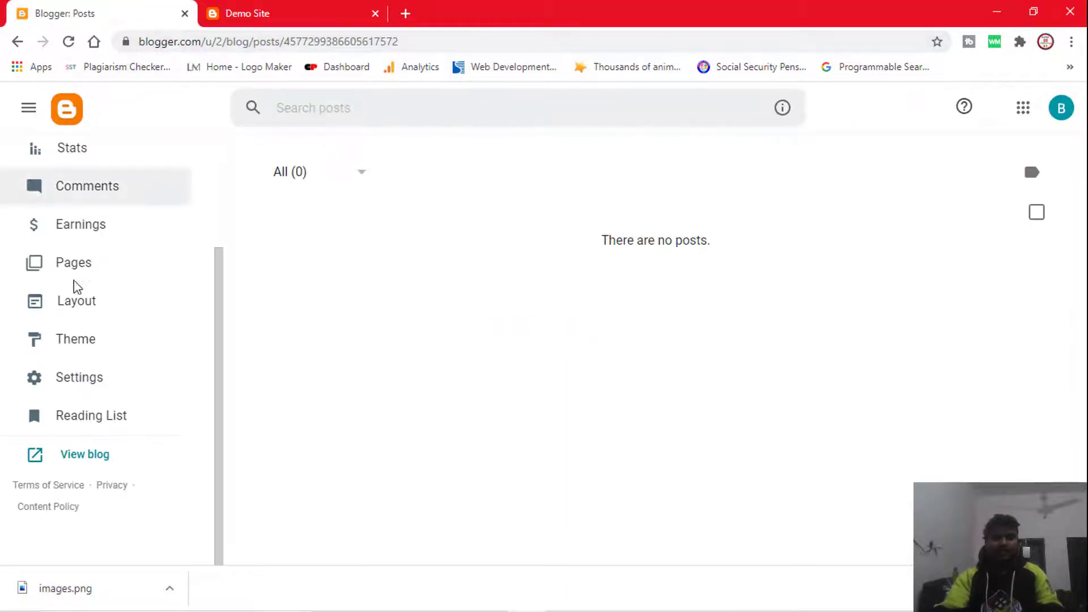
pyautogui.scroll(3, 96, 349)
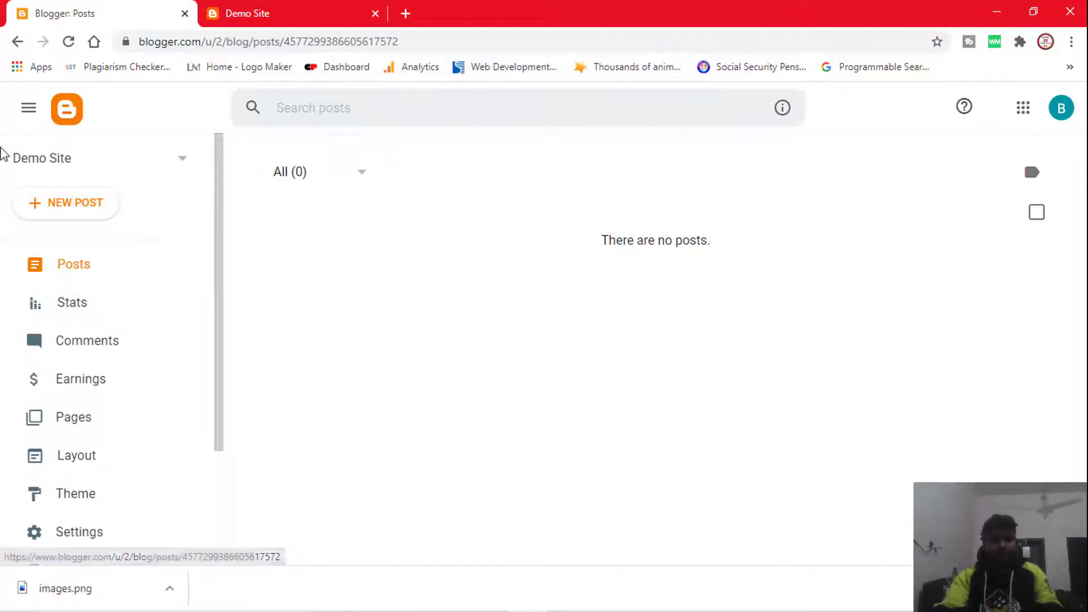
pyautogui.moveTo(15, 147)
pyautogui.mouseDown()
pyautogui.moveTo(131, 382)
pyautogui.moveTo(175, 565)
pyautogui.mouseUp()
pyautogui.moveTo(14, 435); pyautogui.dragTo(134, 477)
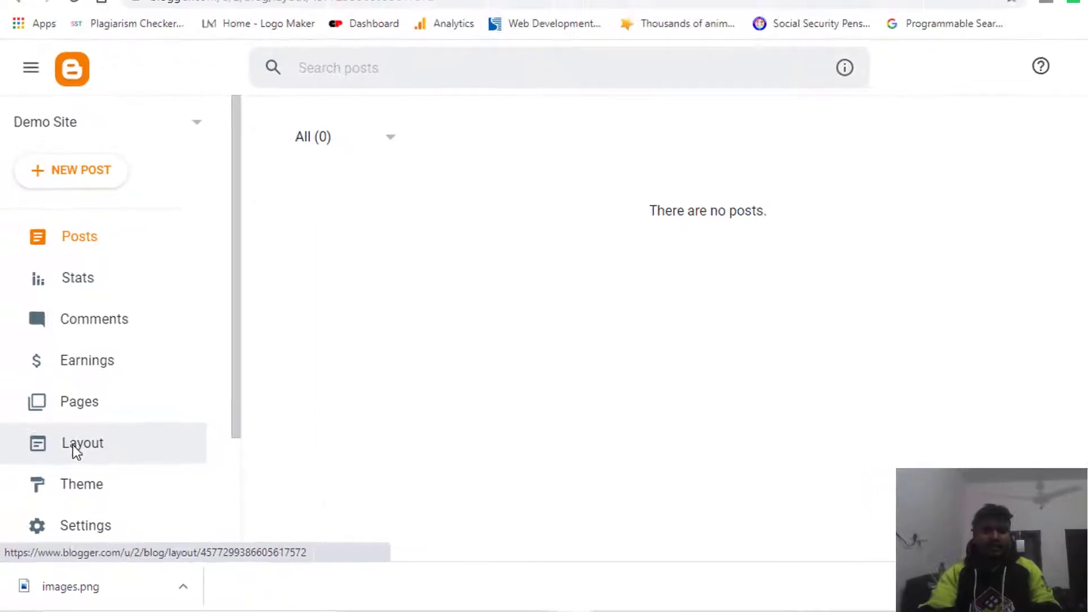
pyautogui.click(74, 445)
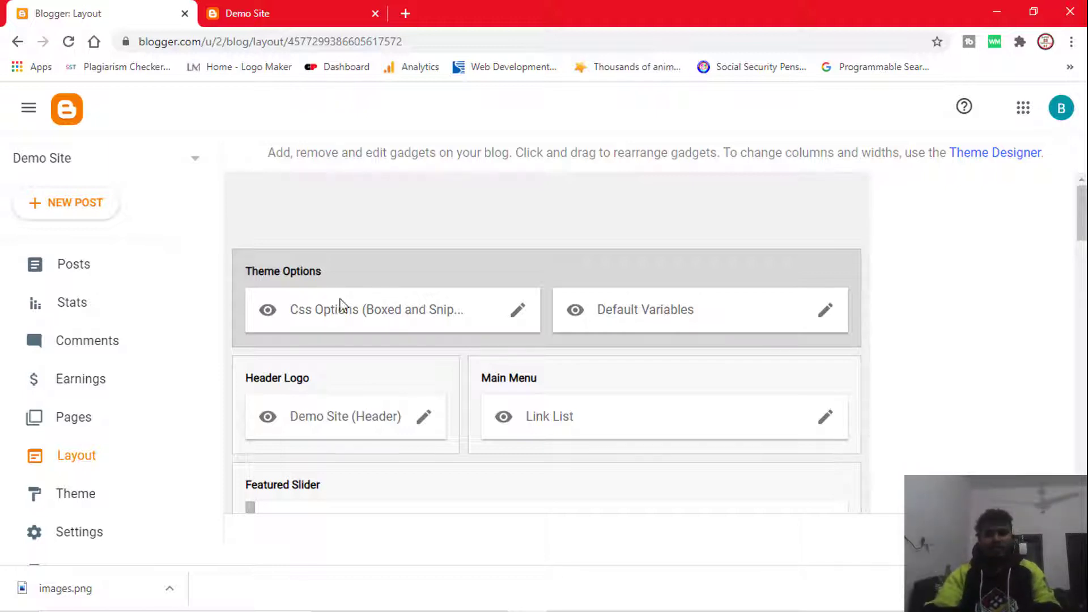
# Step: Open the Demo Site (Header) gadget in the Header Logo section for editing
pyautogui.scroll(-1, 1081, 216)
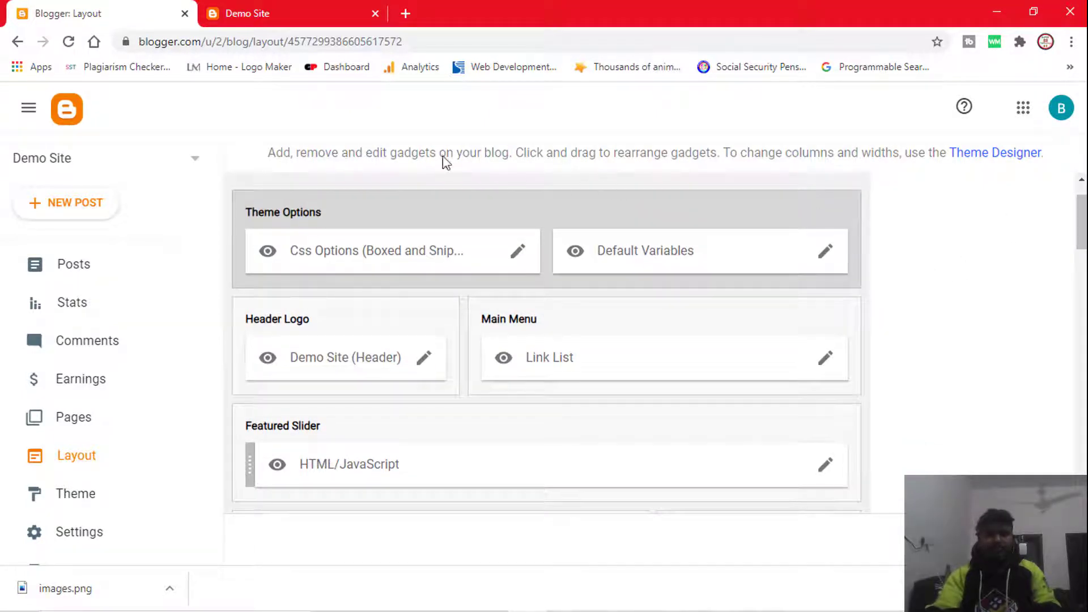
pyautogui.moveTo(251, 190)
pyautogui.mouseDown()
pyautogui.moveTo(563, 367)
pyautogui.moveTo(814, 454)
pyautogui.moveTo(893, 513)
pyautogui.mouseUp()
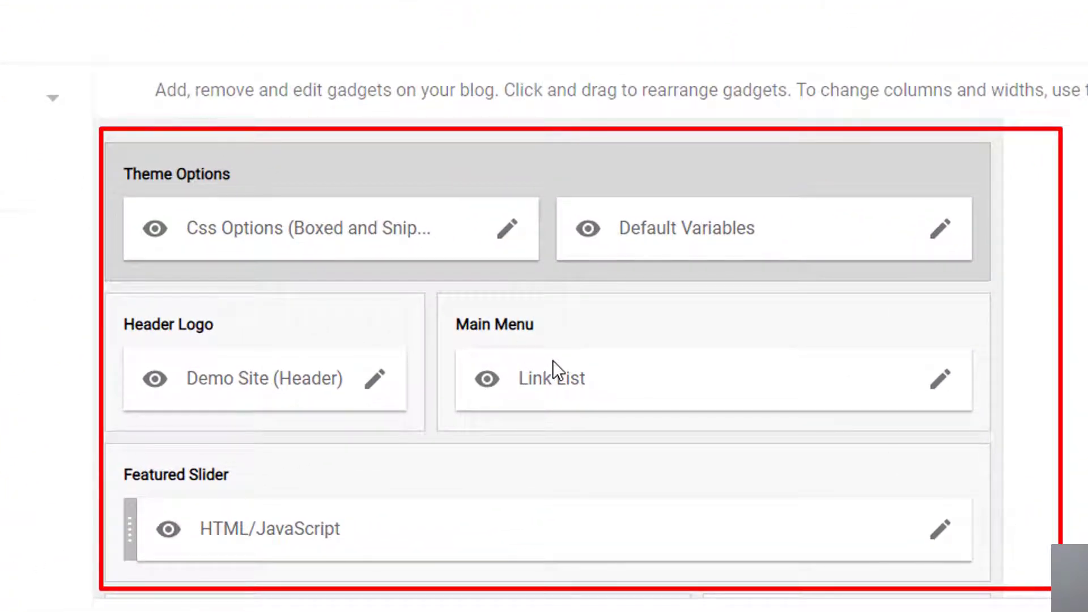
pyautogui.moveTo(110, 287)
pyautogui.mouseDown()
pyautogui.moveTo(235, 372)
pyautogui.moveTo(325, 412)
pyautogui.moveTo(433, 422)
pyautogui.mouseUp()
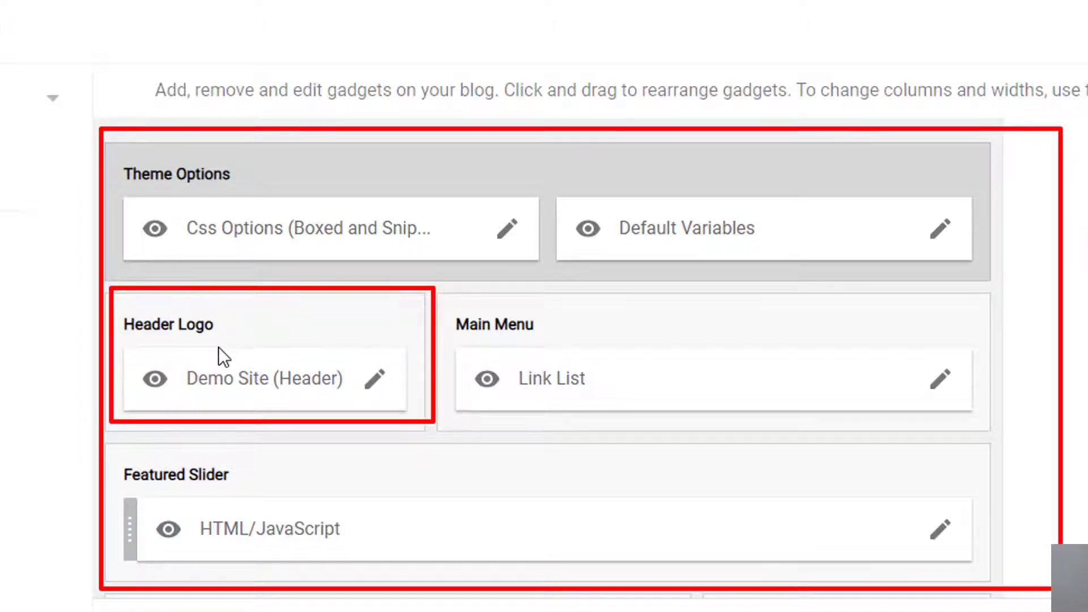
pyautogui.moveTo(176, 353); pyautogui.dragTo(369, 390)
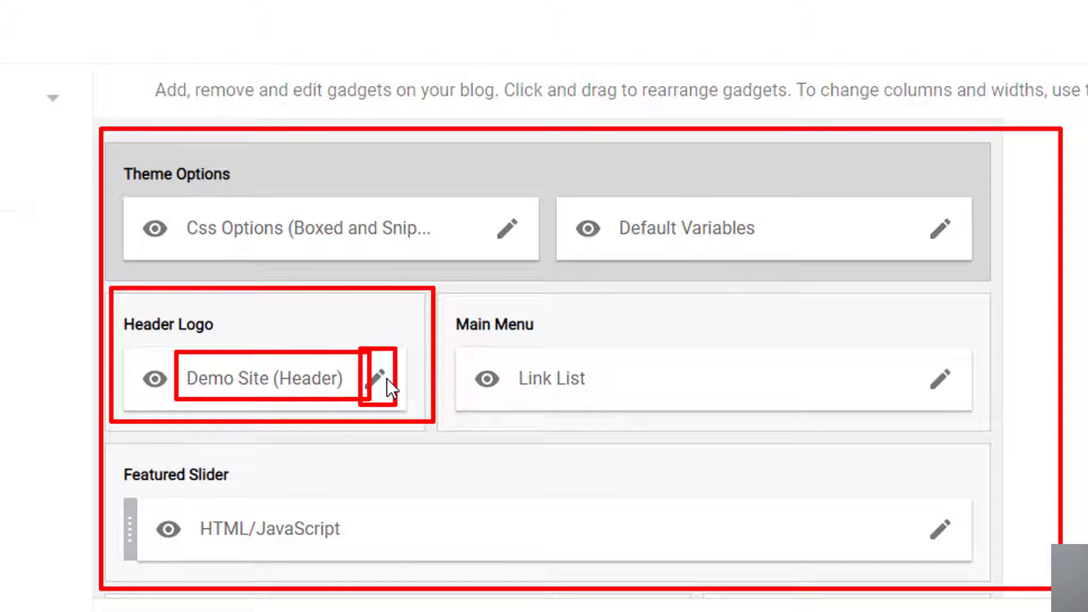
pyautogui.press('Escape')
pyautogui.click(374, 379)
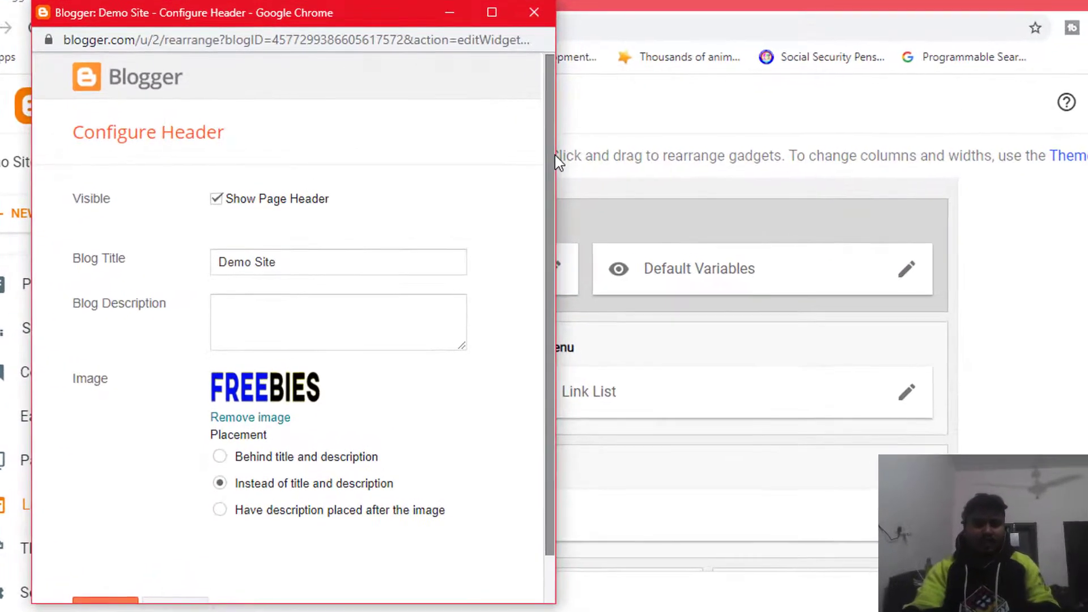
# Step: Remove the existing FREEBIES logo image from the header configuration
pyautogui.moveTo(556, 154); pyautogui.dragTo(545, 237)
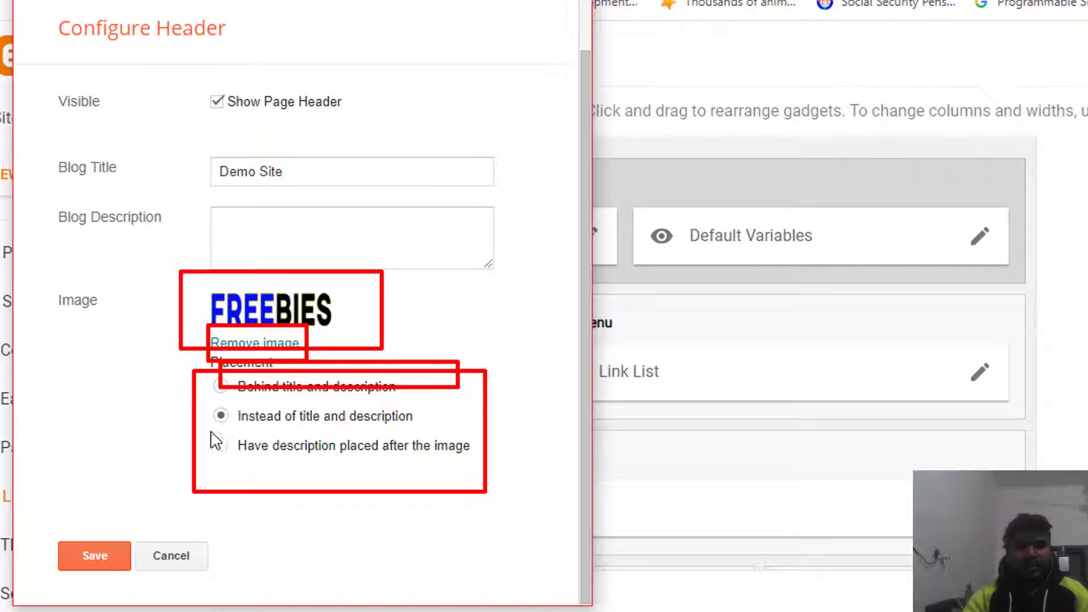
pyautogui.moveTo(222, 397)
pyautogui.mouseDown()
pyautogui.moveTo(371, 433)
pyautogui.moveTo(432, 437)
pyautogui.moveTo(452, 426)
pyautogui.mouseUp()
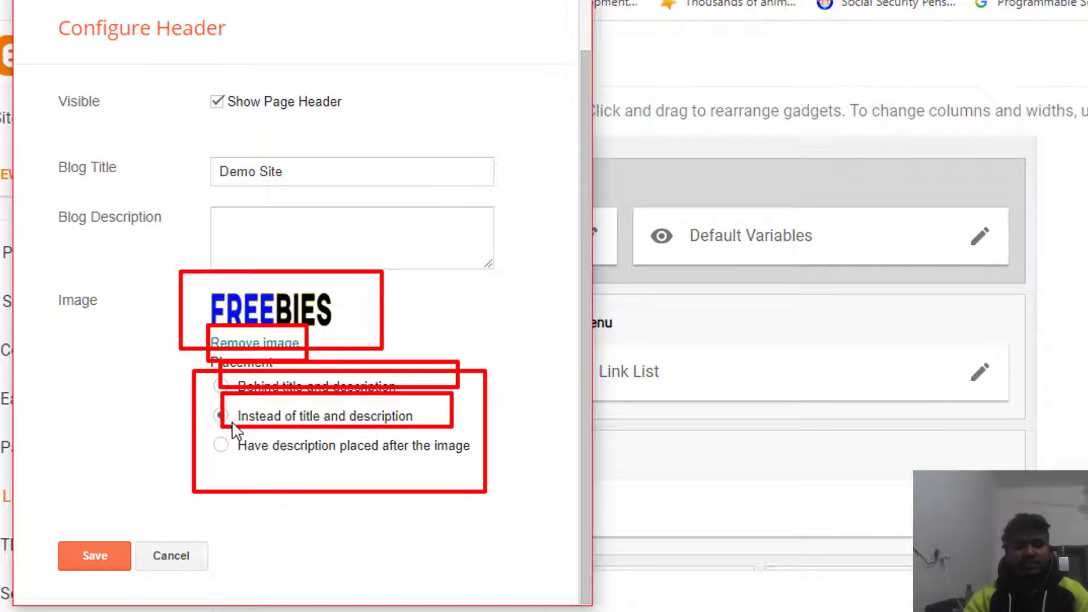
pyautogui.press('Escape')
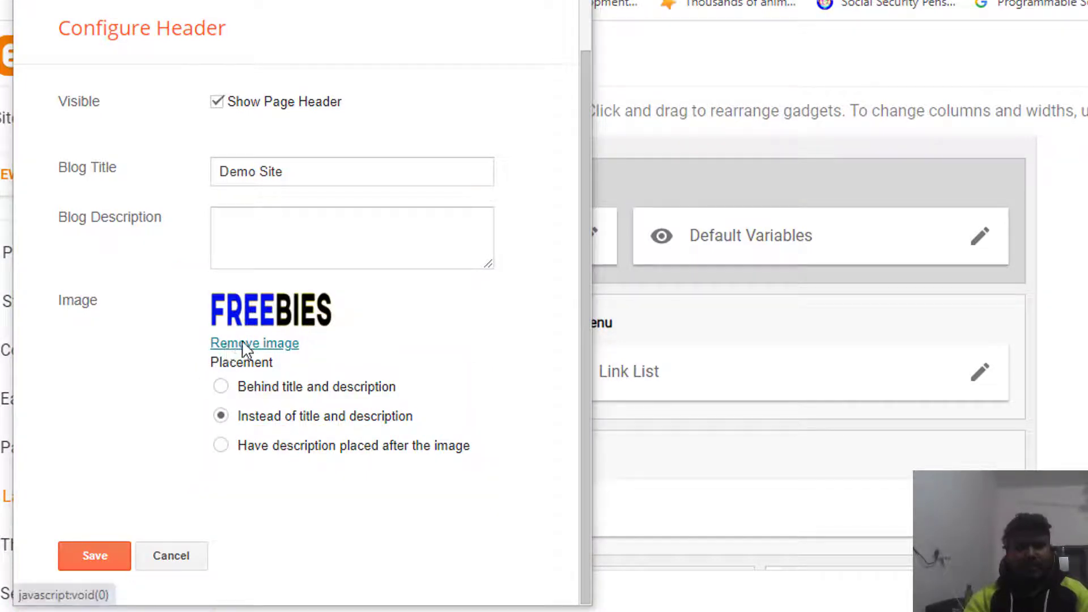
pyautogui.moveTo(199, 319); pyautogui.dragTo(314, 363)
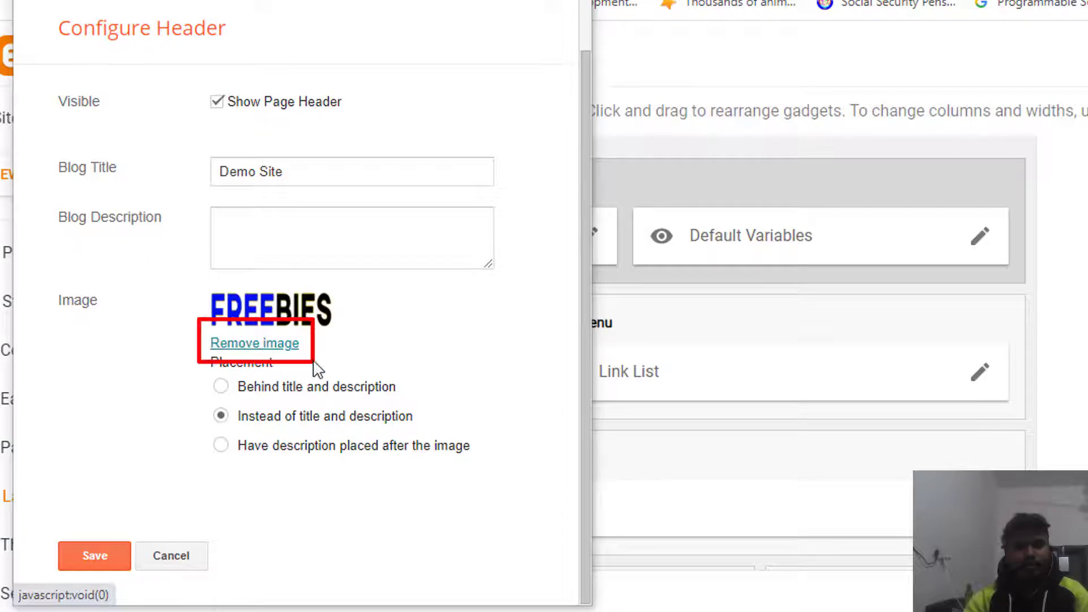
pyautogui.click(274, 343)
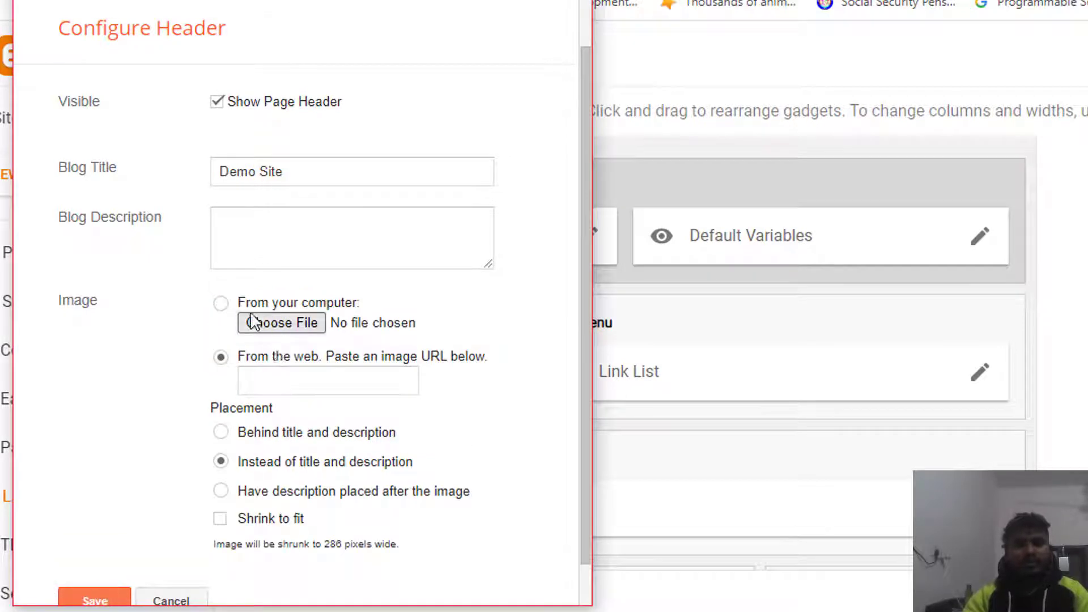
# Step: Upload images.png from the computer's Desktop folder as the new header image
pyautogui.moveTo(211, 286)
pyautogui.mouseDown()
pyautogui.moveTo(371, 390)
pyautogui.moveTo(479, 347)
pyautogui.mouseUp()
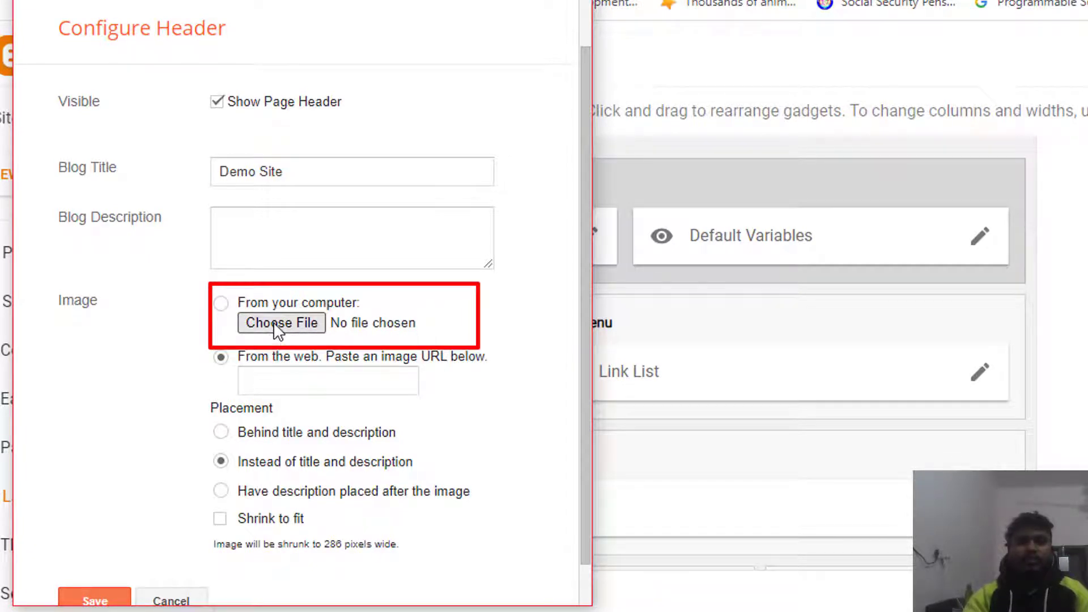
pyautogui.press('Escape')
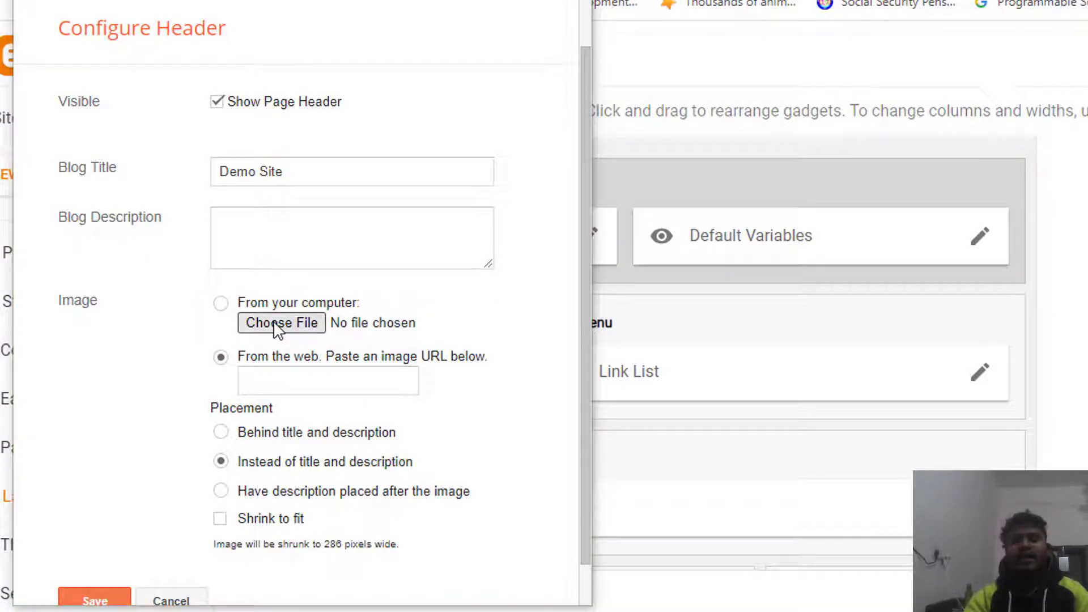
pyautogui.click(277, 324)
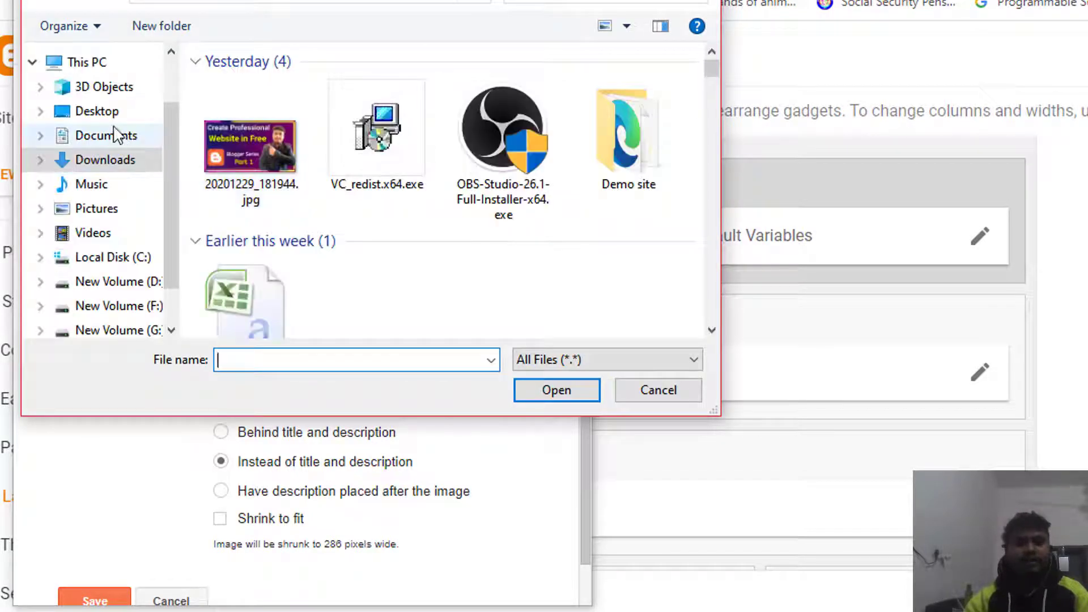
pyautogui.click(108, 113)
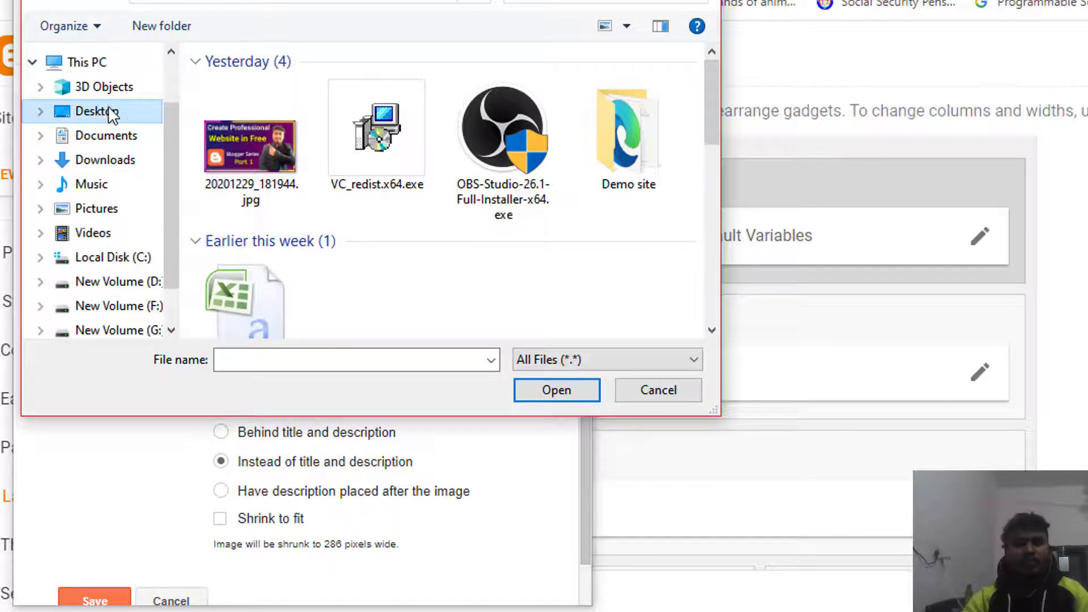
pyautogui.scroll(-3, 526, 176)
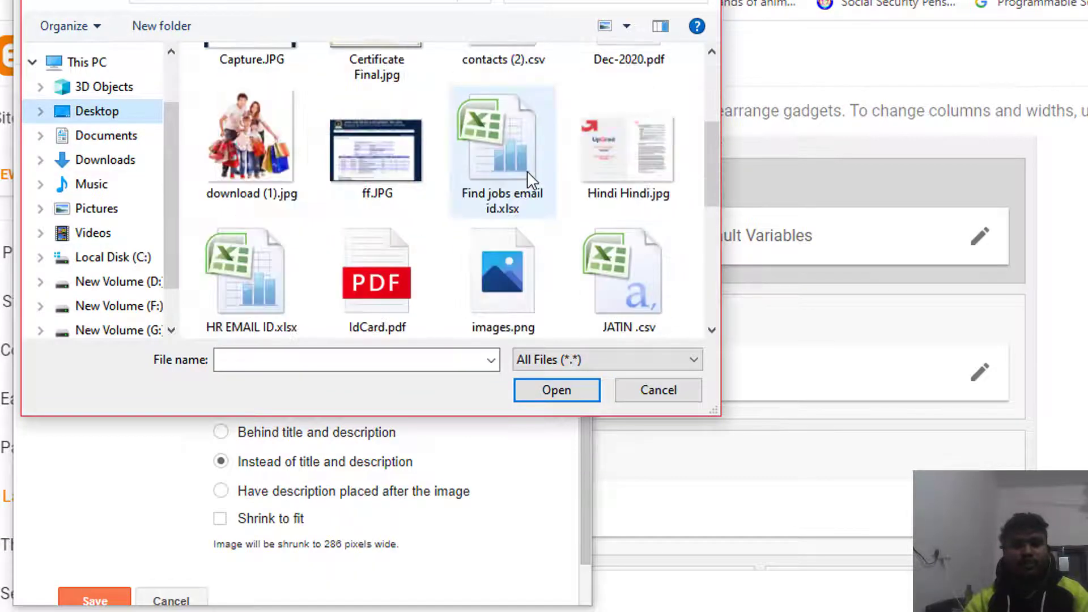
pyautogui.click(502, 310)
pyautogui.click(535, 389)
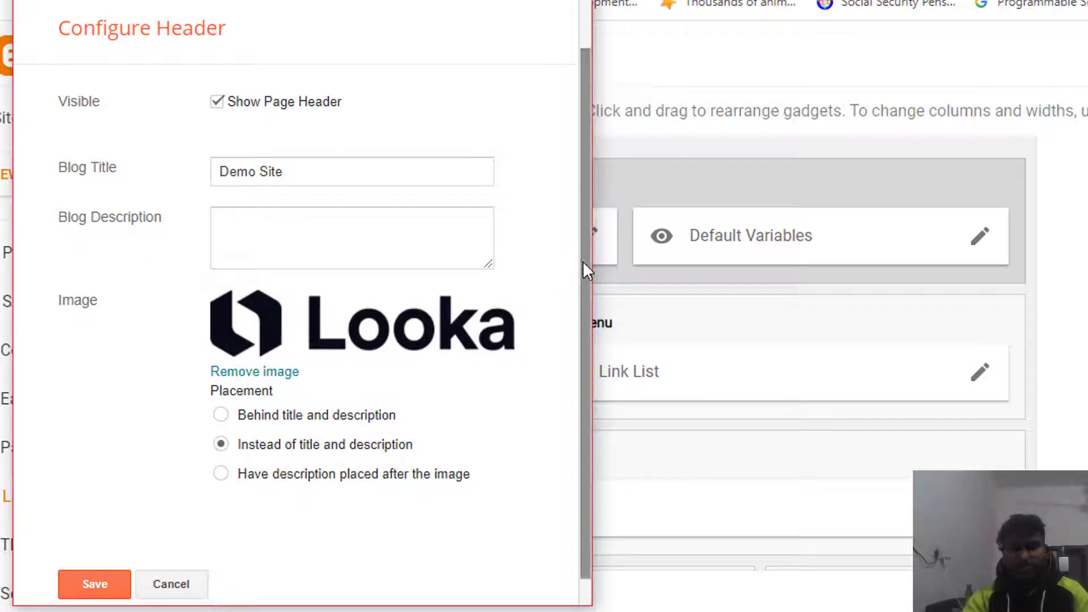
# Step: Save the header configuration with the new Looka logo image
pyautogui.moveTo(582, 262); pyautogui.dragTo(582, 295)
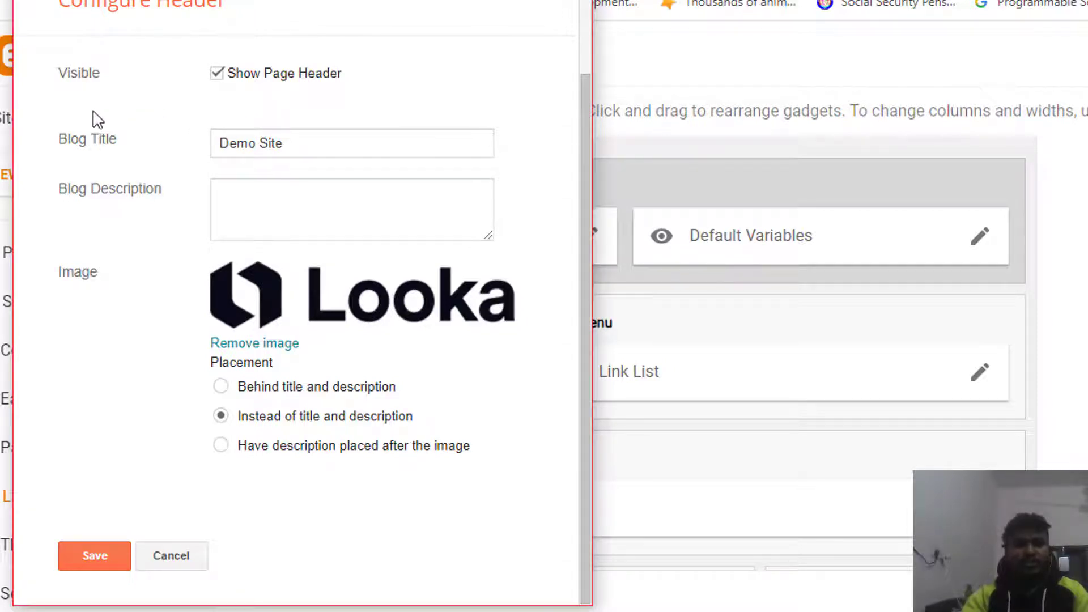
pyautogui.moveTo(32, 110); pyautogui.dragTo(150, 160)
pyautogui.moveTo(194, 114); pyautogui.dragTo(315, 150)
pyautogui.moveTo(409, 172); pyautogui.dragTo(532, 172)
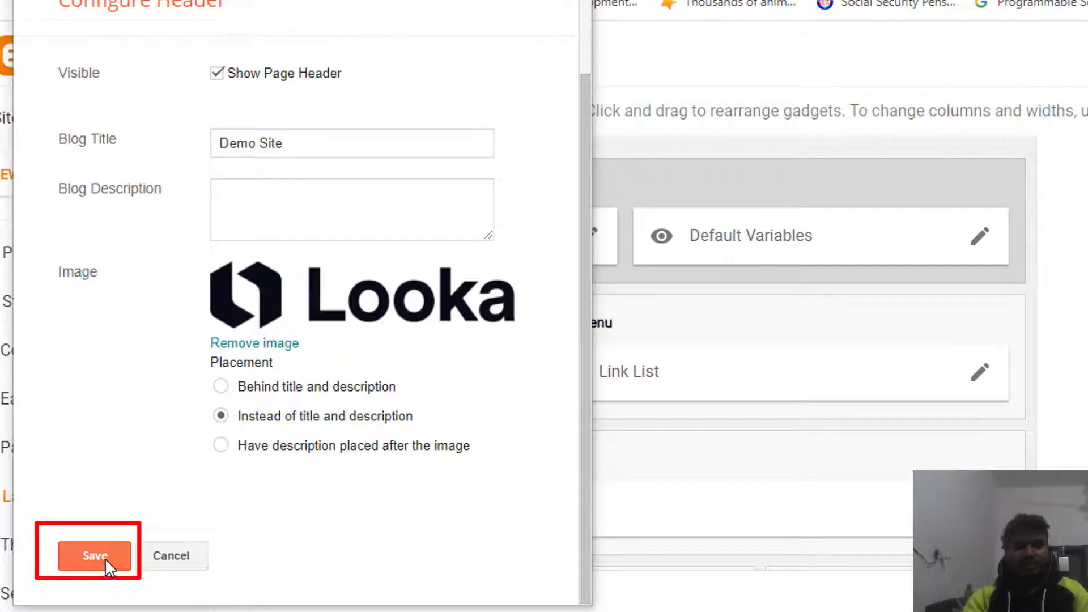
pyautogui.click(90, 554)
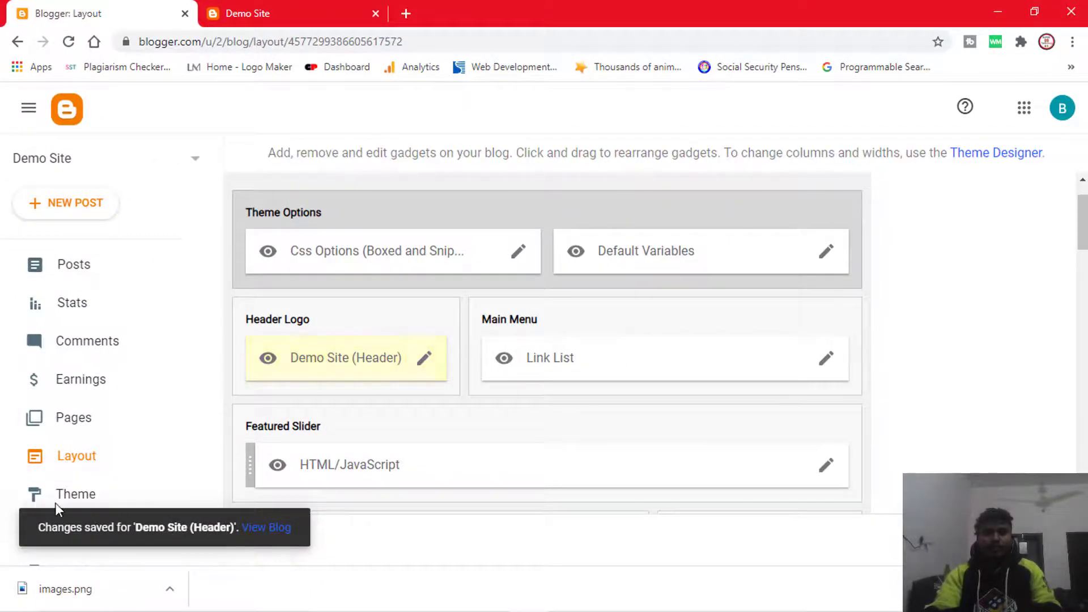
pyautogui.moveTo(50, 504); pyautogui.dragTo(315, 542)
pyautogui.press('Escape')
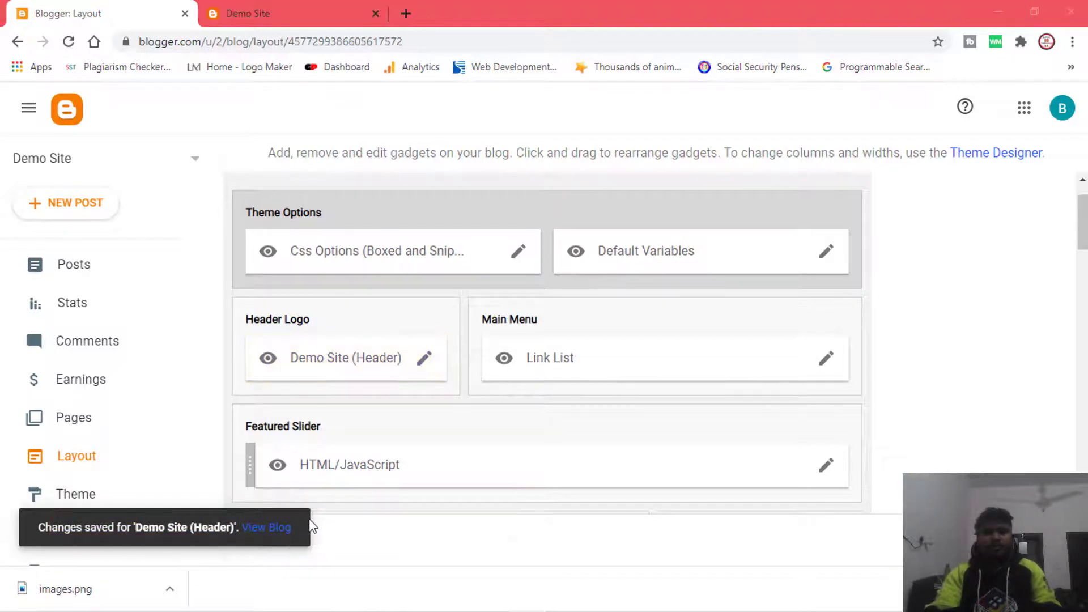
# Step: Reload the live Demo Site and check the new logo in its header
pyautogui.click(280, 11)
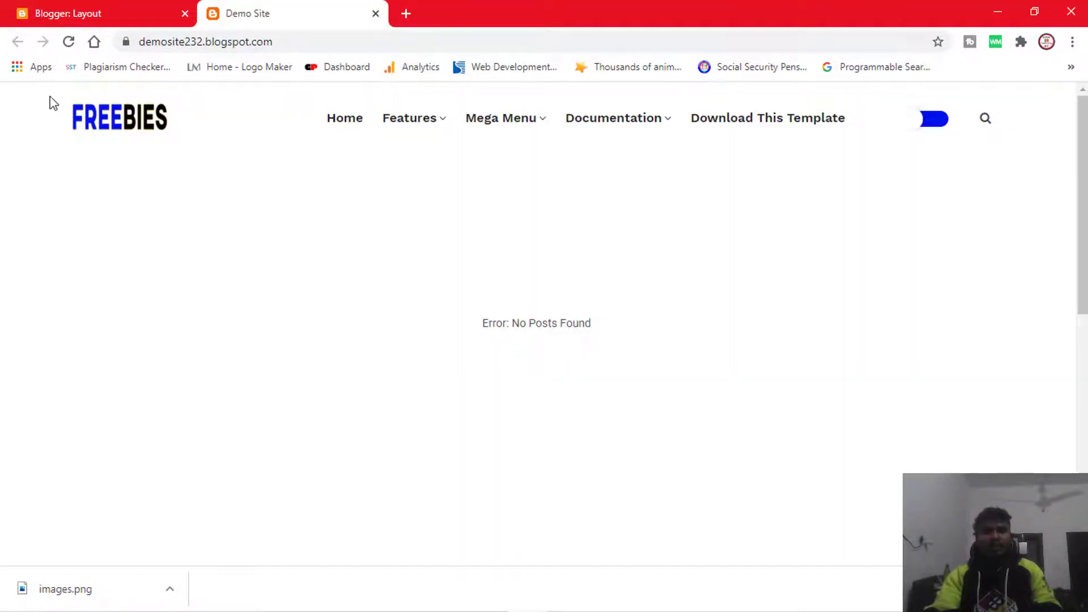
pyautogui.moveTo(49, 93); pyautogui.dragTo(208, 157)
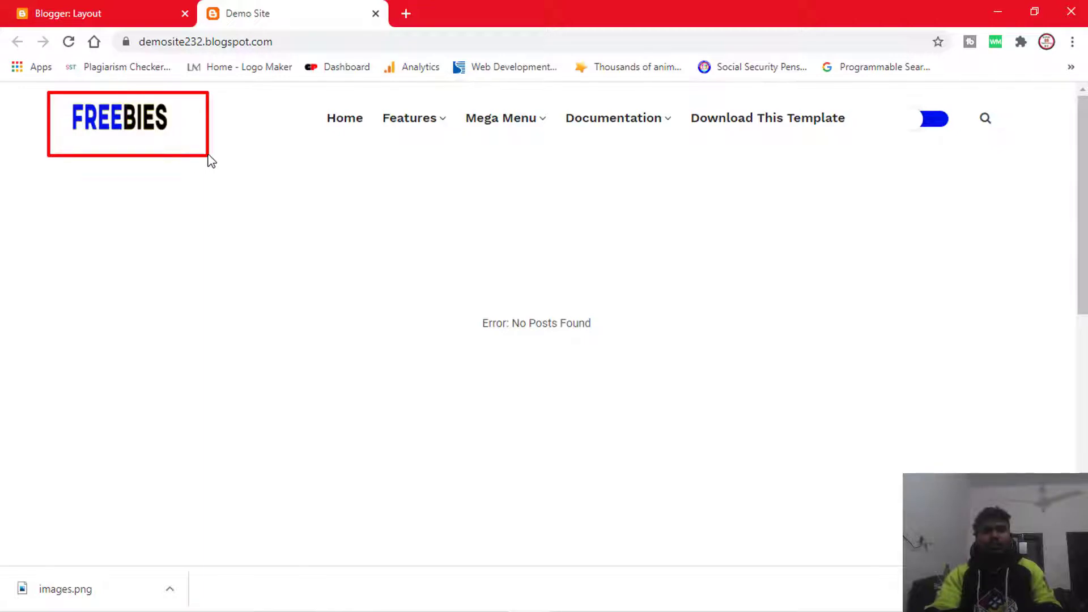
pyautogui.click(68, 43)
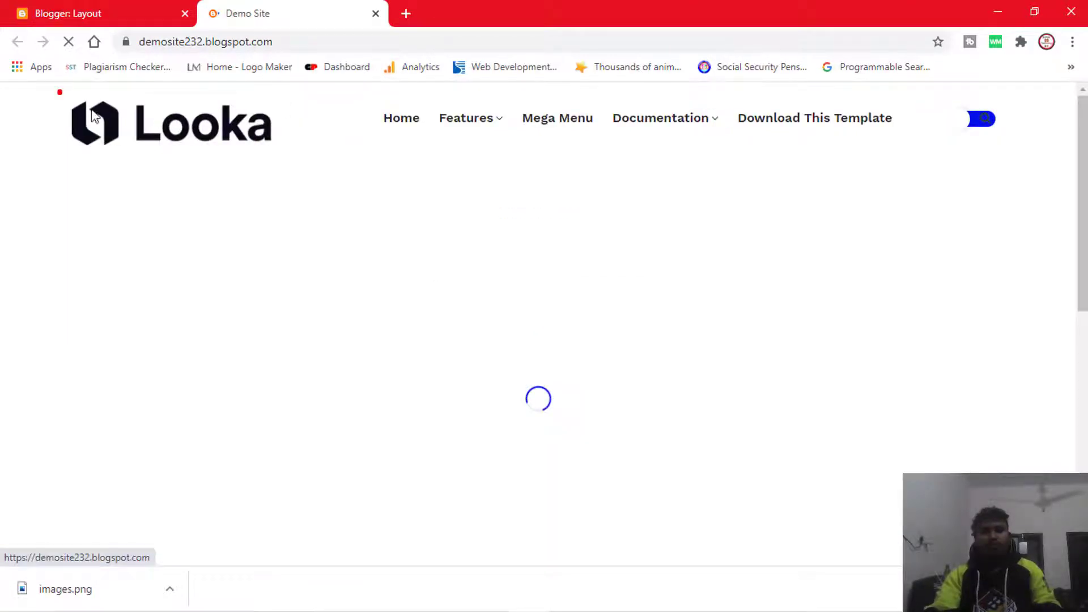
pyautogui.moveTo(58, 91); pyautogui.dragTo(301, 165)
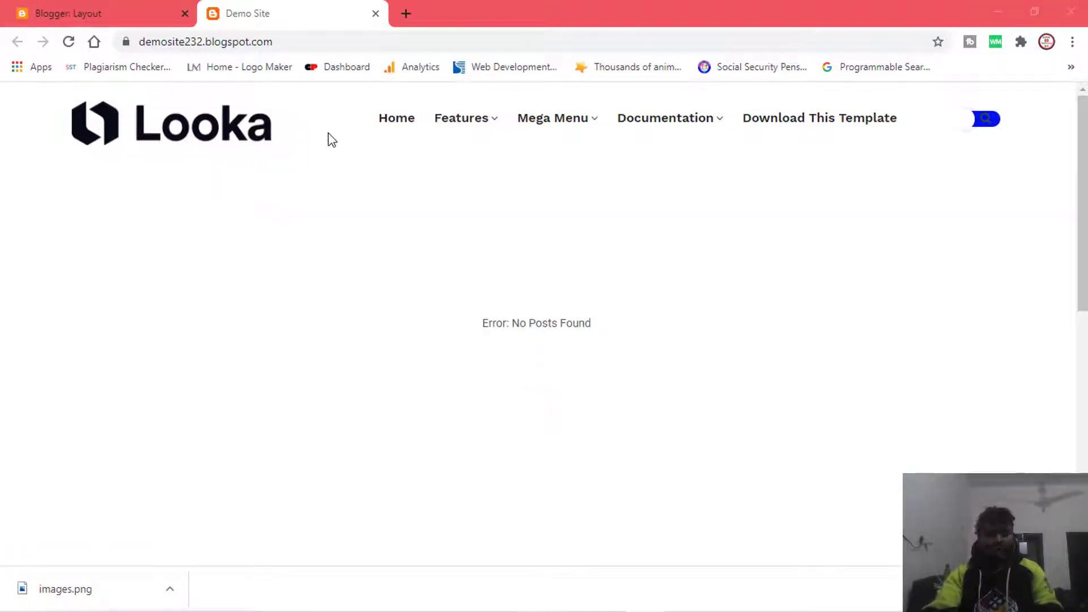
# Step: Examine the Demo Site's navigation bar, including the Features submenus and the Mega Menu
pyautogui.moveTo(366, 102)
pyautogui.mouseDown()
pyautogui.moveTo(410, 136)
pyautogui.moveTo(651, 166)
pyautogui.moveTo(909, 151)
pyautogui.mouseUp()
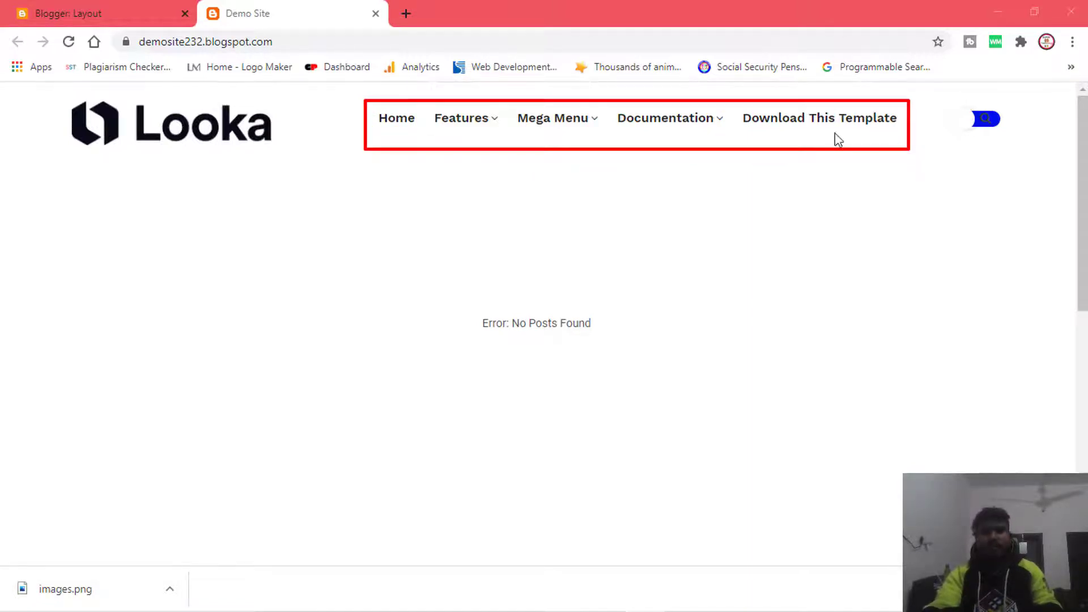
pyautogui.moveTo(368, 102)
pyautogui.mouseDown()
pyautogui.moveTo(423, 132)
pyautogui.moveTo(506, 143)
pyautogui.mouseUp()
pyautogui.moveTo(511, 104); pyautogui.dragTo(605, 141)
pyautogui.moveTo(614, 103)
pyautogui.mouseDown()
pyautogui.moveTo(682, 126)
pyautogui.moveTo(892, 151)
pyautogui.moveTo(911, 138)
pyautogui.mouseUp()
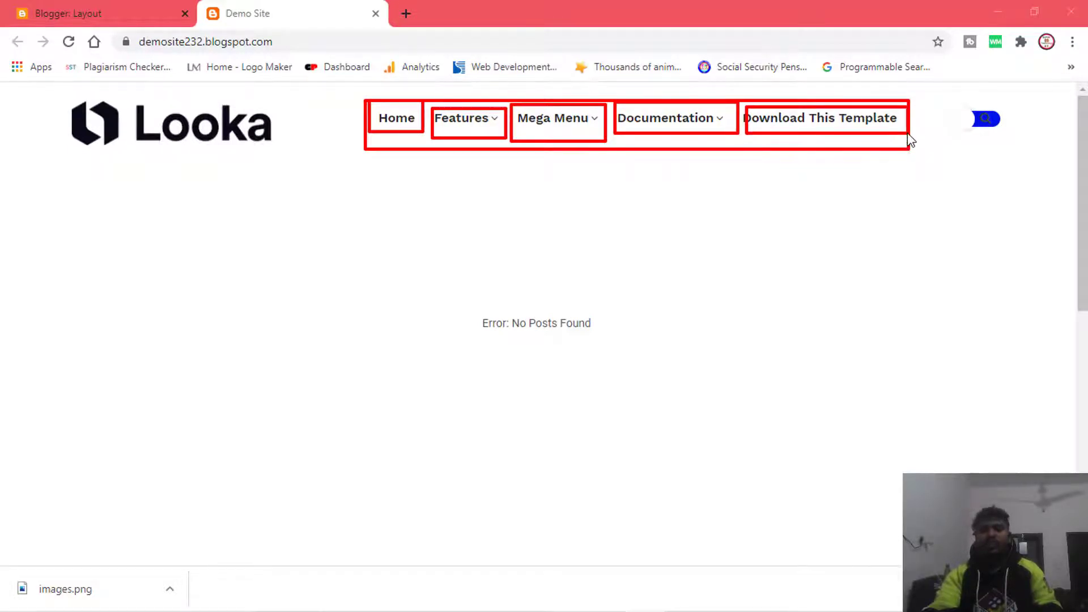
pyautogui.press('Escape')
pyautogui.moveTo(461, 125)
pyautogui.moveTo(468, 175)
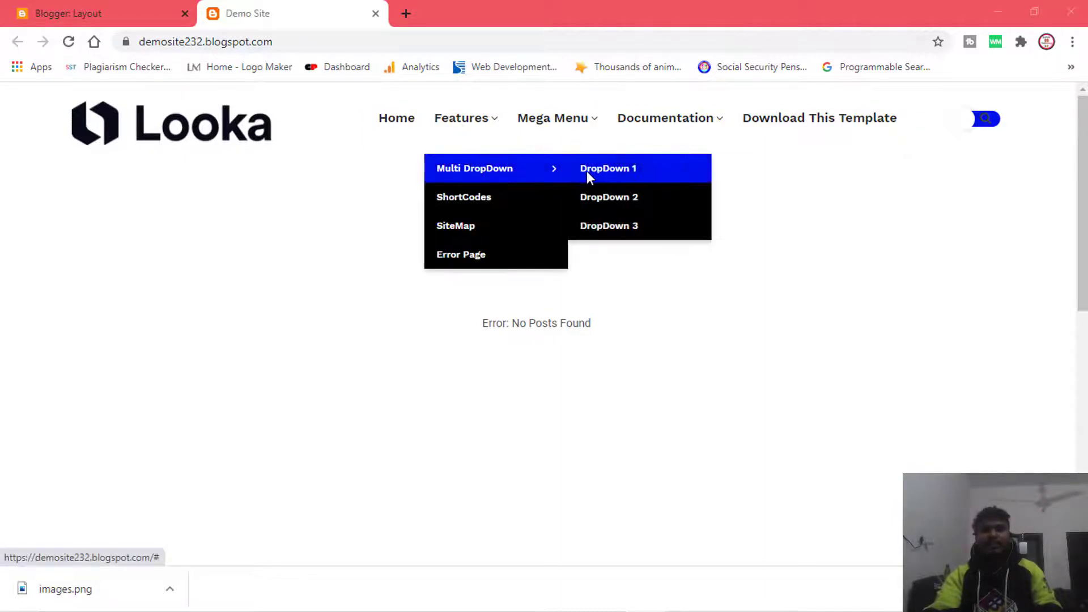
pyautogui.moveTo(568, 122)
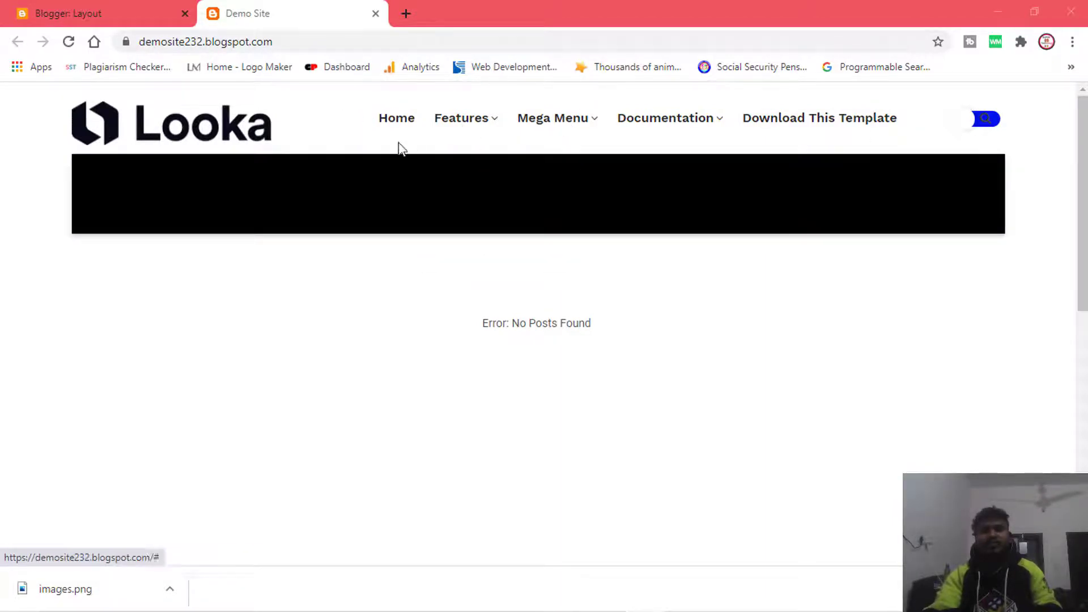
# Step: Open sochoaursheekho.blogspot.com in a new browser tab as a reference blog
pyautogui.click(408, 14)
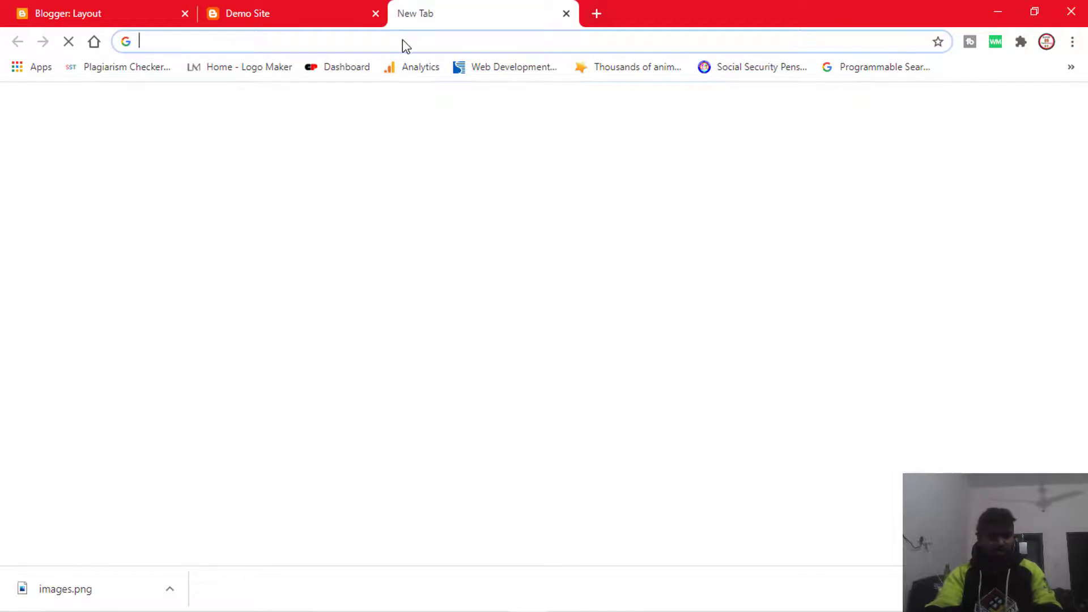
pyautogui.write('s')
pyautogui.click(299, 70)
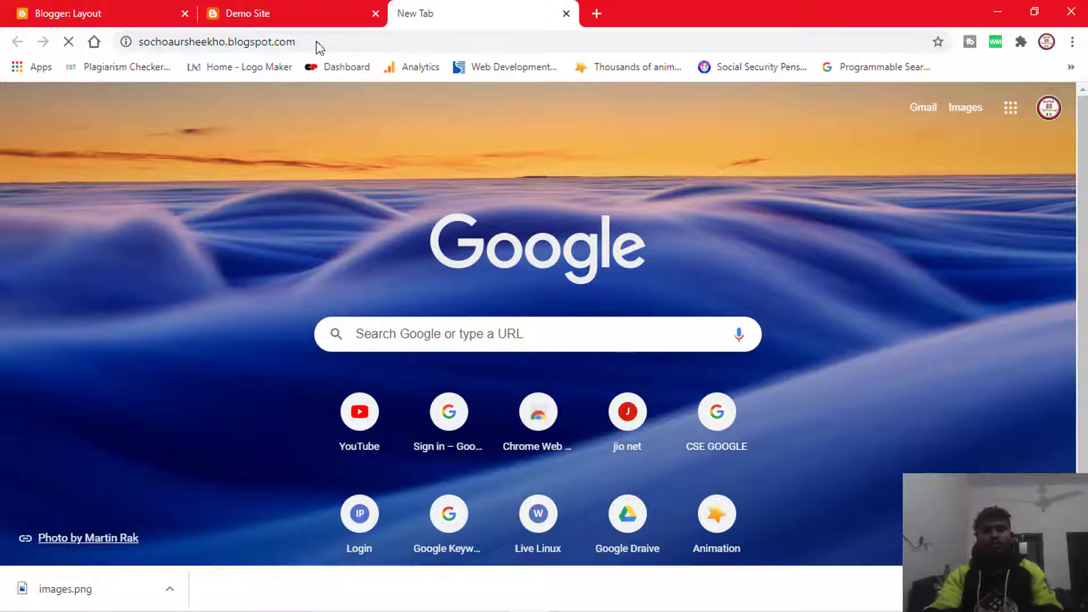
pyautogui.click(68, 42)
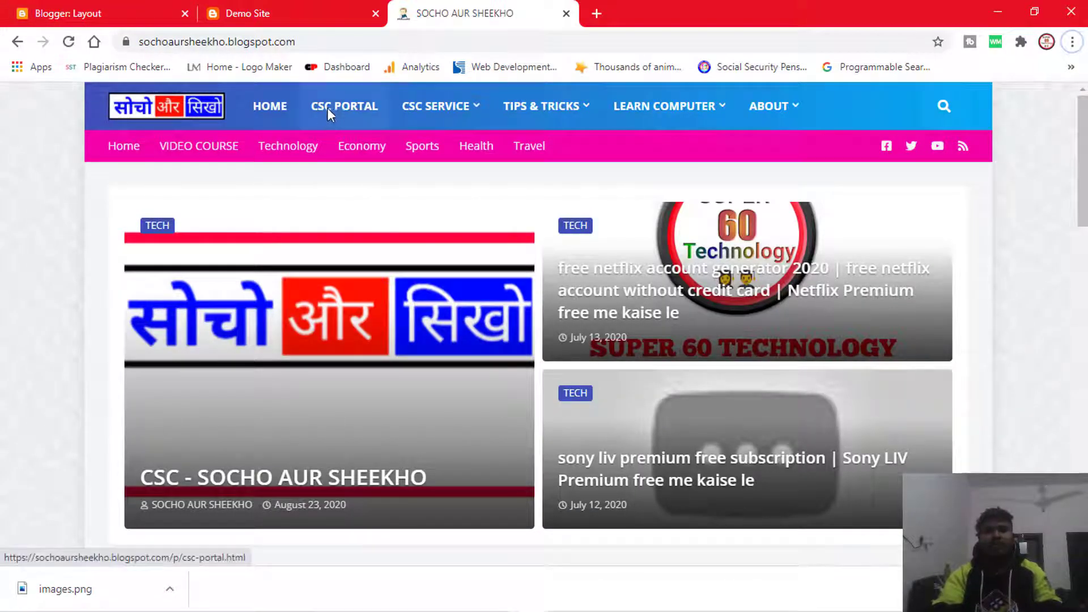
# Step: Examine the reference blog's logo, main menu, secondary menu, social links, featured posts and sidebar sections
pyautogui.moveTo(405, 106)
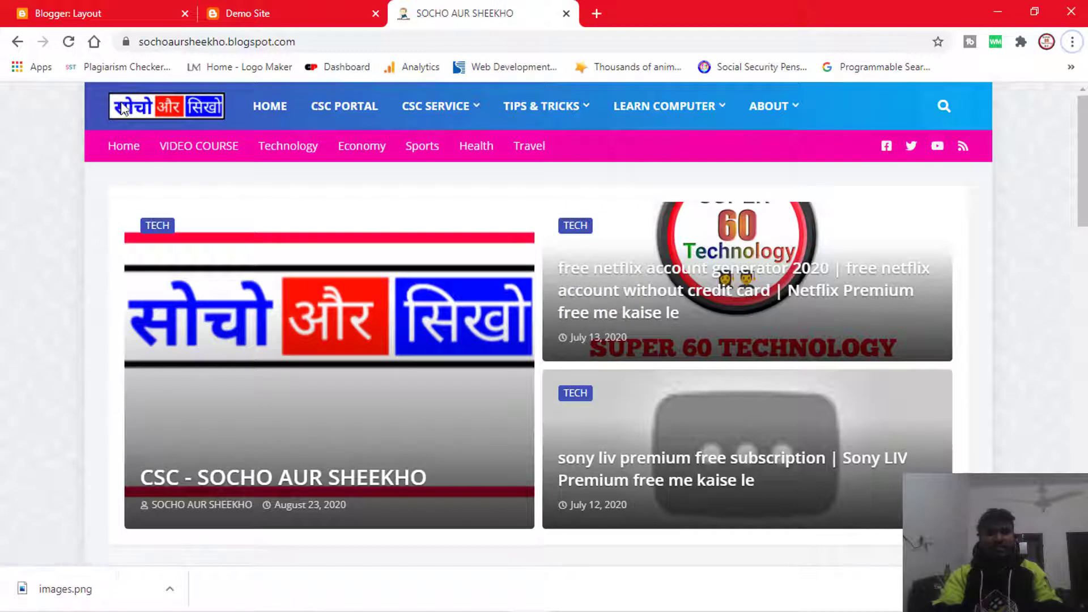
pyautogui.moveTo(97, 87); pyautogui.dragTo(216, 118)
pyautogui.moveTo(279, 96)
pyautogui.mouseDown()
pyautogui.moveTo(434, 121)
pyautogui.moveTo(821, 128)
pyautogui.mouseUp()
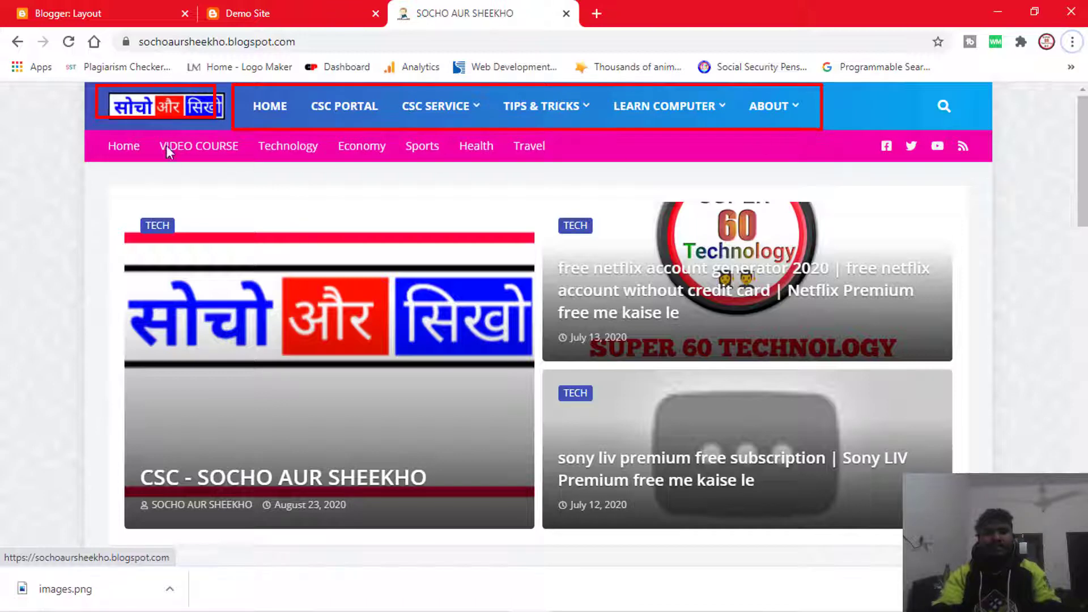
pyautogui.moveTo(95, 128)
pyautogui.mouseDown()
pyautogui.moveTo(374, 166)
pyautogui.moveTo(595, 170)
pyautogui.mouseUp()
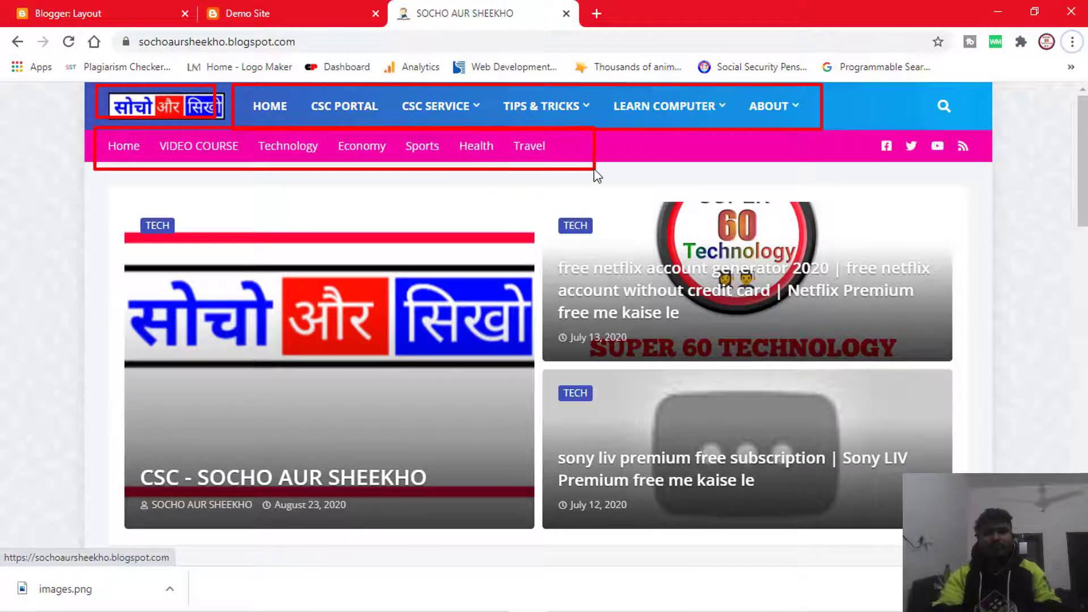
pyautogui.moveTo(93, 180)
pyautogui.mouseDown()
pyautogui.moveTo(741, 322)
pyautogui.moveTo(900, 389)
pyautogui.moveTo(963, 486)
pyautogui.moveTo(975, 527)
pyautogui.mouseUp()
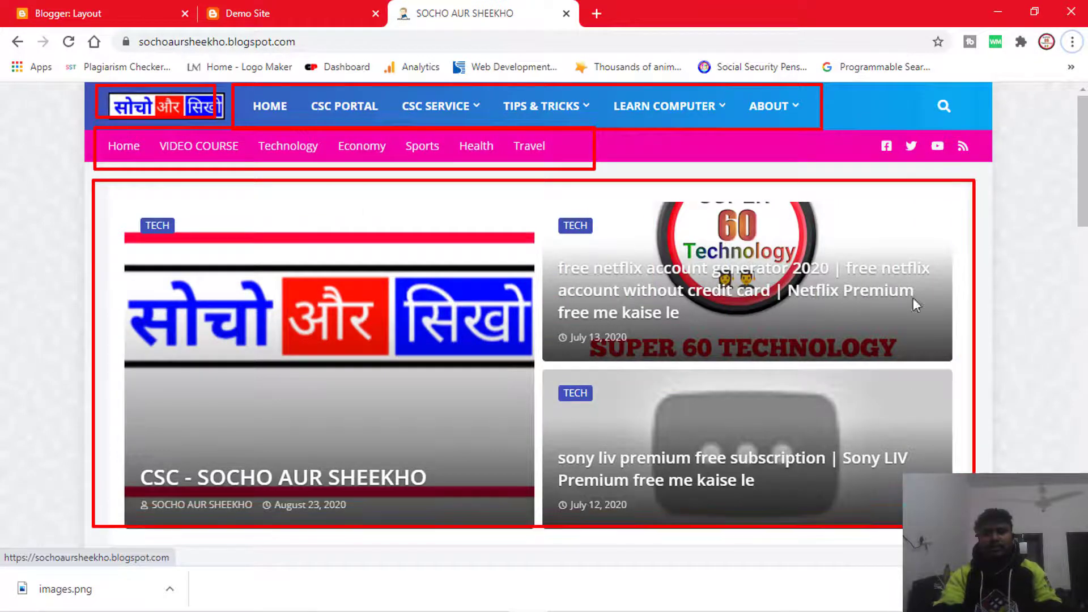
pyautogui.moveTo(863, 125)
pyautogui.mouseDown()
pyautogui.moveTo(956, 169)
pyautogui.moveTo(1002, 171)
pyautogui.mouseUp()
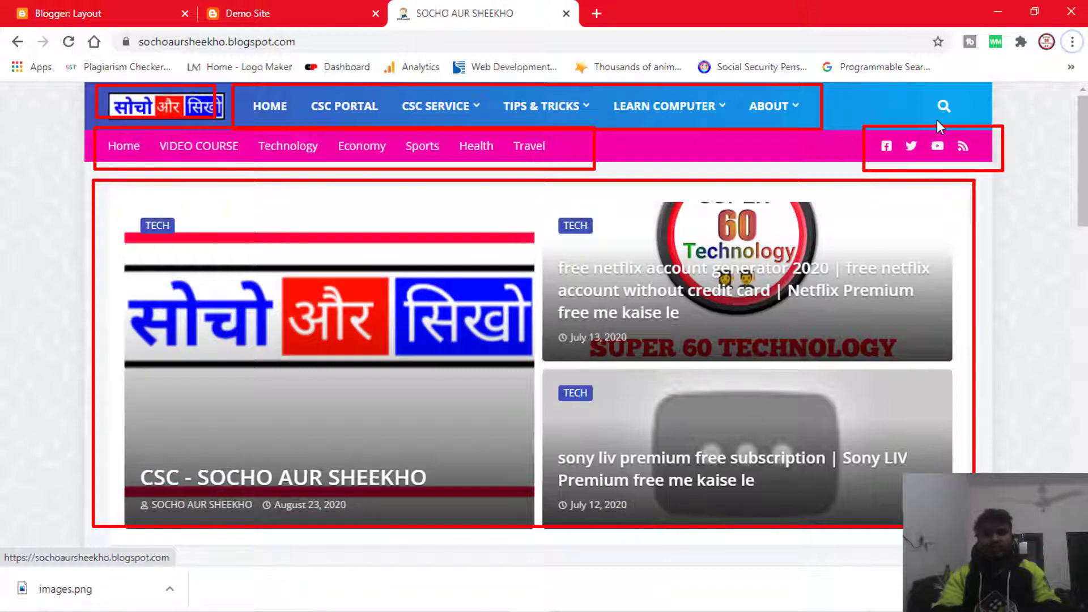
pyautogui.press('Escape')
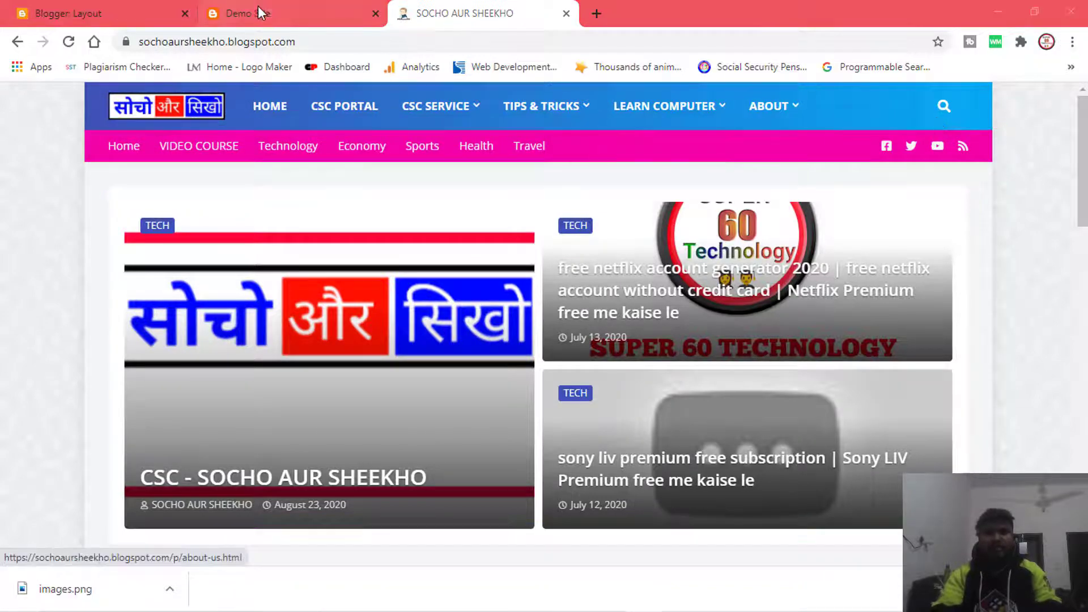
pyautogui.scroll(-10, 590, 282)
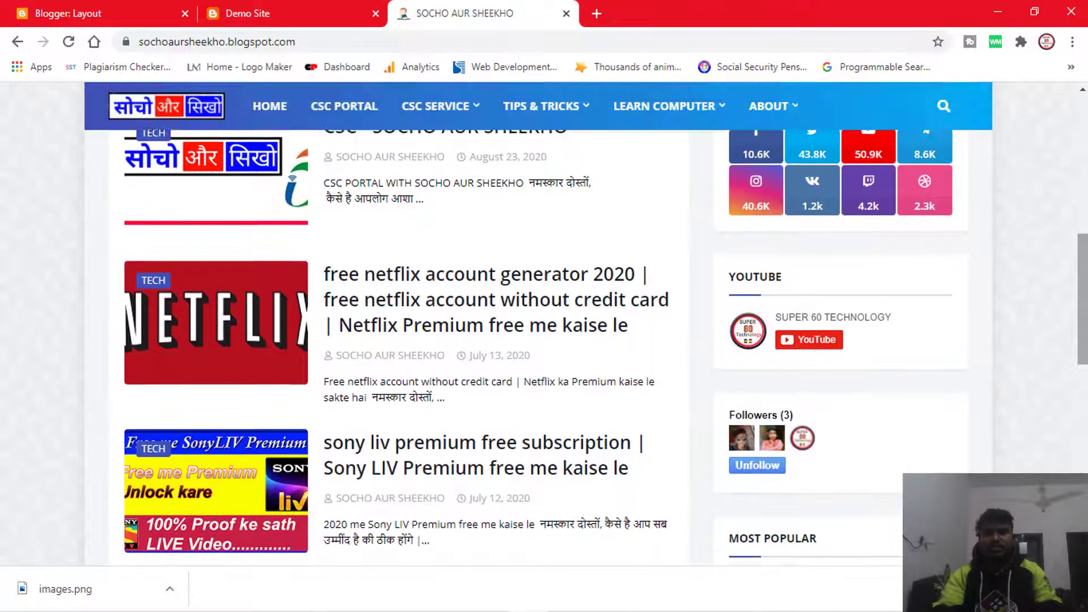
pyautogui.scroll(-3, 585, 324)
pyautogui.scroll(15, 585, 324)
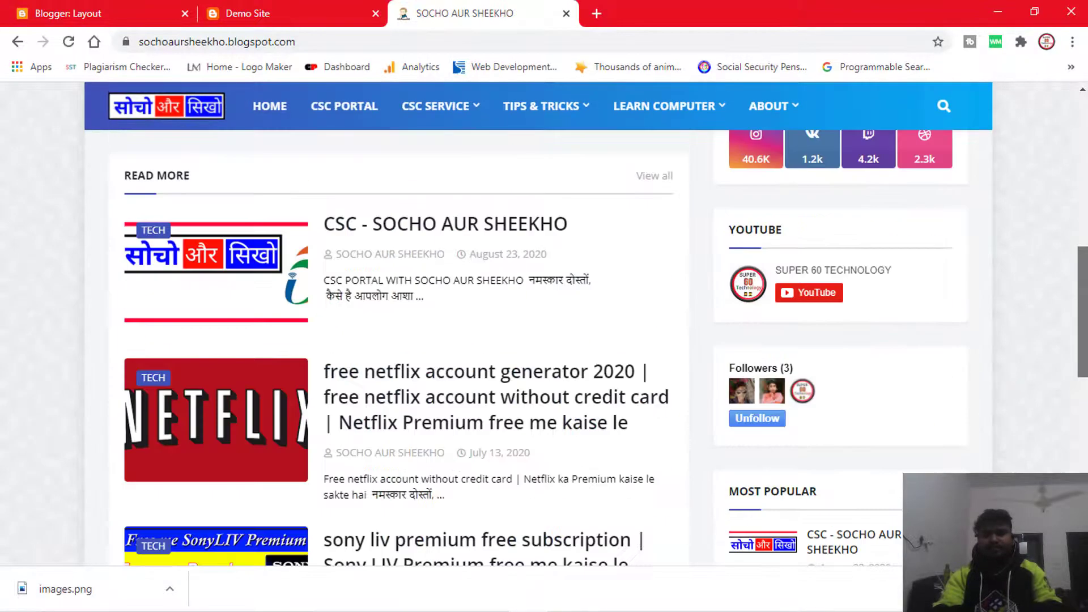
# Step: Return to the Demo Site's Blogger layout and open the Main Menu's Link List gadget for editing
pyautogui.click(248, 13)
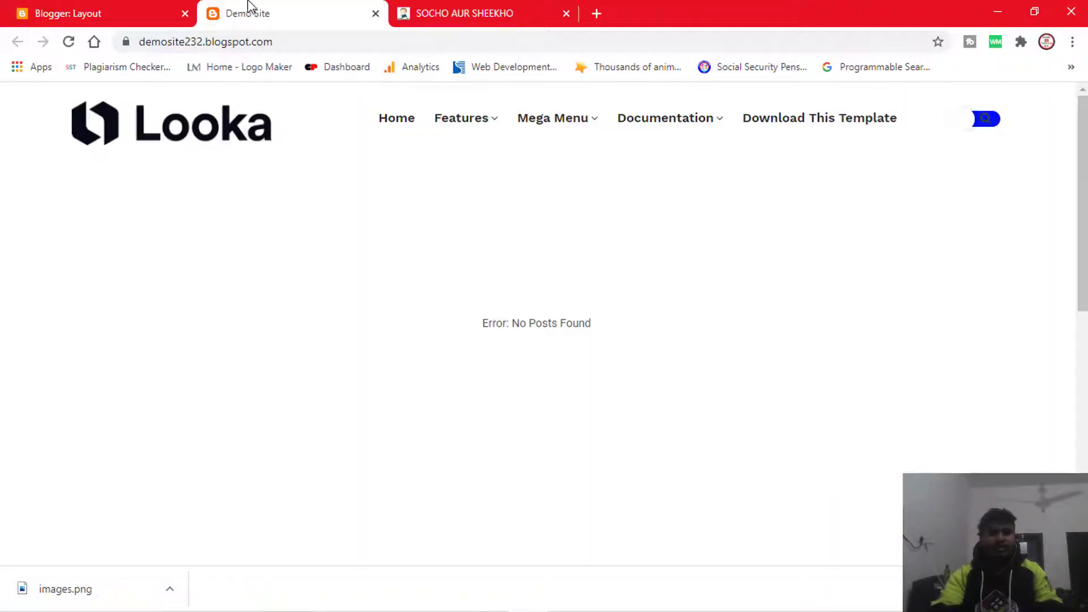
pyautogui.moveTo(448, 127)
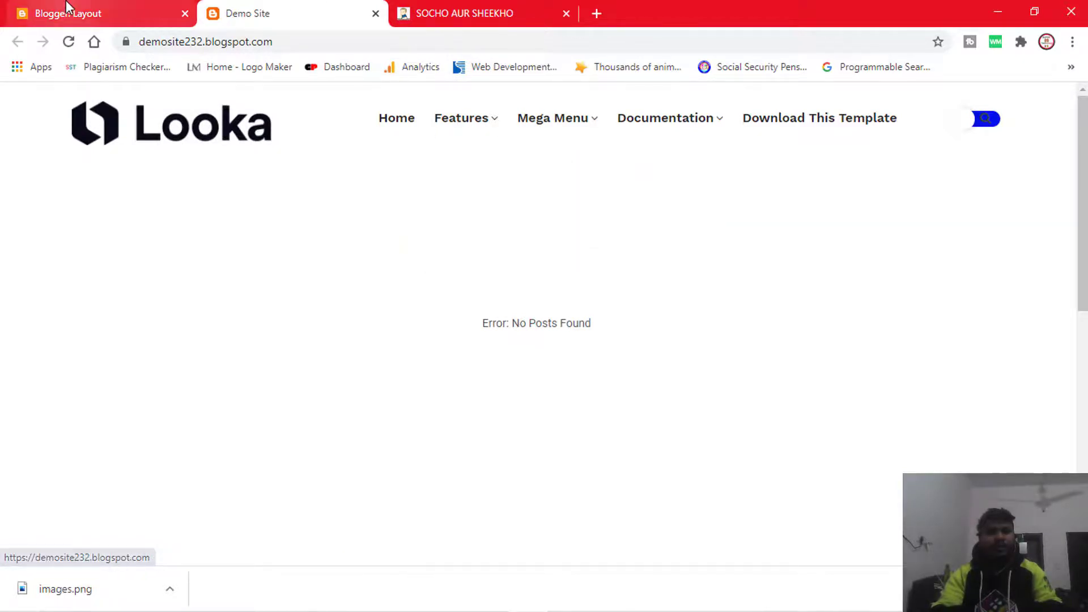
pyautogui.click(68, 8)
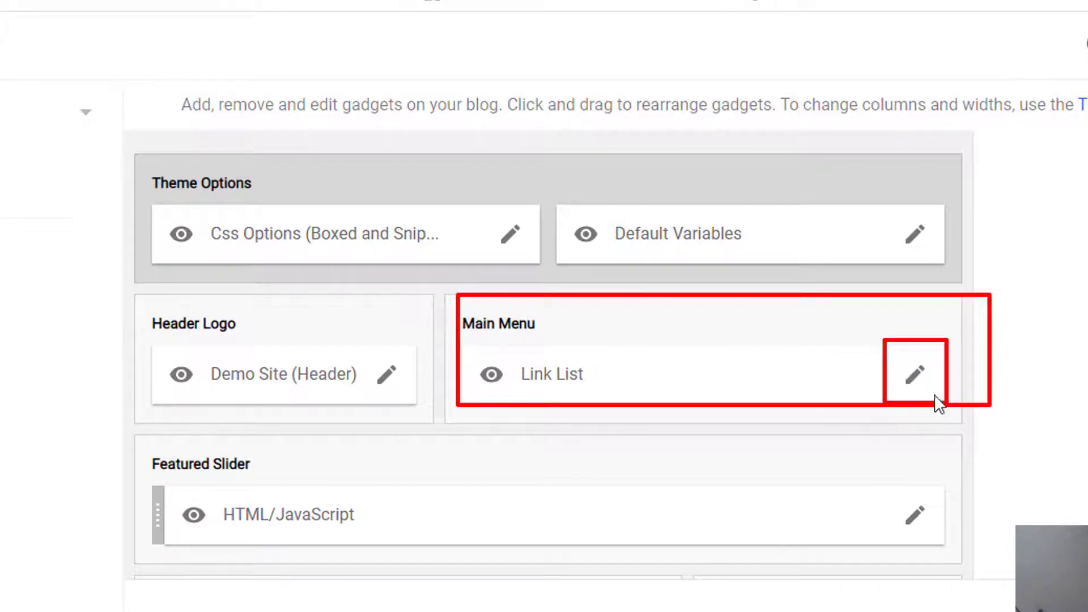
pyautogui.click(913, 379)
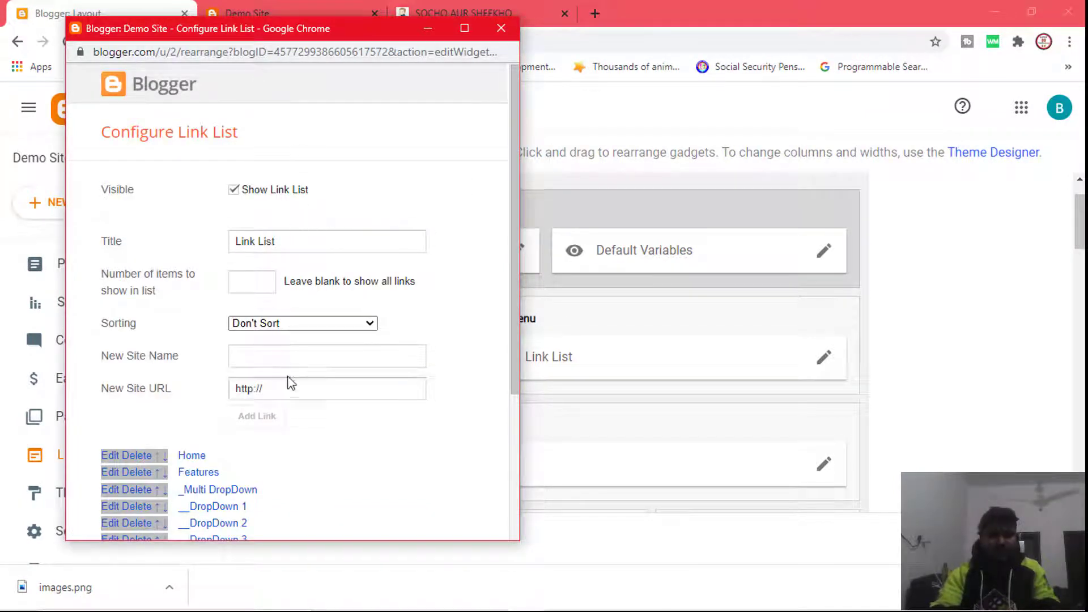
# Step: Review the link entries of the Main Menu list, from Home to Download This Template
pyautogui.moveTo(515, 274); pyautogui.dragTo(518, 432)
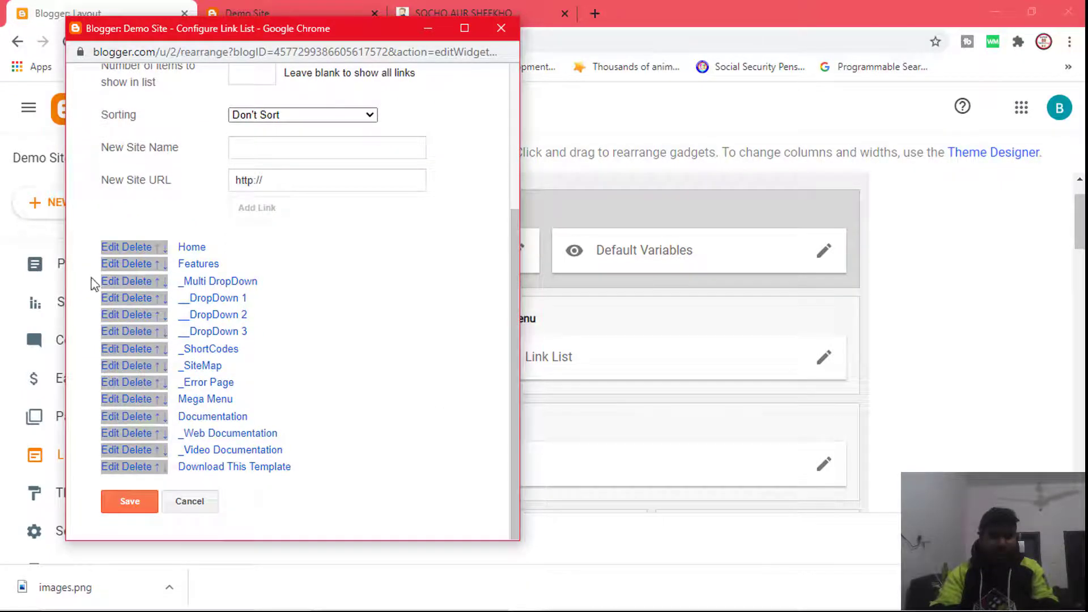
pyautogui.moveTo(84, 222)
pyautogui.mouseDown()
pyautogui.moveTo(182, 288)
pyautogui.moveTo(280, 385)
pyautogui.moveTo(327, 482)
pyautogui.mouseUp()
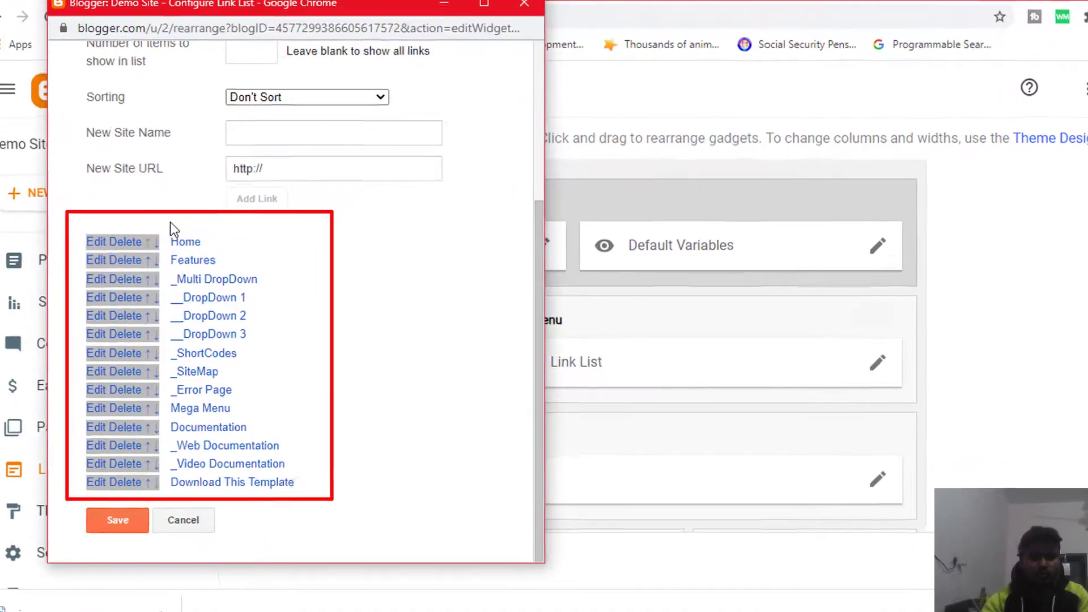
pyautogui.moveTo(176, 227)
pyautogui.mouseDown()
pyautogui.moveTo(210, 261)
pyautogui.moveTo(233, 256)
pyautogui.mouseUp()
pyautogui.moveTo(158, 249); pyautogui.dragTo(230, 260)
pyautogui.moveTo(162, 258)
pyautogui.mouseDown()
pyautogui.moveTo(262, 289)
pyautogui.moveTo(298, 501)
pyautogui.moveTo(312, 504)
pyautogui.moveTo(296, 413)
pyautogui.moveTo(289, 538)
pyautogui.moveTo(309, 535)
pyautogui.mouseUp()
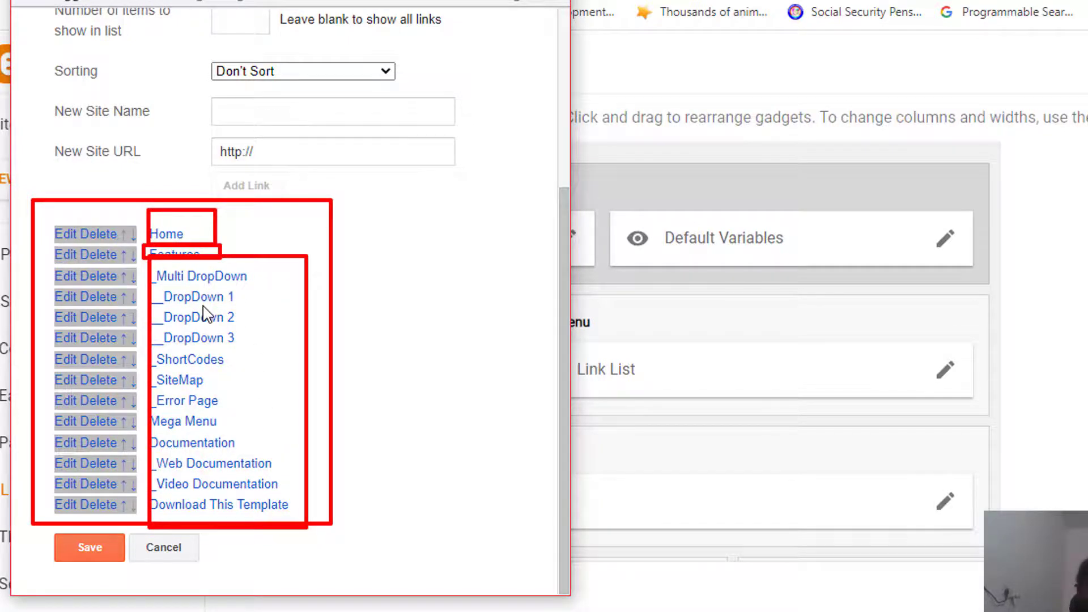
pyautogui.press('Escape')
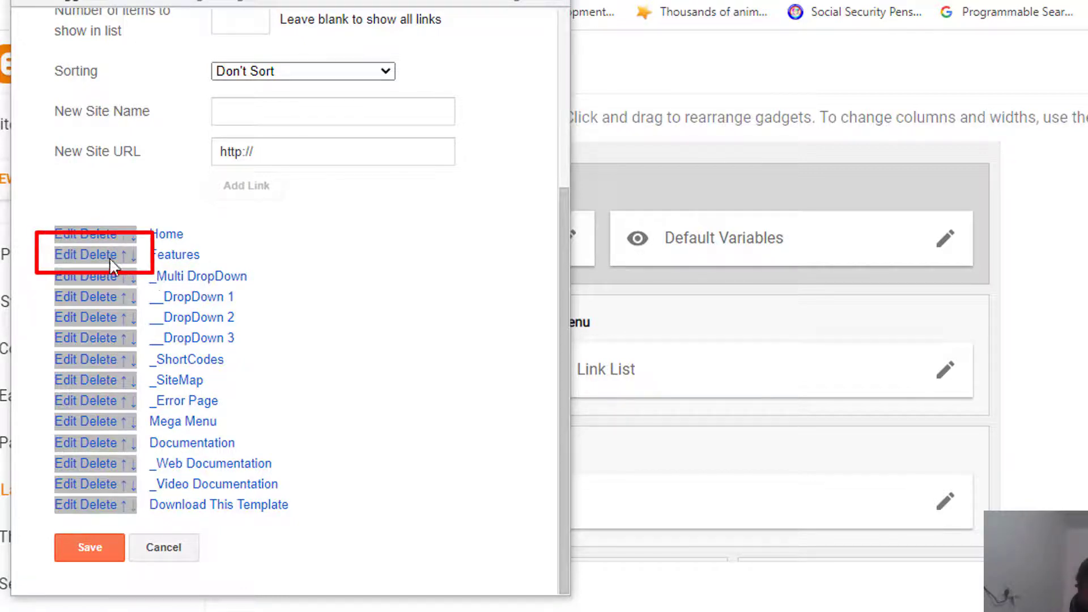
# Step: Open the Features entry of the link list for editing and examine its name and URL fields
pyautogui.click(66, 254)
pyautogui.moveTo(559, 195); pyautogui.dragTo(554, 376)
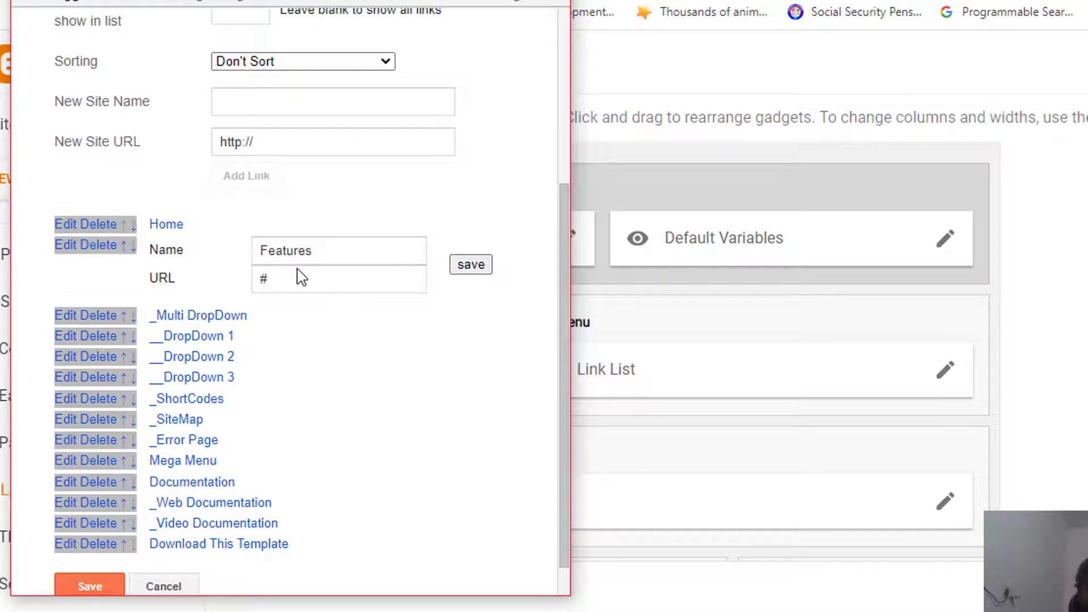
pyautogui.moveTo(245, 216)
pyautogui.mouseDown()
pyautogui.moveTo(284, 253)
pyautogui.moveTo(525, 306)
pyautogui.mouseUp()
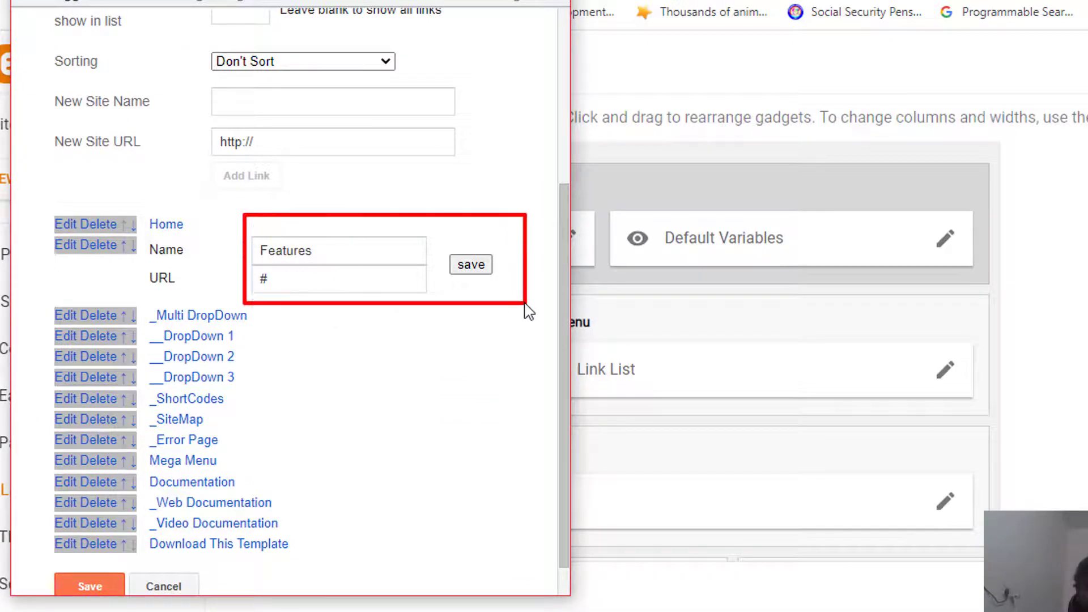
pyautogui.moveTo(164, 226); pyautogui.dragTo(221, 306)
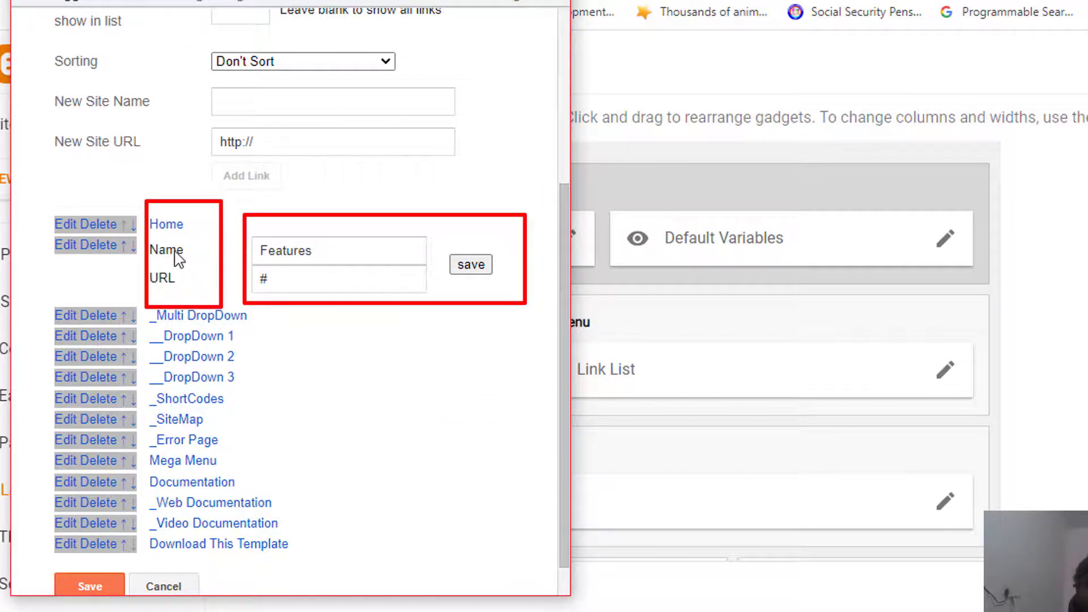
pyautogui.moveTo(181, 252); pyautogui.dragTo(255, 253)
pyautogui.moveTo(174, 276); pyautogui.dragTo(242, 276)
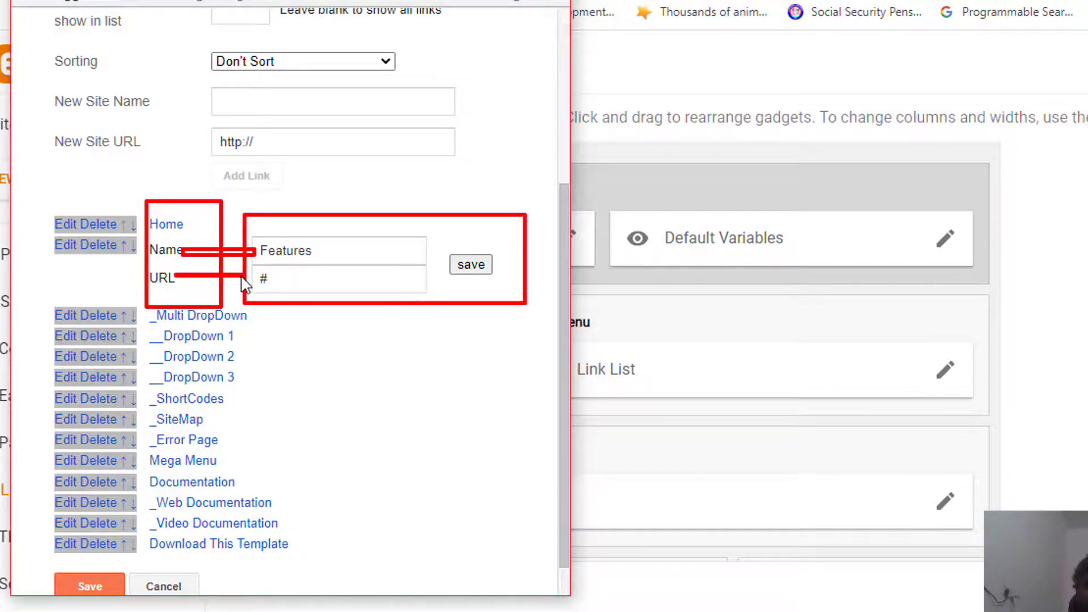
pyautogui.press('Escape')
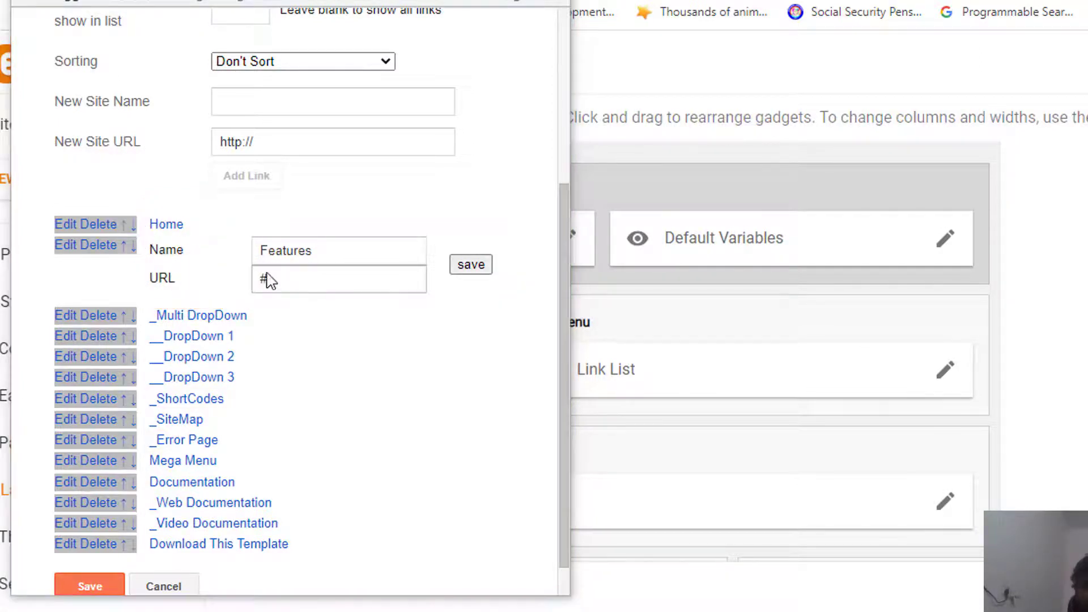
# Step: Rename the Features entry to Demo in the Main Menu's link list, checking the entry on the live blog
pyautogui.click(323, 258)
pyautogui.doubleClick(304, 253)
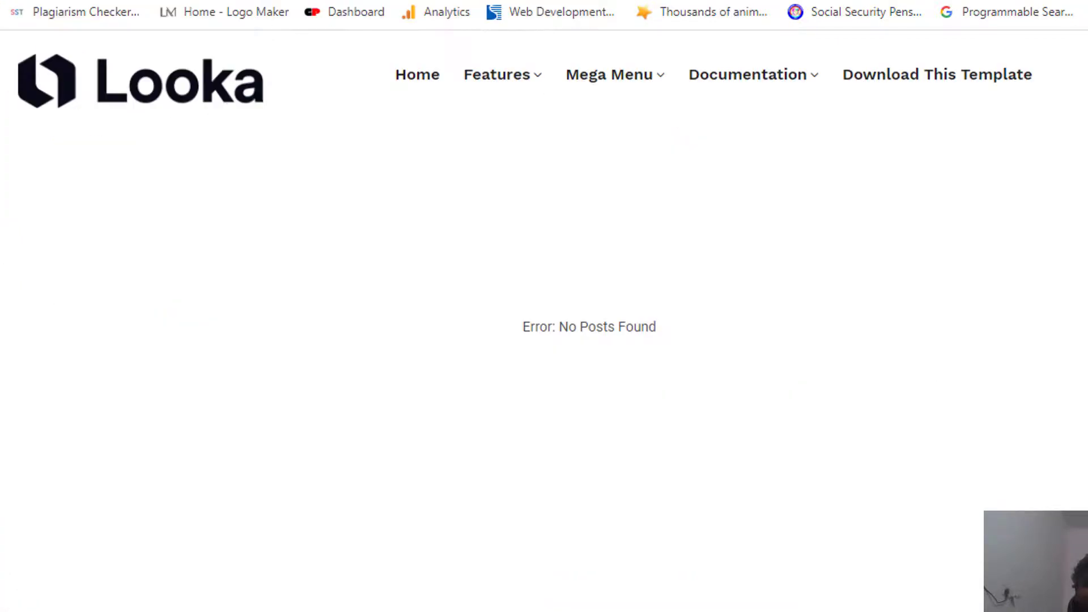
pyautogui.moveTo(477, 66)
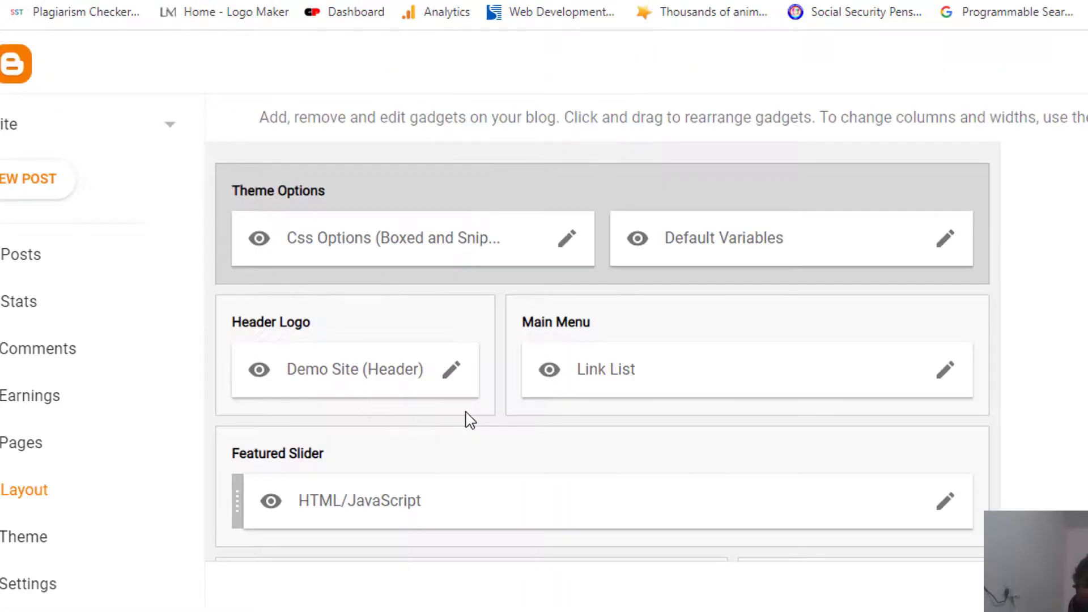
pyautogui.click(943, 372)
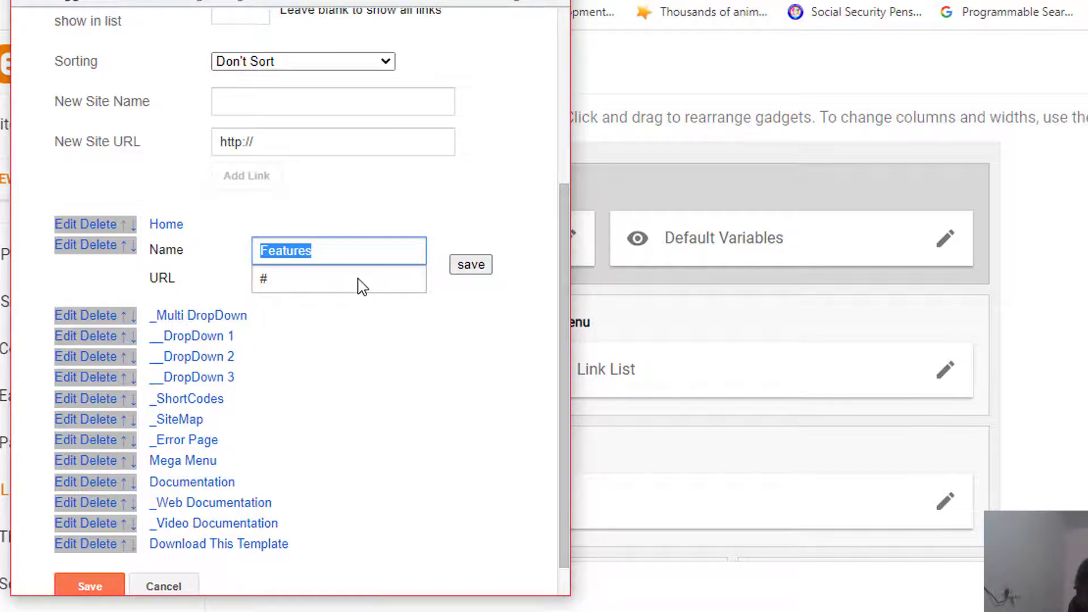
pyautogui.write('Demo')
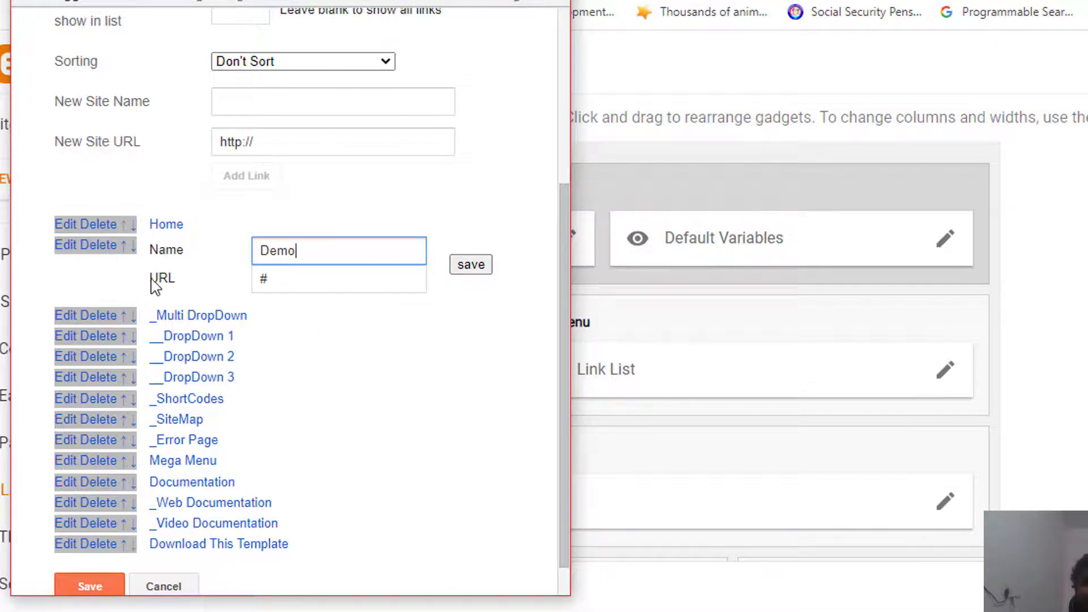
# Step: Copy the address of the reference blog, sochoaursheekho.blogspot.com, and return to the Blogger layout
pyautogui.click(259, 0)
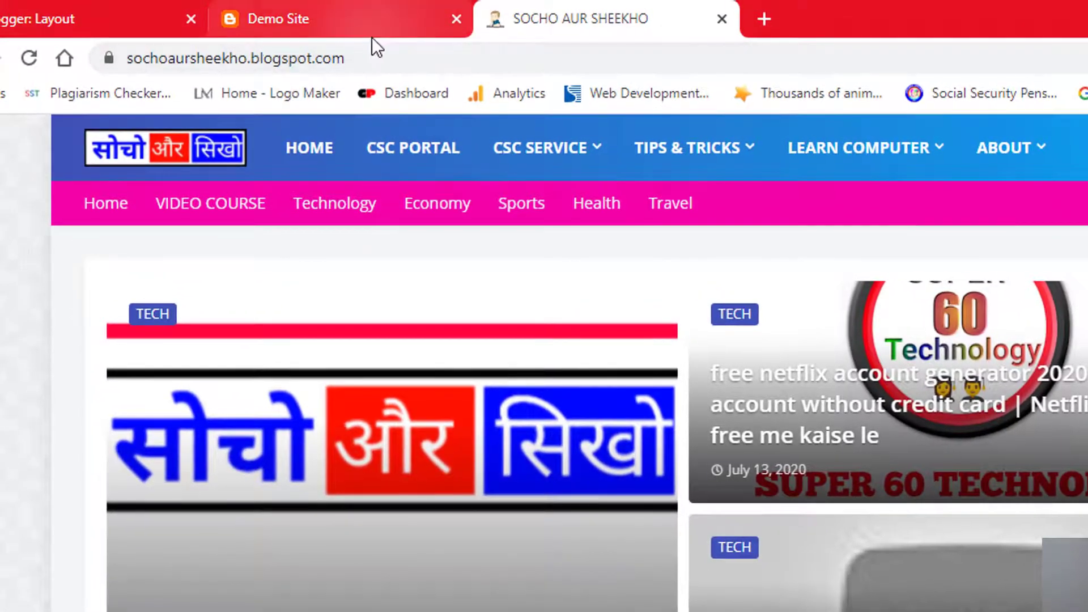
pyautogui.click(330, 4)
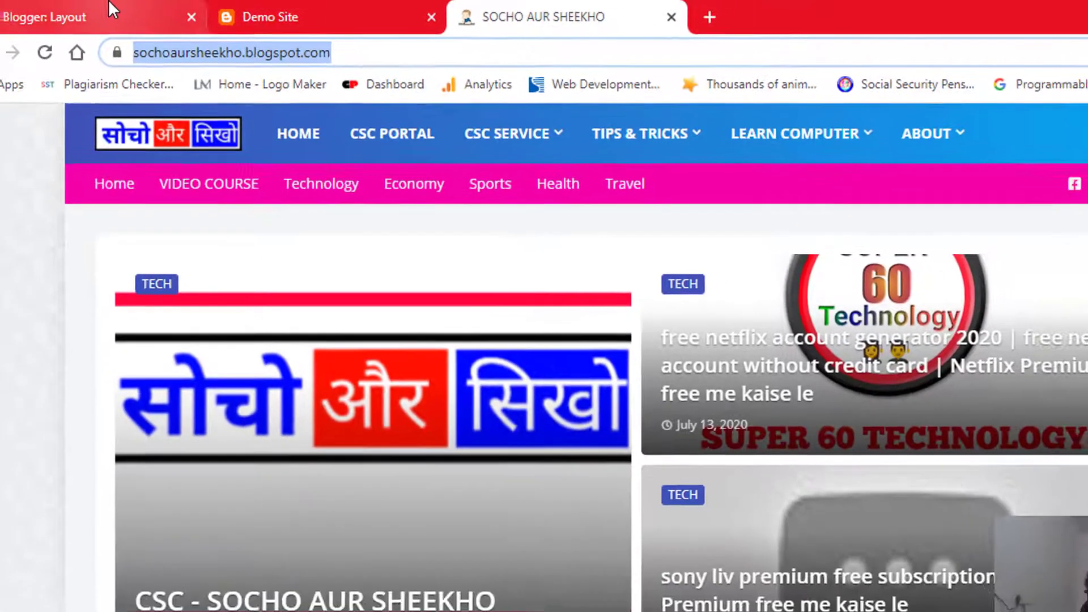
pyautogui.click(65, 18)
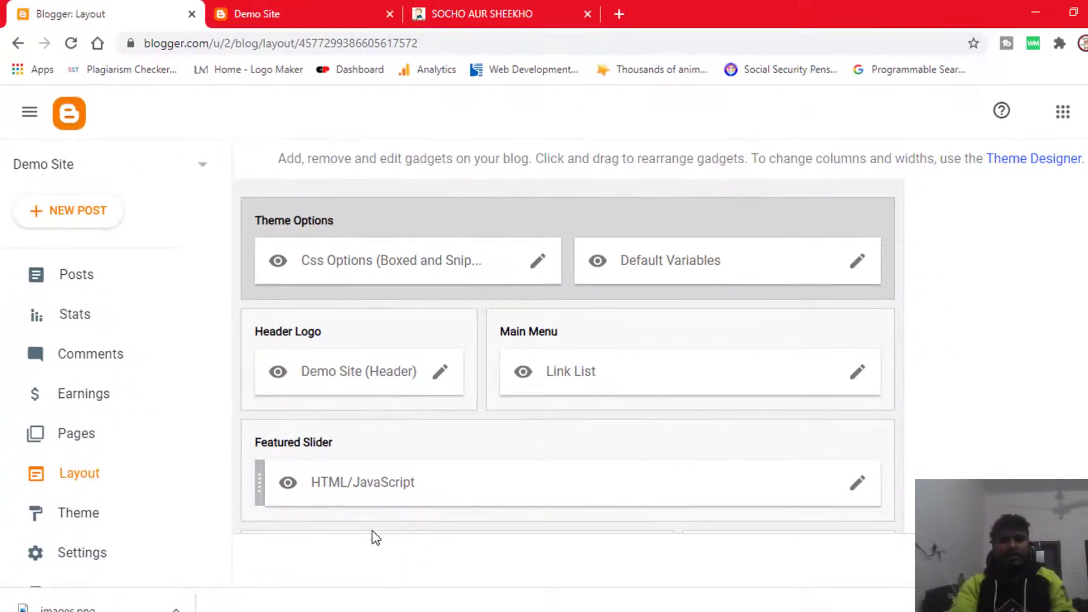
# Step: Replace the Demo entry's URL with the copied blog address, then save the entry and the link list
pyautogui.click(857, 371)
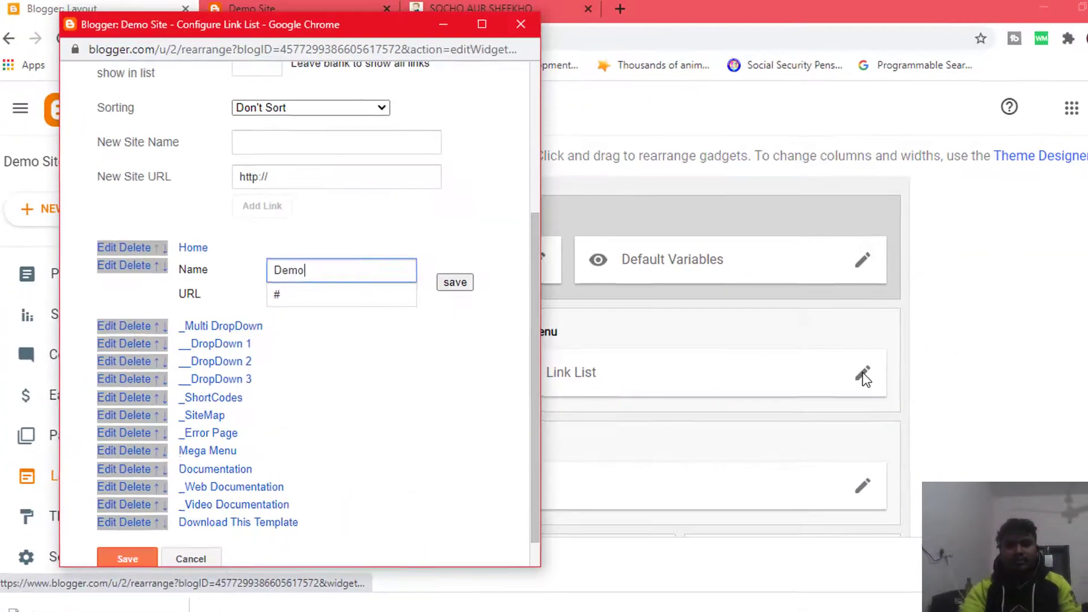
pyautogui.click(256, 300)
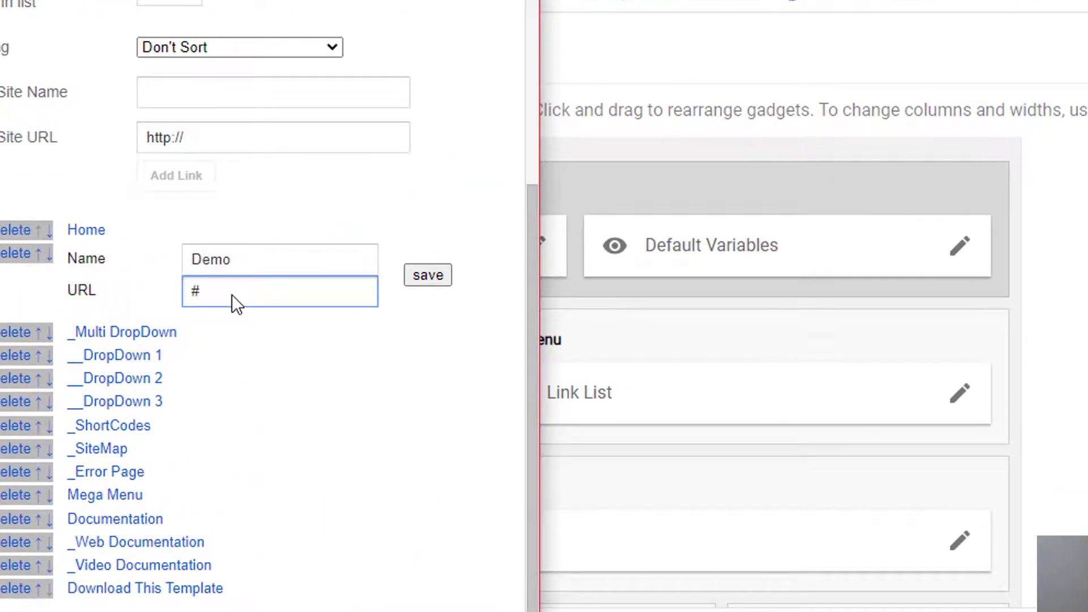
pyautogui.press('BackSpace')
pyautogui.hotkey('ctrl', 'v')
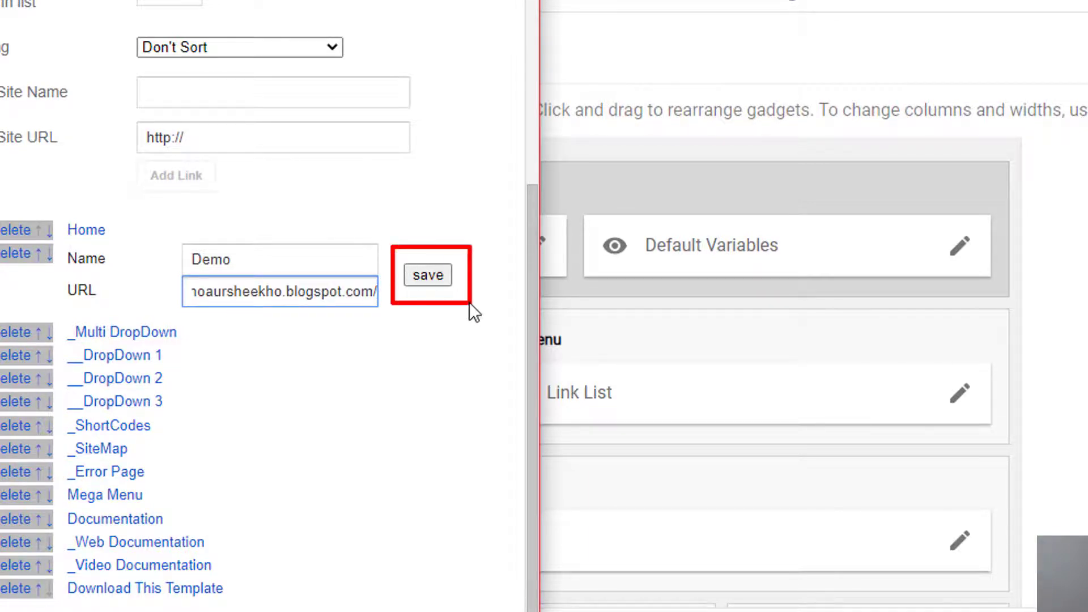
pyautogui.click(429, 275)
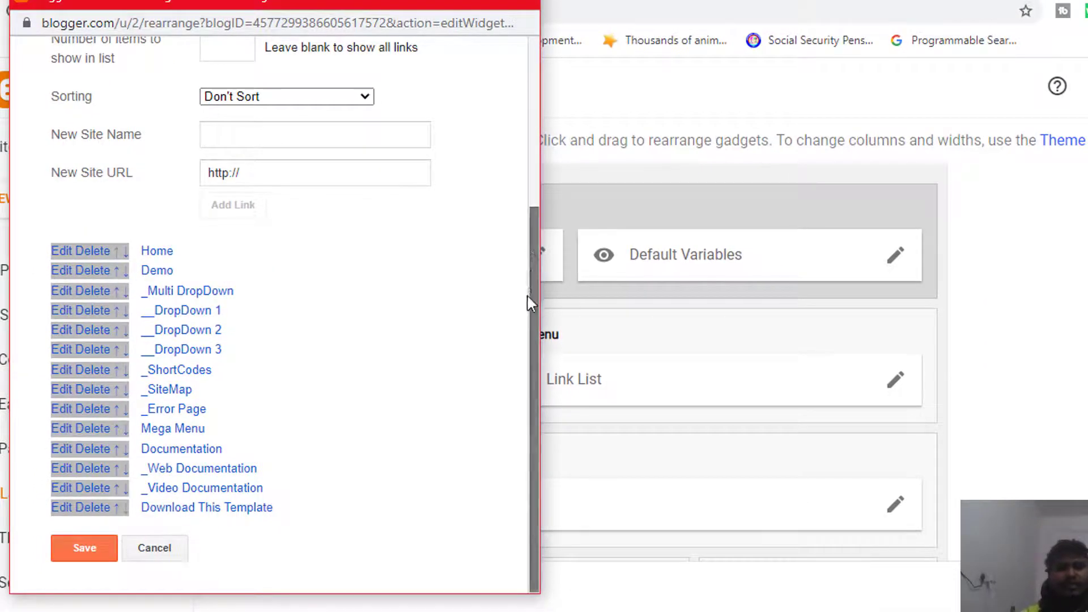
pyautogui.click(84, 547)
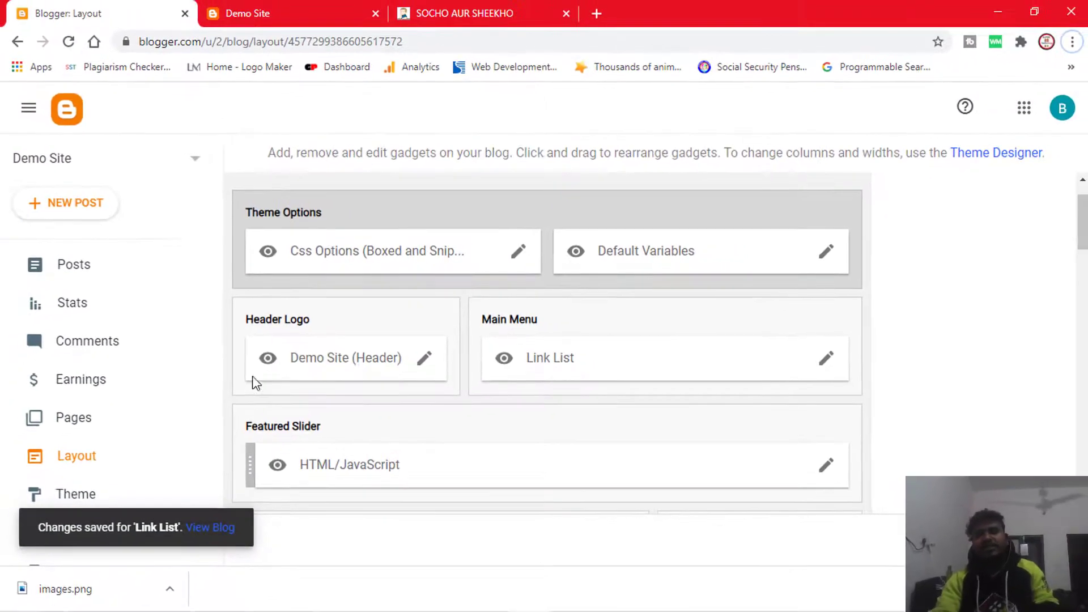
# Step: Reload the Demo Site blog and check the Demo entry in its main menu and the rest of the page
pyautogui.click(300, 8)
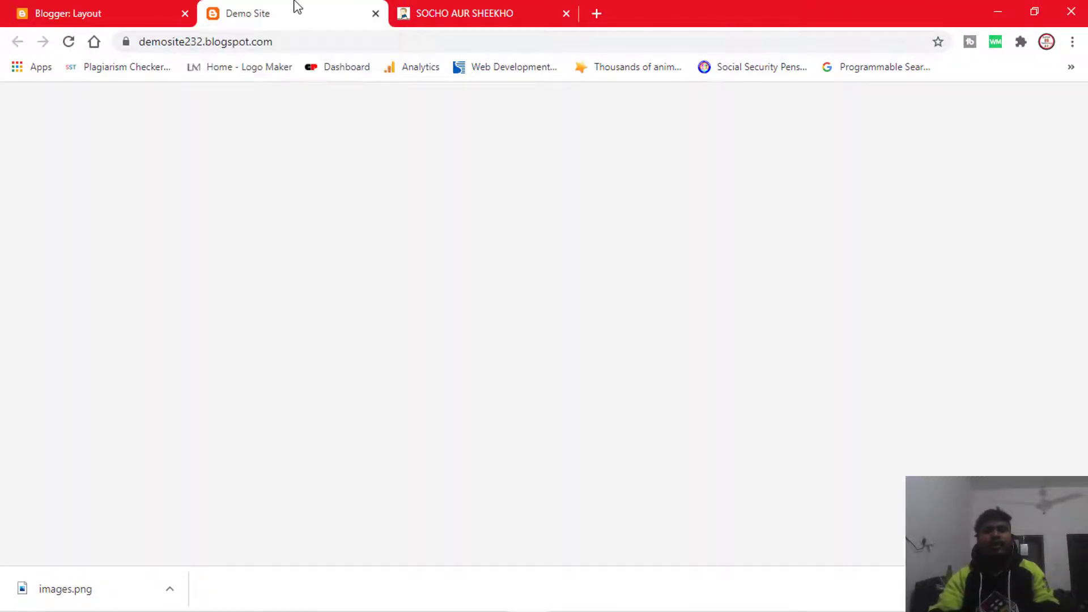
pyautogui.click(70, 42)
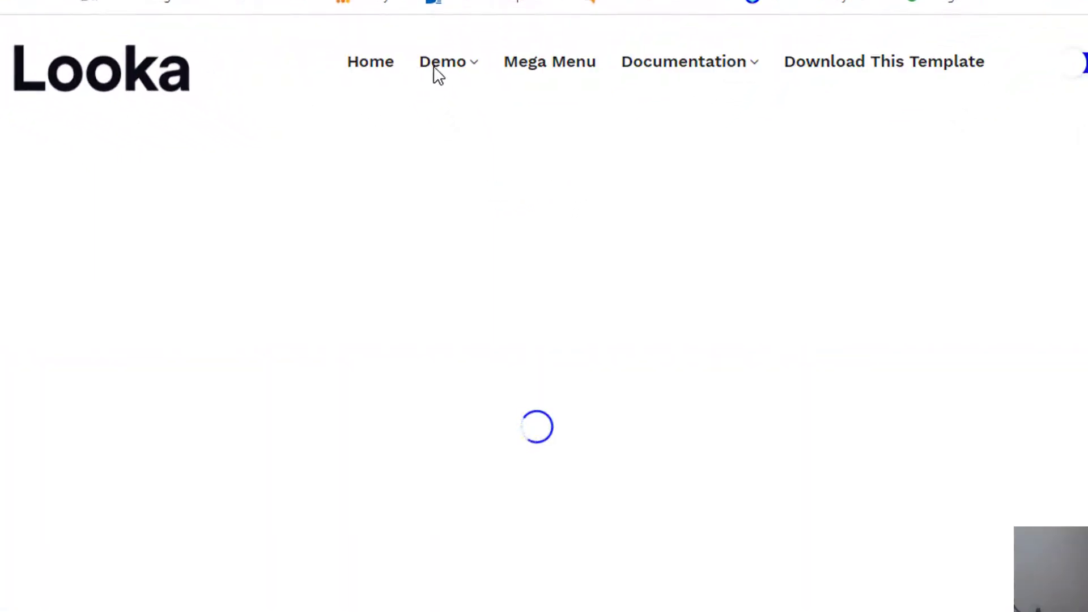
pyautogui.moveTo(448, 70)
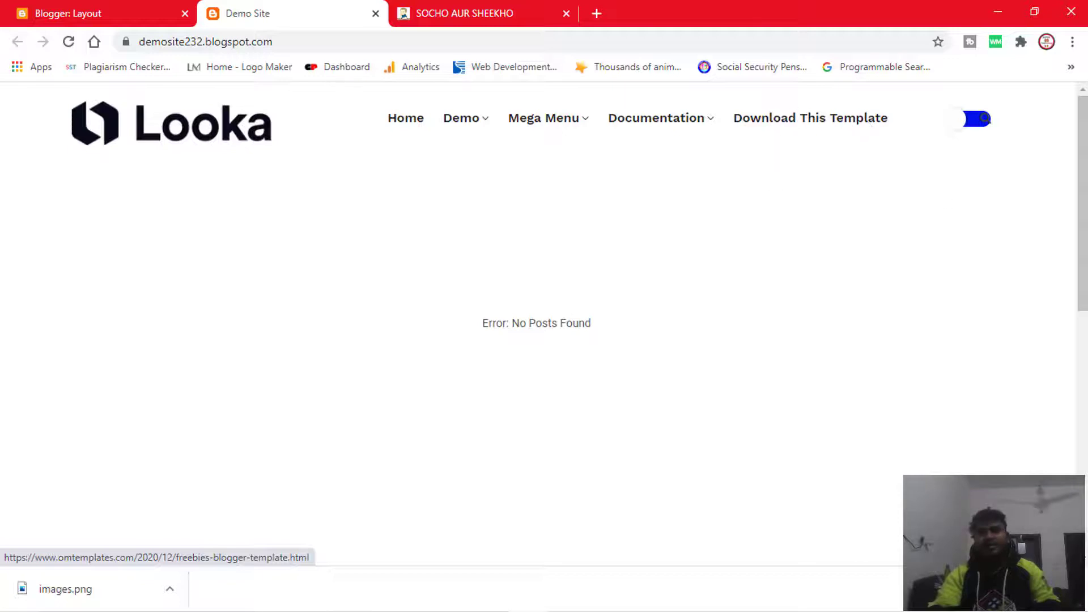
pyautogui.scroll(-8, 538, 323)
pyautogui.scroll(3, 538, 323)
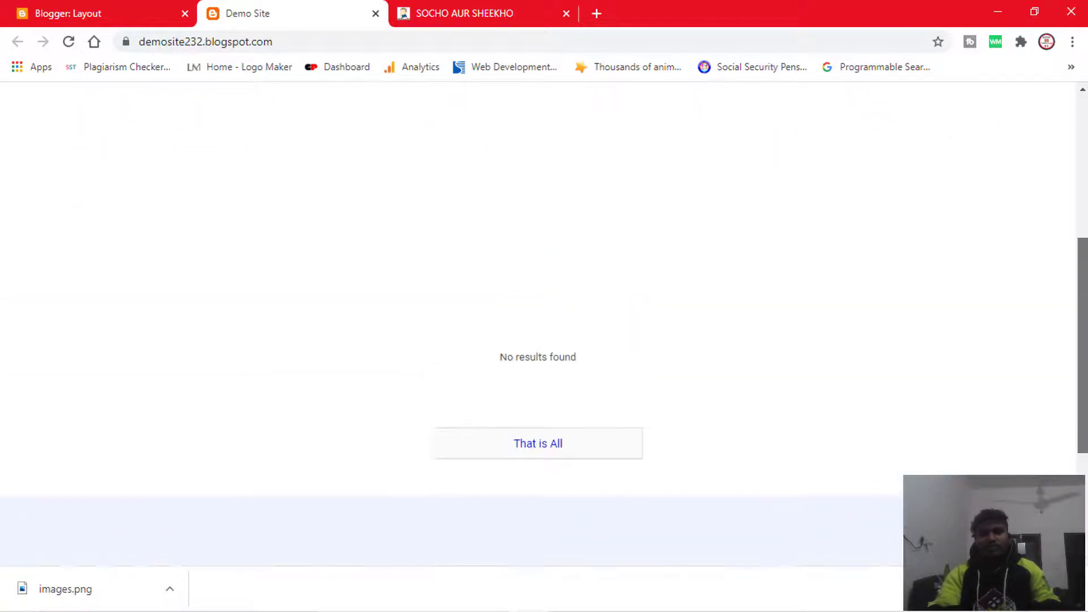
pyautogui.scroll(6, 538, 322)
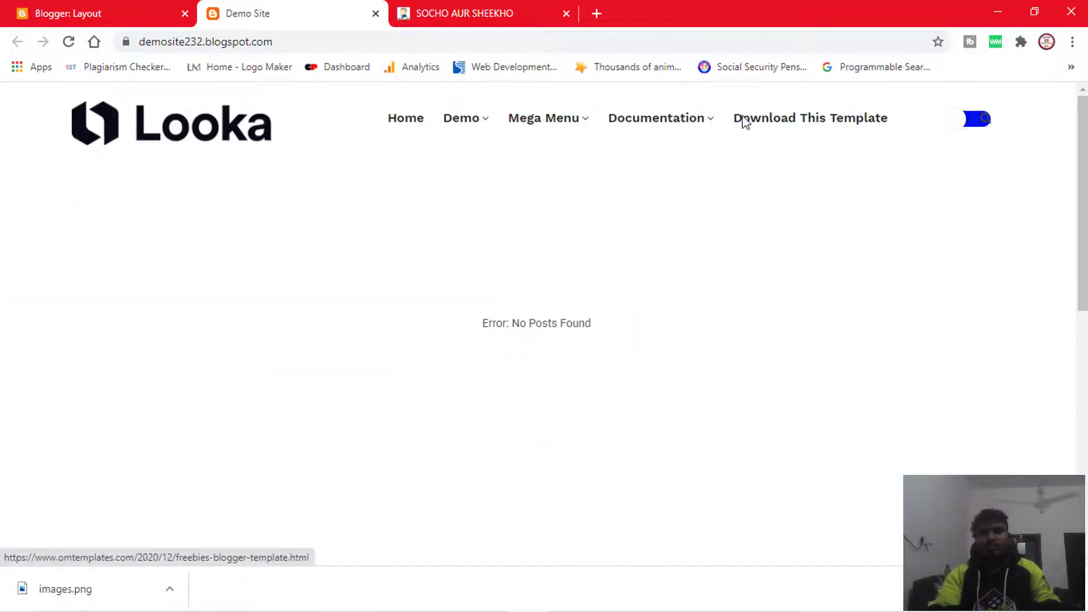
# Step: Reopen the Main Menu's Link List gadget and set the URL of the Download This Template entry to #
pyautogui.click(124, 9)
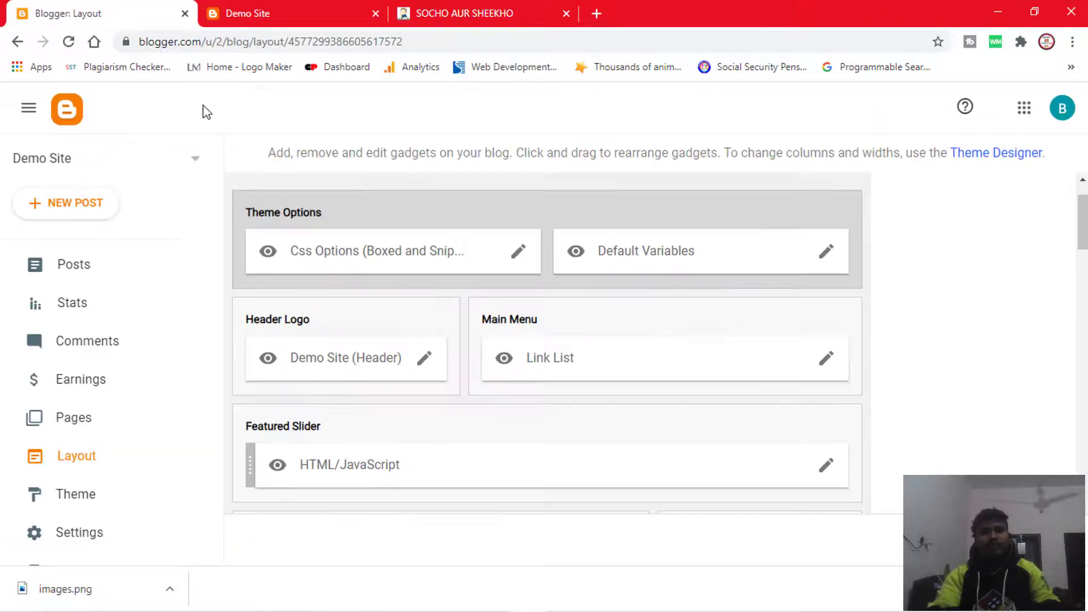
pyautogui.click(825, 358)
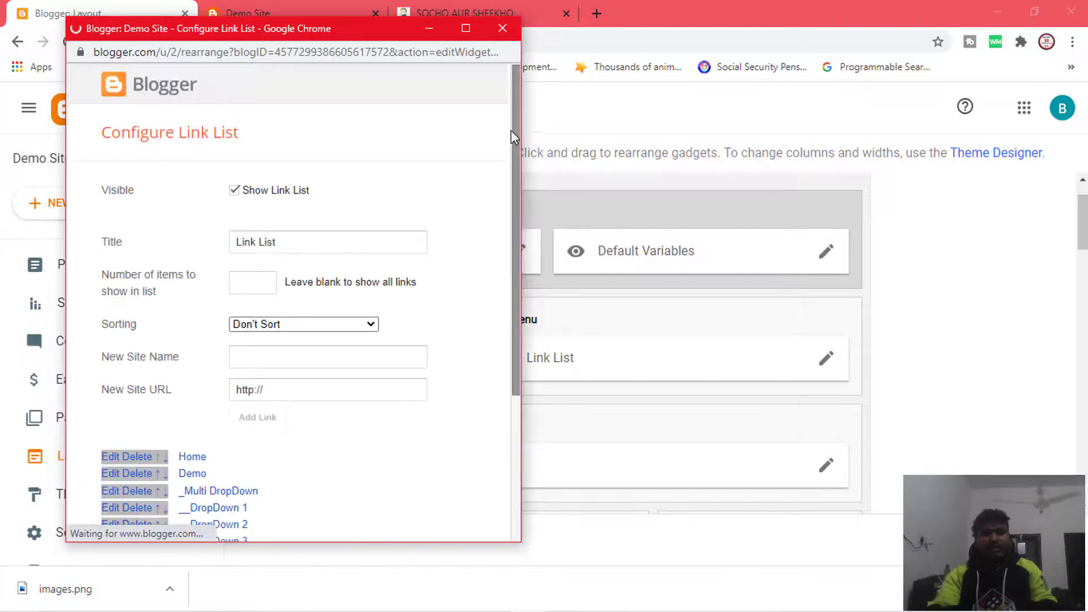
pyautogui.moveTo(514, 221); pyautogui.dragTo(514, 330)
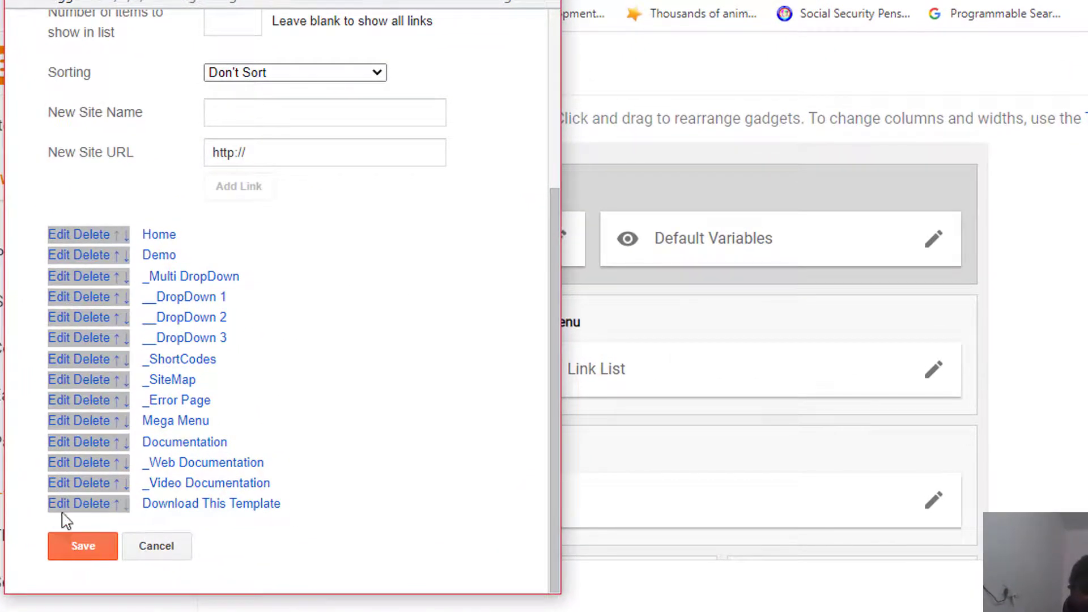
pyautogui.moveTo(42, 486); pyautogui.dragTo(342, 531)
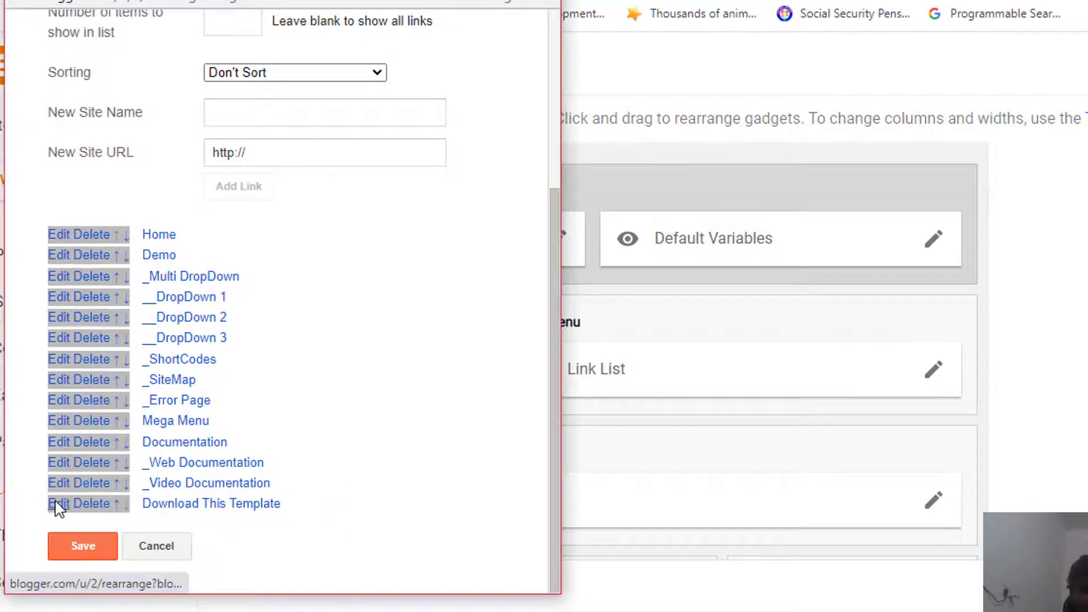
pyautogui.scroll(5, 62, 504)
pyautogui.scroll(-5, 415, 368)
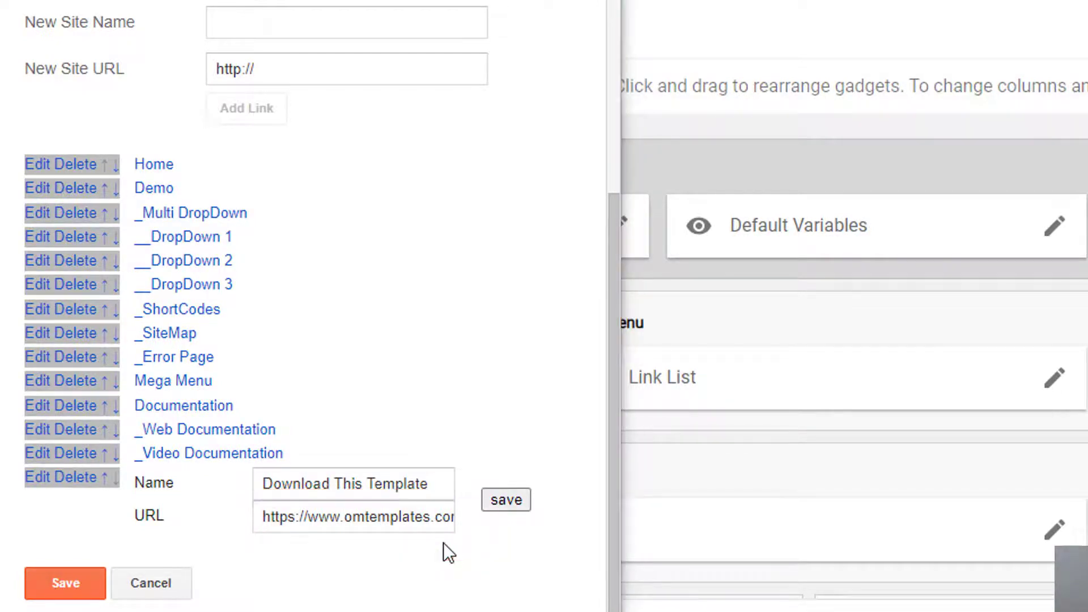
pyautogui.click(435, 517)
pyautogui.press('Right')
pyautogui.press('Right')
pyautogui.press('Right')
pyautogui.press('Right')
pyautogui.press('Right')
pyautogui.press('Right')
pyautogui.press('Right')
pyautogui.press('Right')
pyautogui.press('Right')
pyautogui.press('Right')
pyautogui.press('Right')
pyautogui.press('Right')
pyautogui.press('Right')
pyautogui.press('Right')
pyautogui.press('Right')
pyautogui.press('Right')
pyautogui.press('Right')
pyautogui.press('Right')
pyautogui.press('Right')
pyautogui.press('Right')
pyautogui.press('Right')
pyautogui.press('Right')
pyautogui.press('Right')
pyautogui.press('Right')
pyautogui.press('Right')
pyautogui.press('Right')
pyautogui.press('Right')
pyautogui.press('Right')
pyautogui.press('Right')
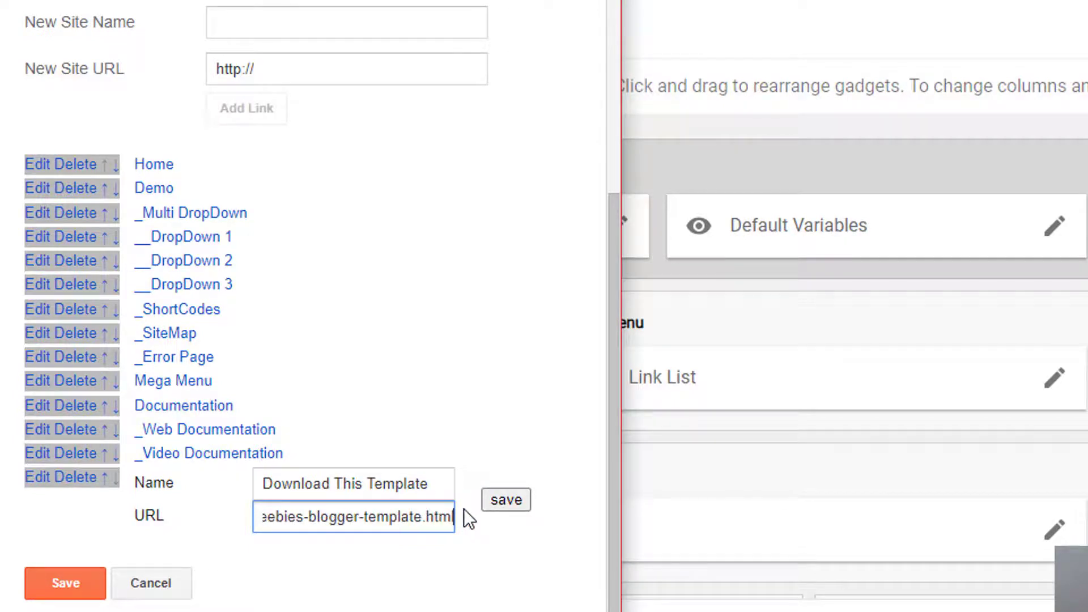
pyautogui.hotkey('ctrl', 'a')
pyautogui.press('BackSpace')
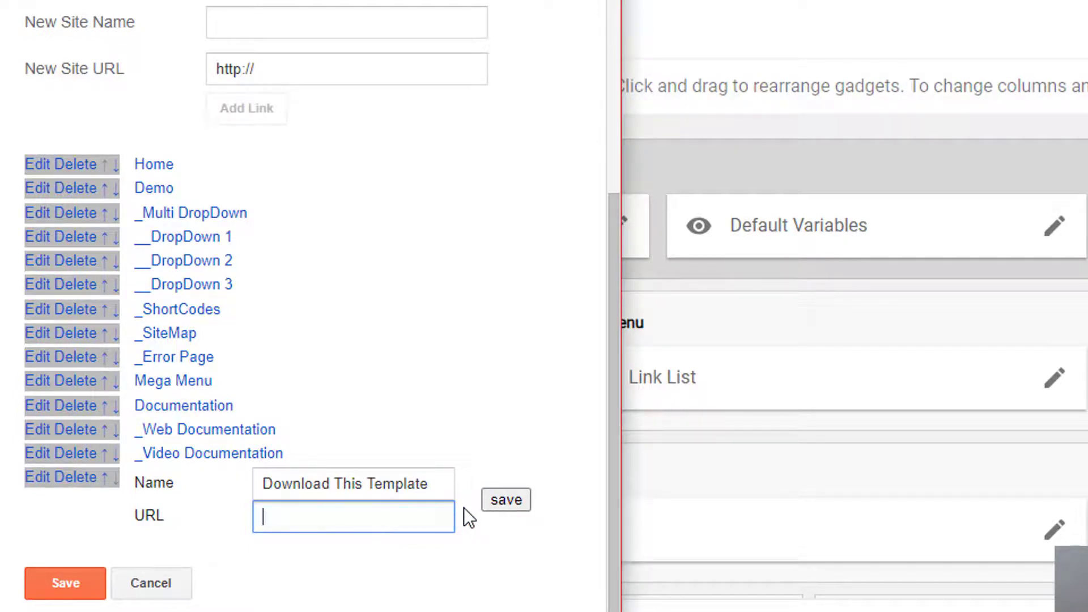
pyautogui.write('#')
# Step: Rename the Download This Template entry to About Us, then save the entry and the link list
pyautogui.click(319, 484)
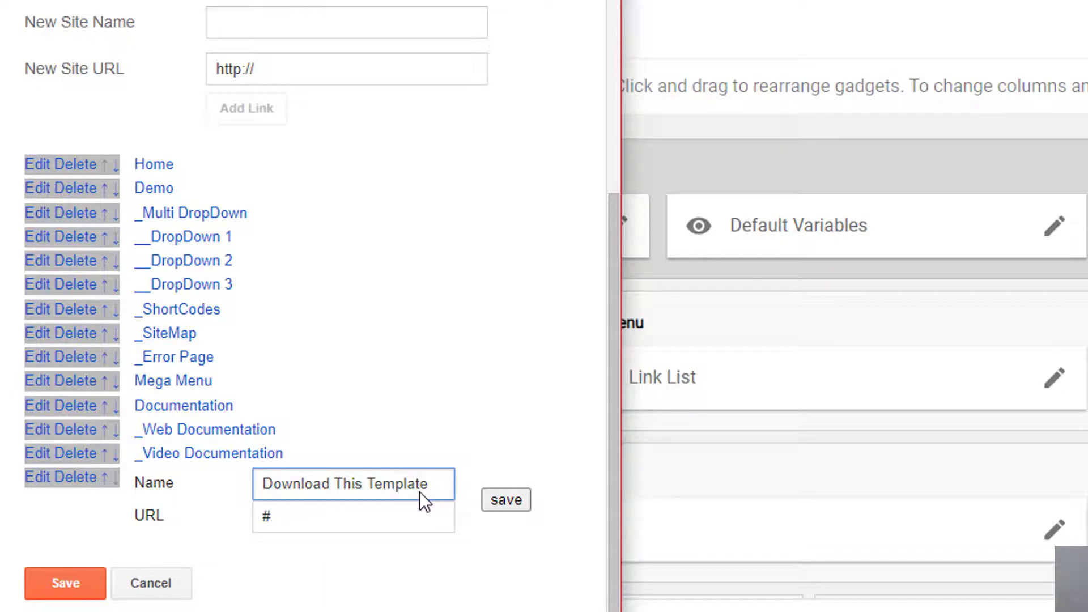
pyautogui.hotkey('ctrl', 'a')
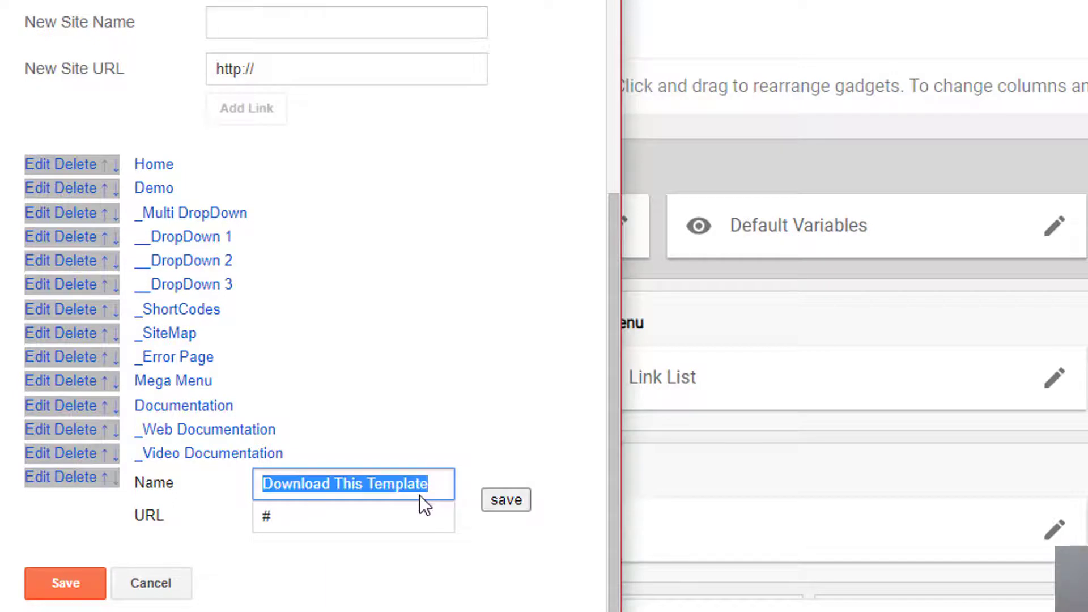
pyautogui.write('About ')
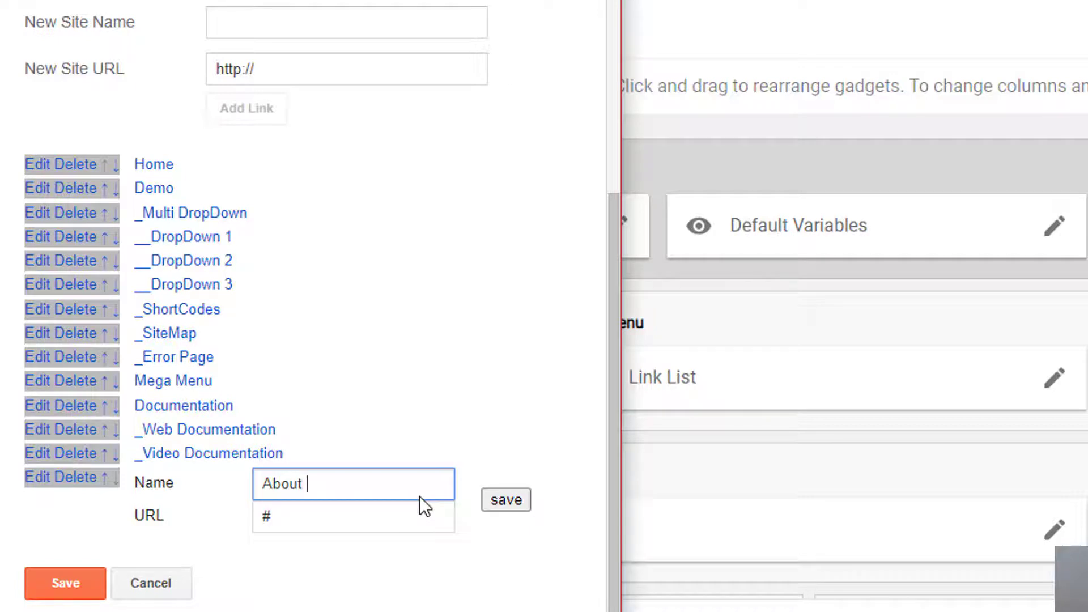
pyautogui.write('Us')
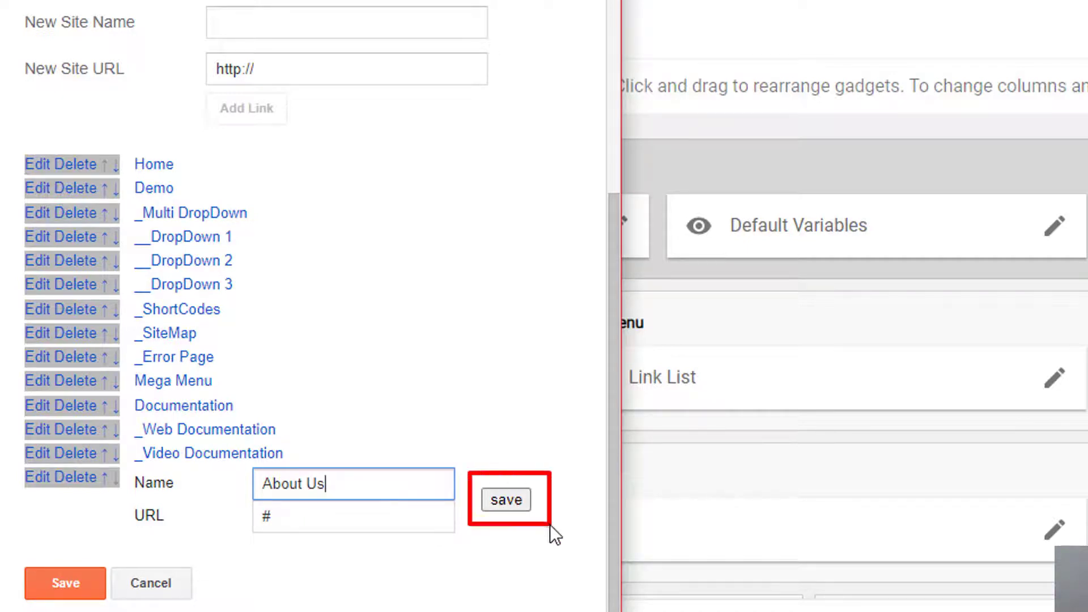
pyautogui.click(550, 525)
pyautogui.click(516, 498)
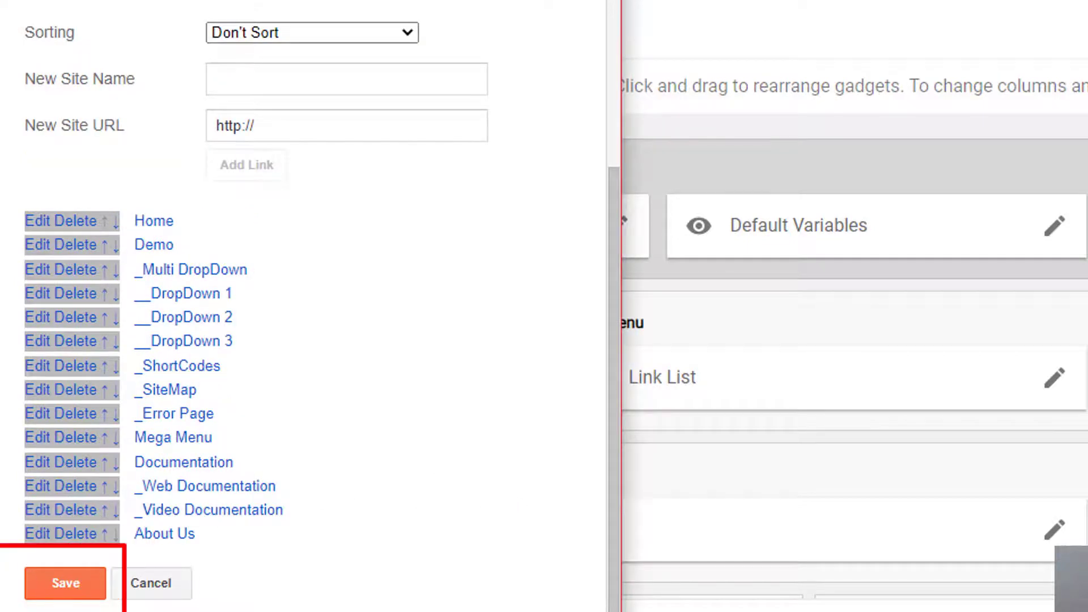
pyautogui.click(80, 591)
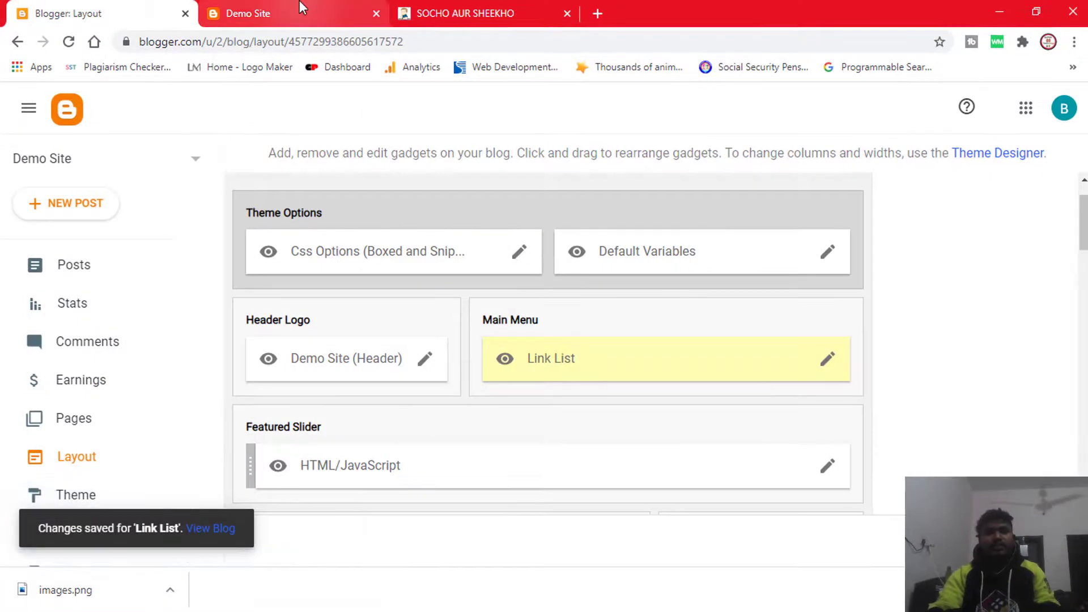
# Step: Reload the Demo Site blog to check the About Us entry in its main menu, then return to the layout
pyautogui.click(272, 13)
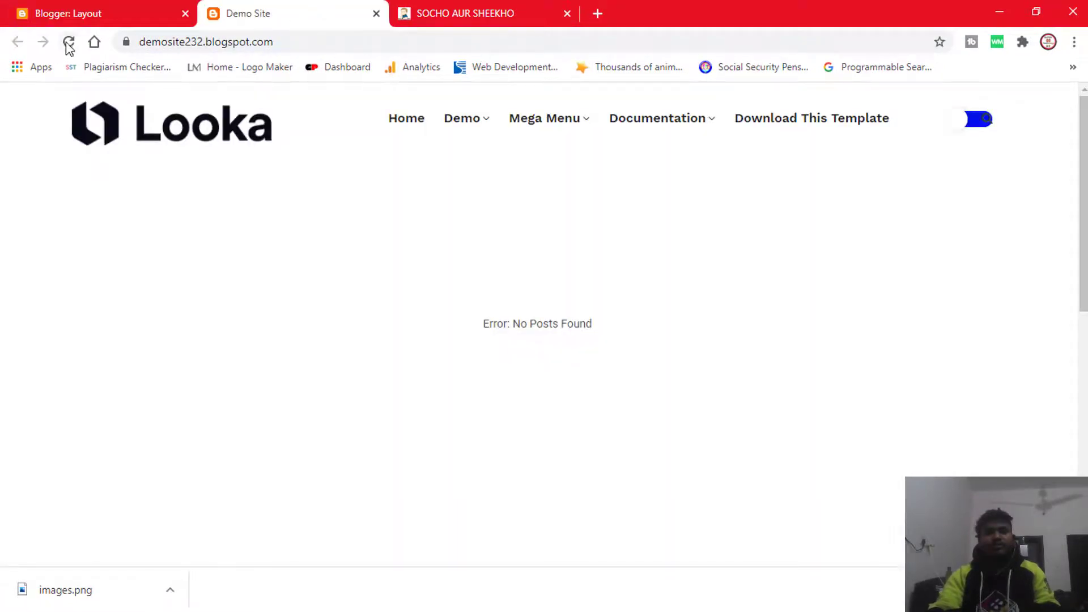
pyautogui.click(68, 43)
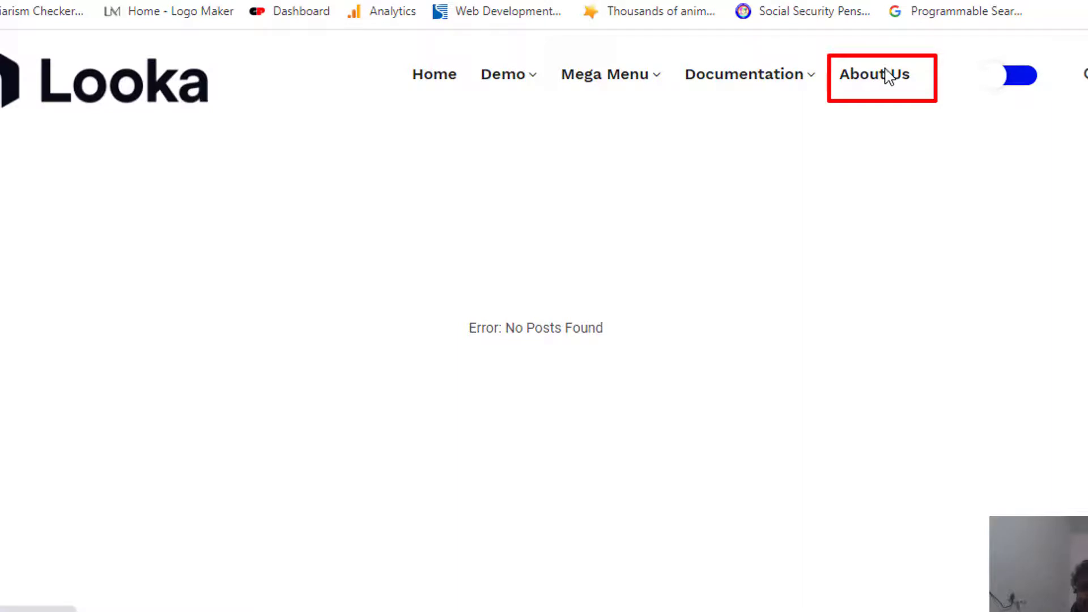
pyautogui.moveTo(634, 81)
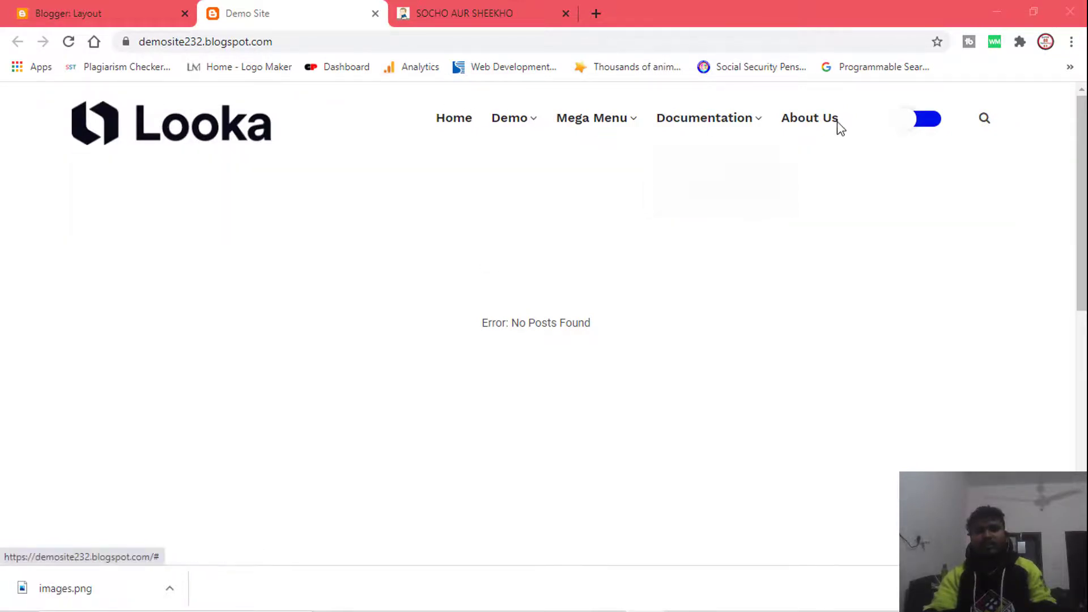
pyautogui.moveTo(583, 111)
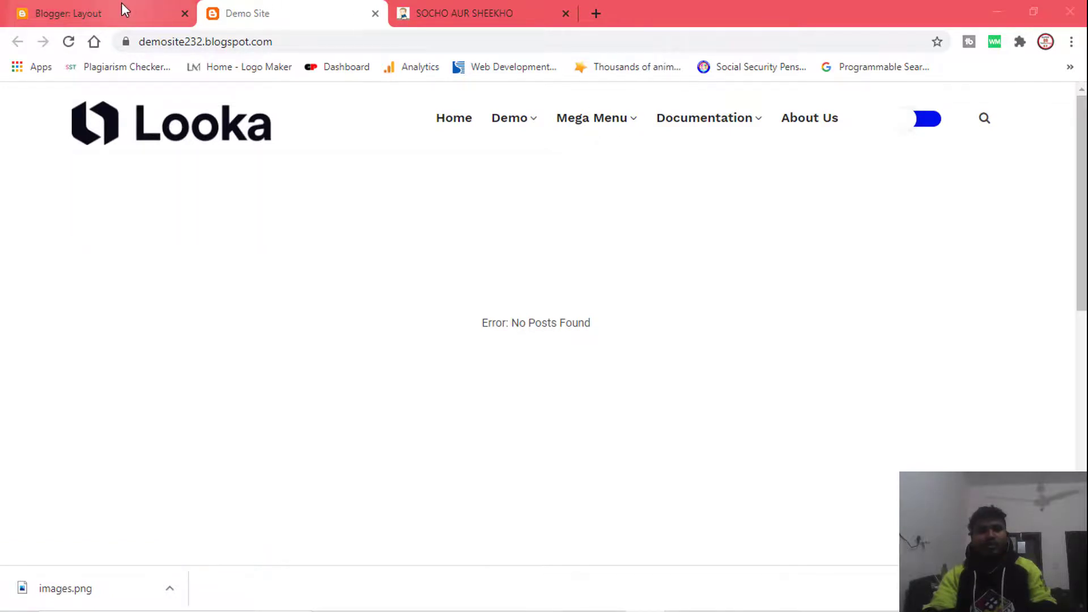
pyautogui.click(123, 19)
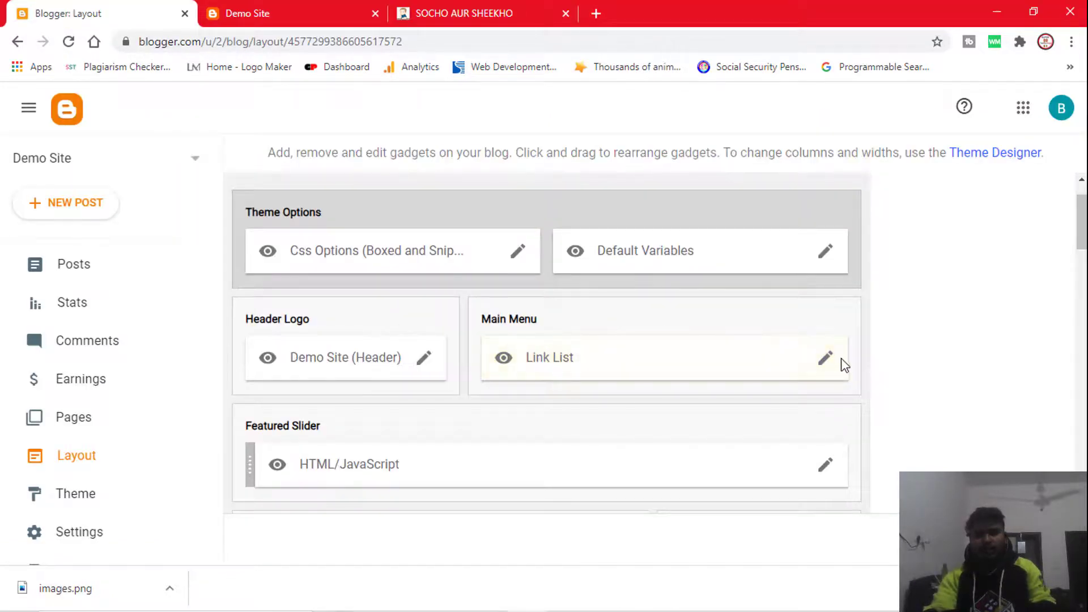
# Step: Reopen the Main Menu's Link List gadget, view the Mega Menu entry's name and URL, then close the gadget without saving
pyautogui.click(825, 358)
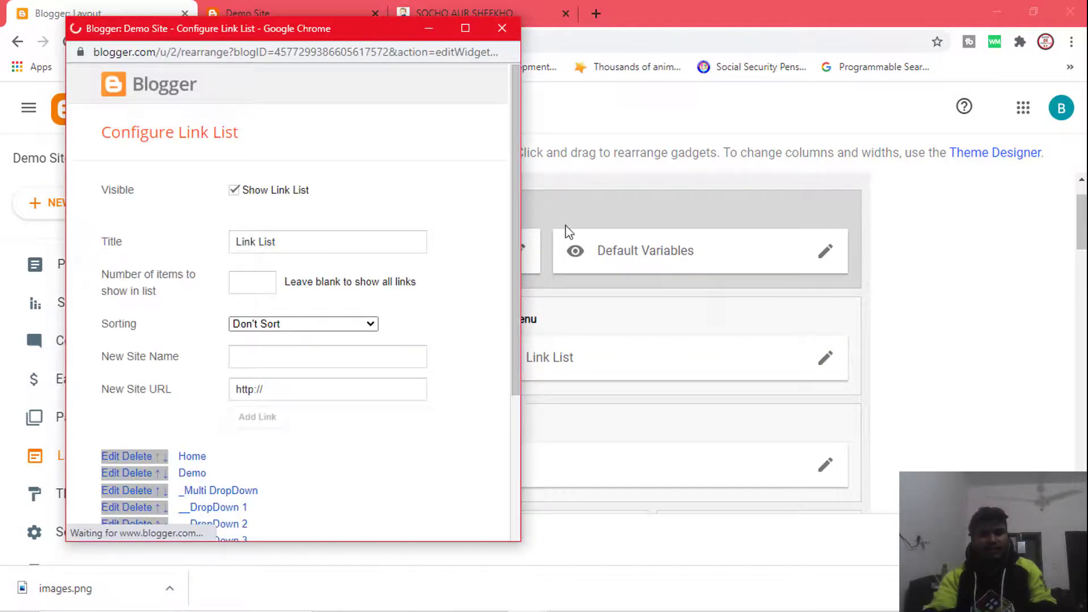
pyautogui.scroll(-4, 434, 363)
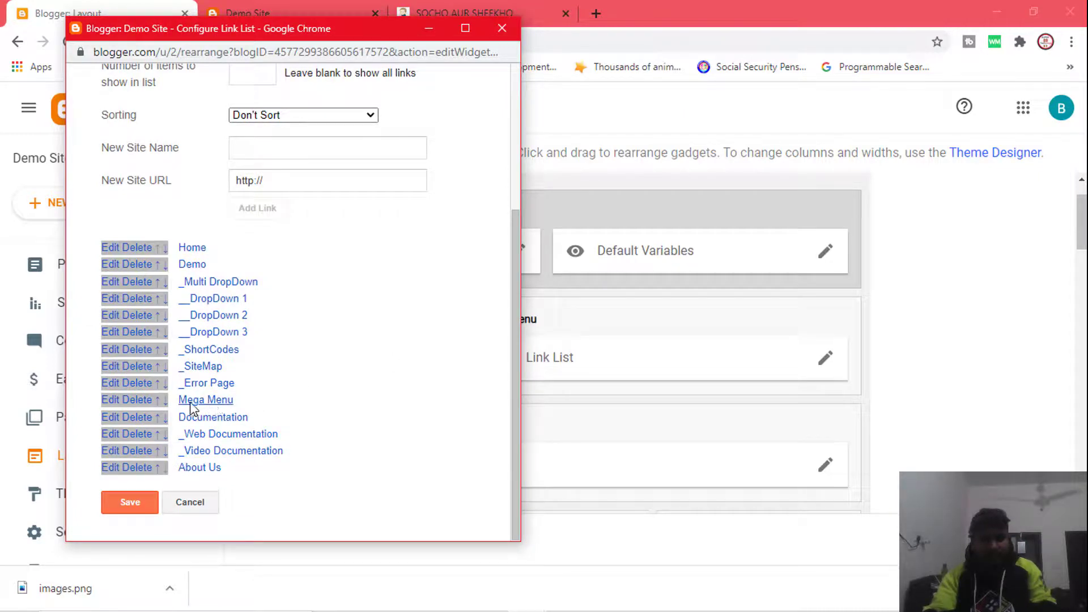
pyautogui.click(113, 400)
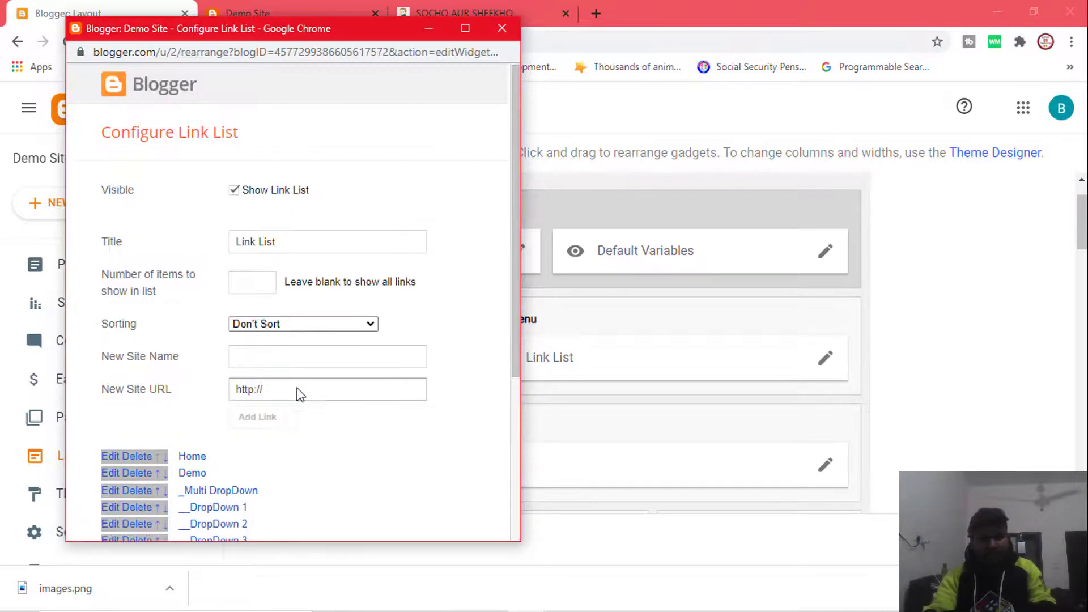
pyautogui.scroll(-4, 299, 389)
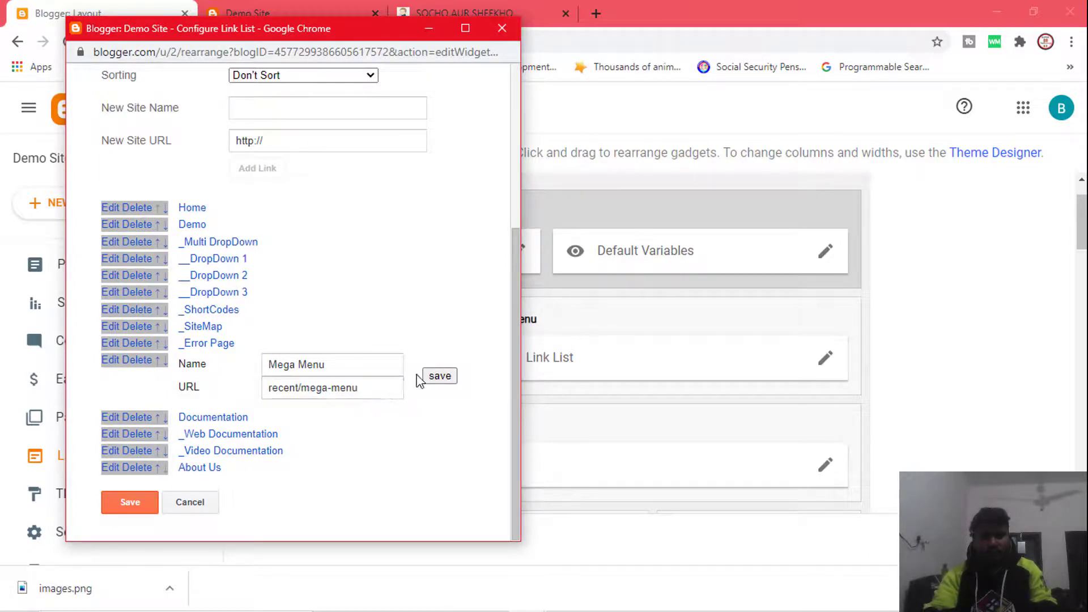
pyautogui.click(190, 500)
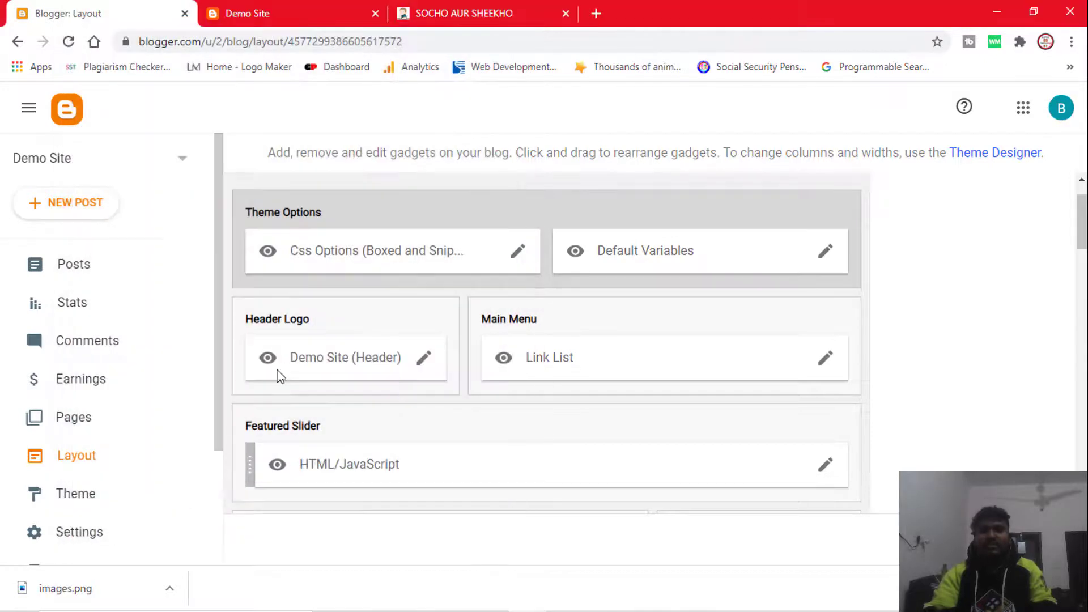
# Step: Switch to the Demo Site blog and check the posts area of its home page
pyautogui.click(328, 8)
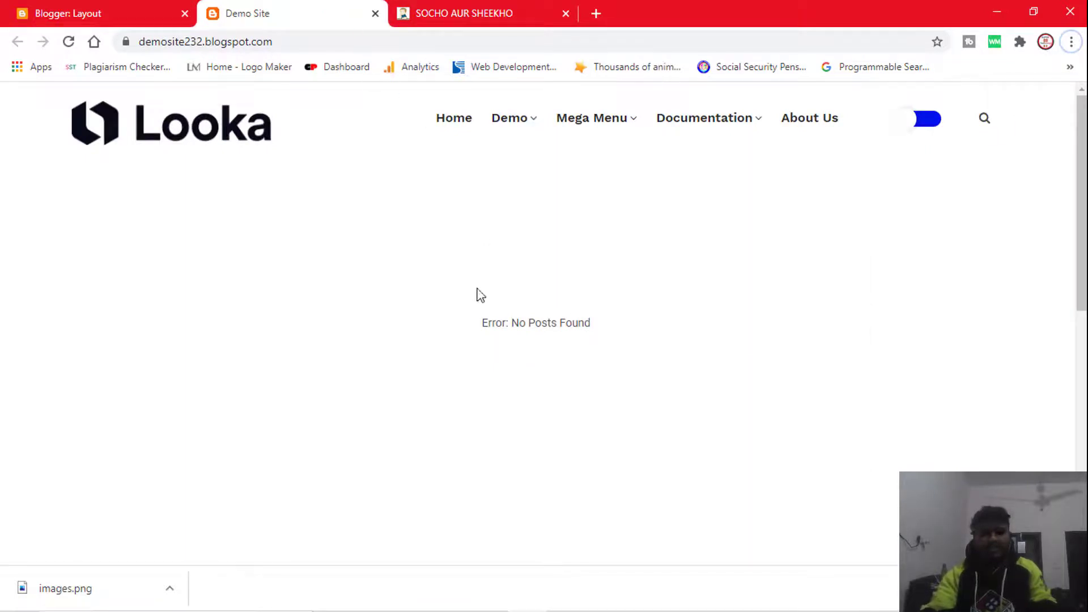
pyautogui.moveTo(461, 289); pyautogui.dragTo(680, 389)
pyautogui.moveTo(501, 294); pyautogui.dragTo(617, 346)
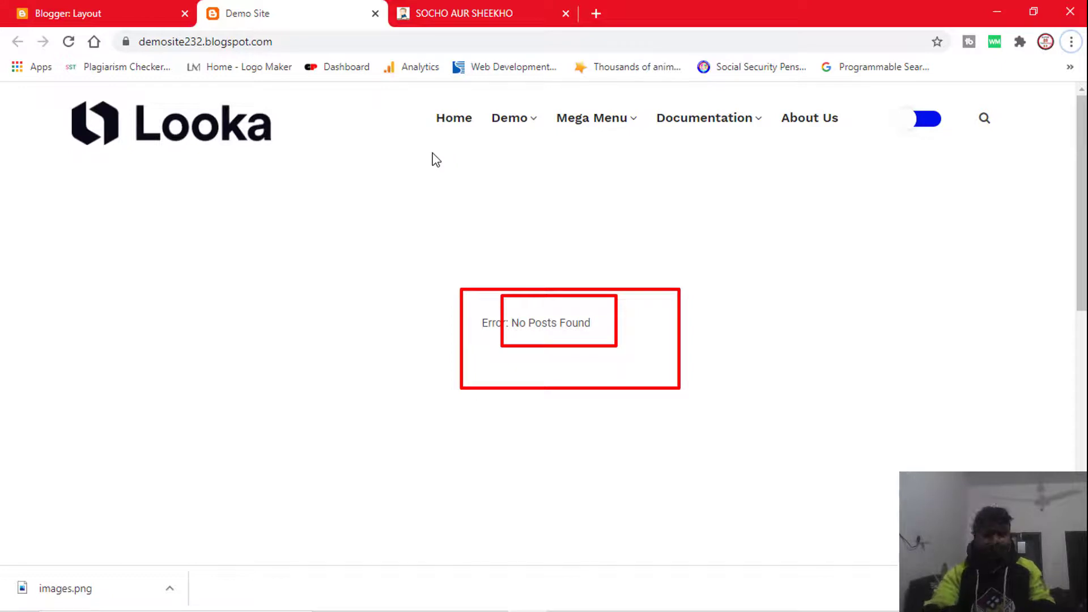
# Step: Switch to the SOCHO AUR SHEEKHO blog and open its post "whatsapp me full dp kaise lagaye"
pyautogui.click(498, 12)
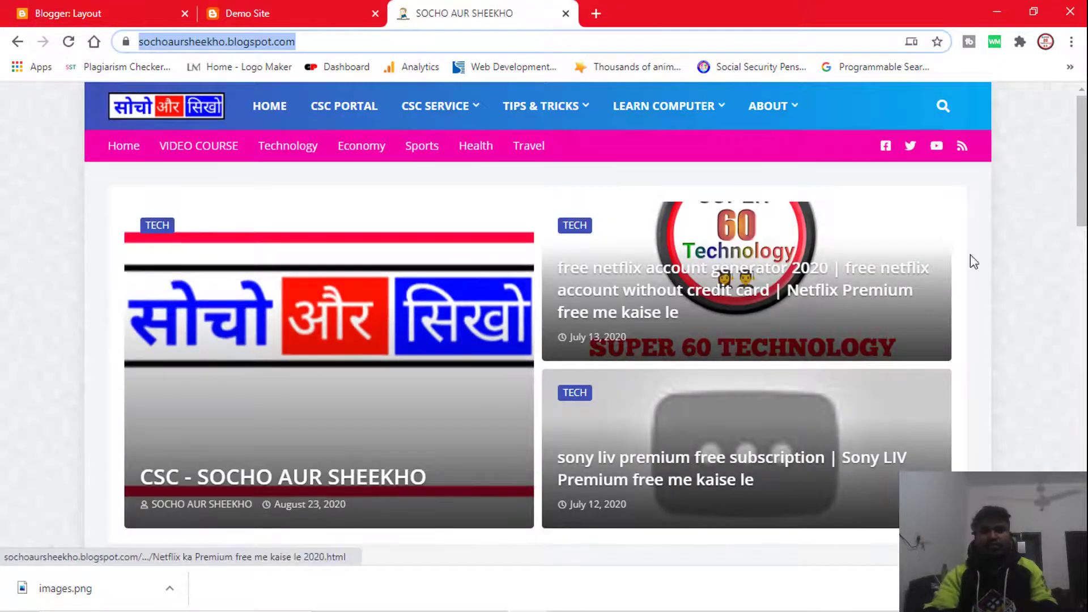
pyautogui.scroll(-6, 937, 262)
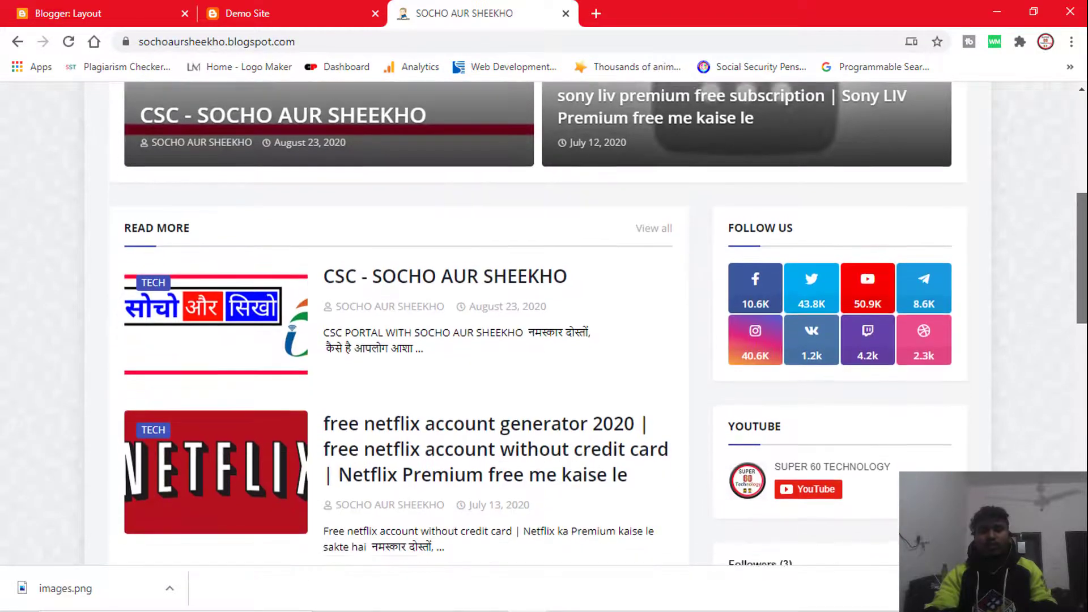
pyautogui.scroll(-8, 396, 323)
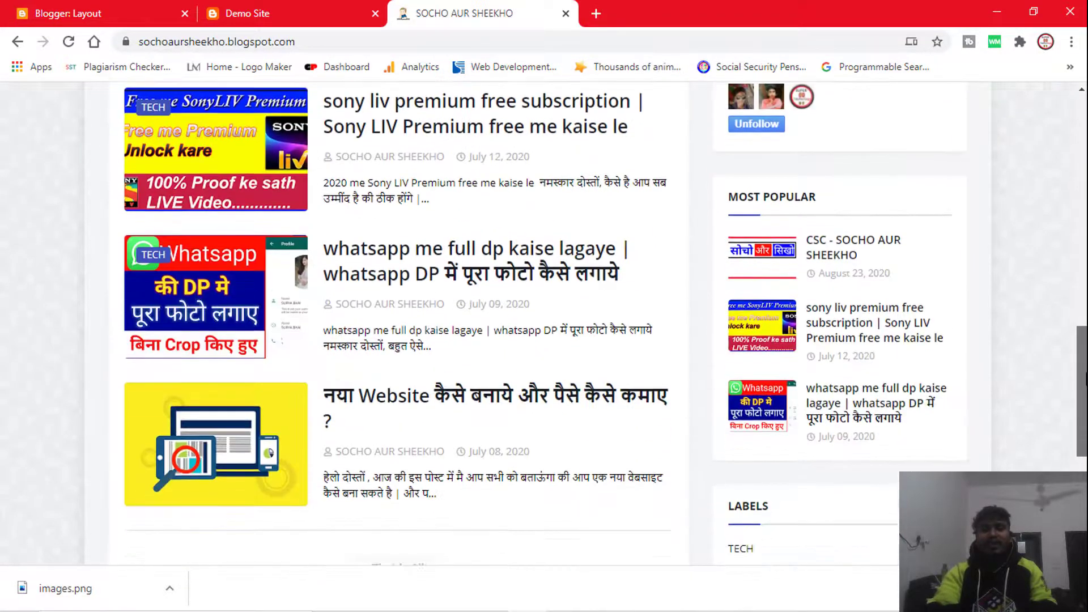
pyautogui.scroll(-1, 300, 234)
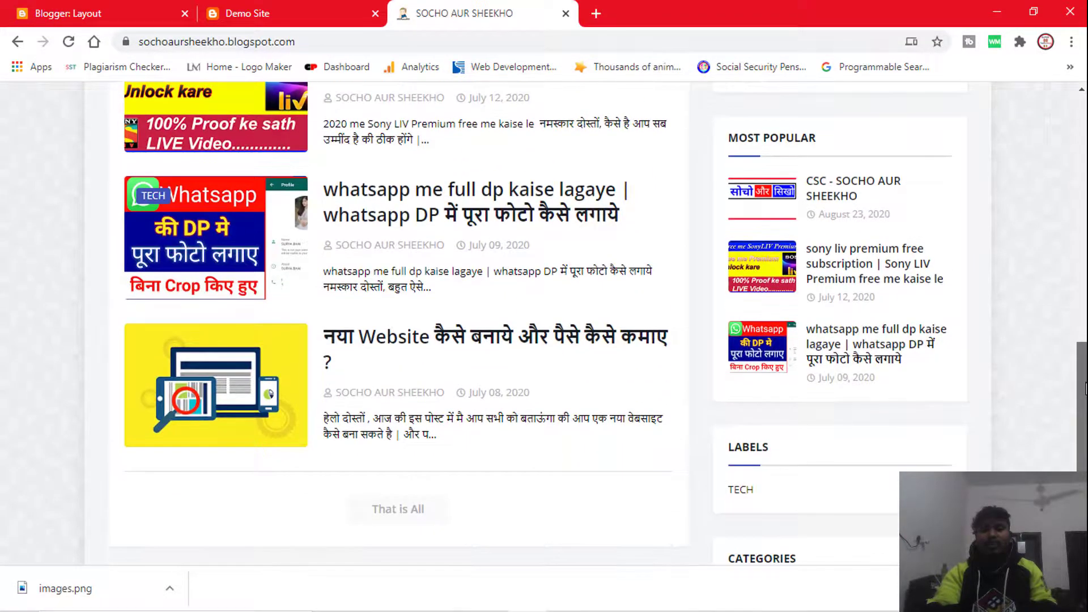
pyautogui.click(281, 217)
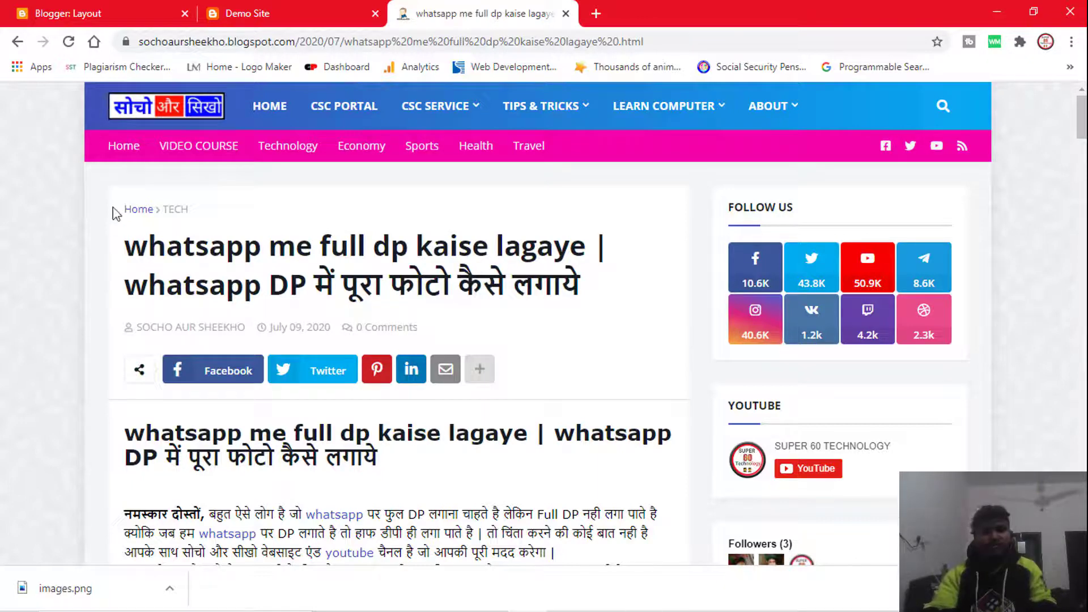
# Step: Examine how the WhatsApp DP post is built, from its title through the introduction to the image
pyautogui.moveTo(113, 221); pyautogui.dragTo(625, 313)
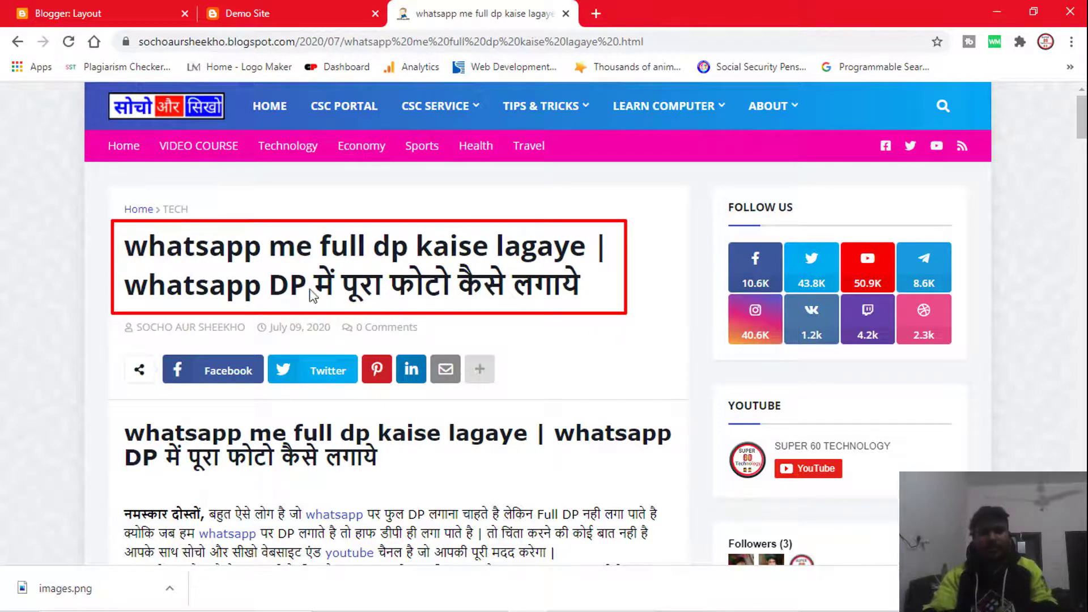
pyautogui.press('Escape')
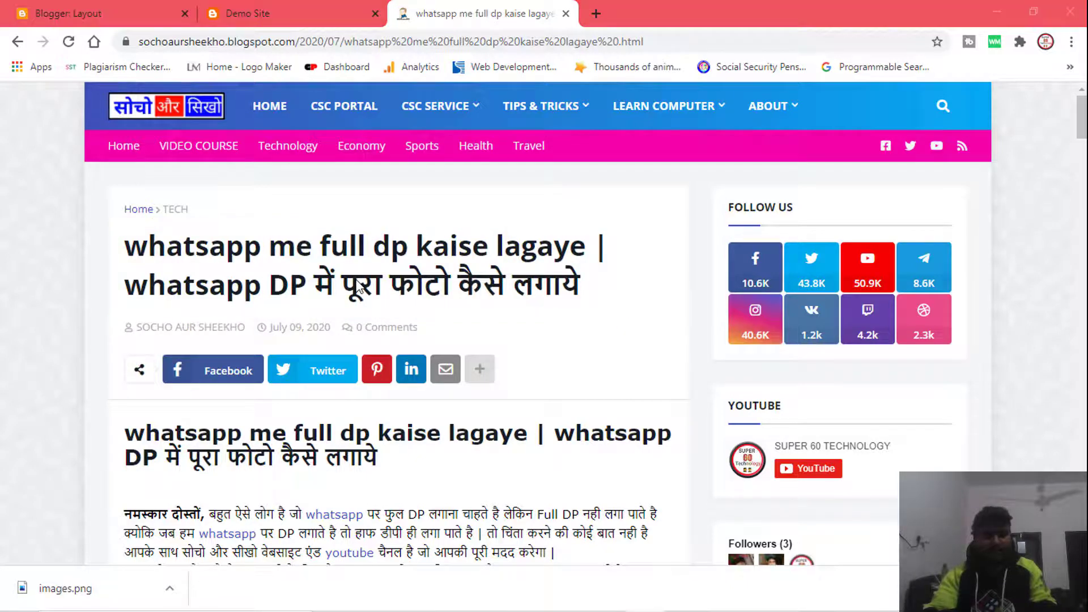
pyautogui.scroll(-5, 711, 372)
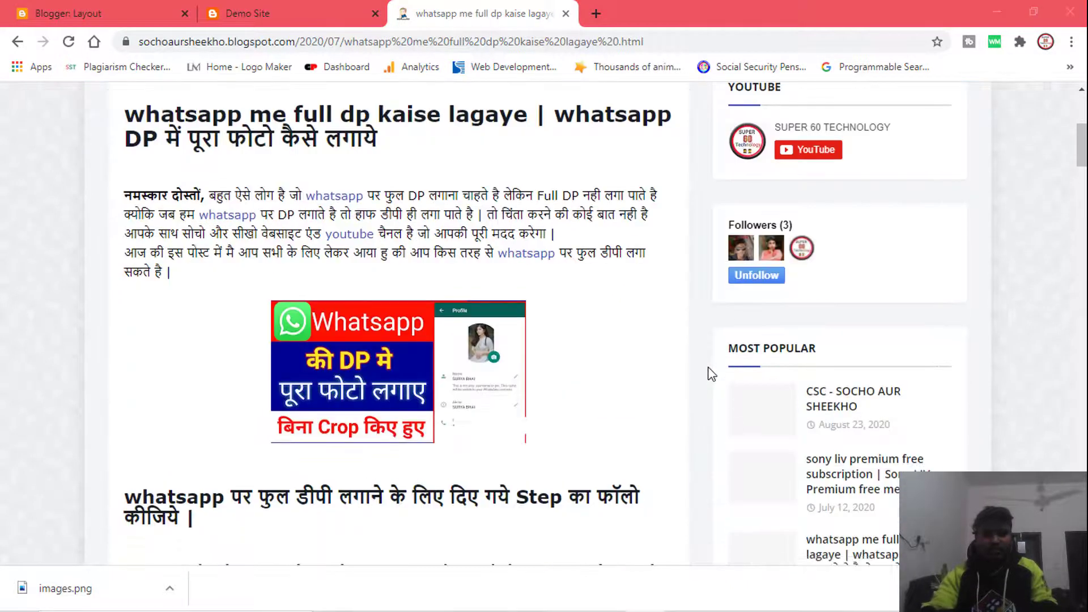
pyautogui.scroll(3, 220, 275)
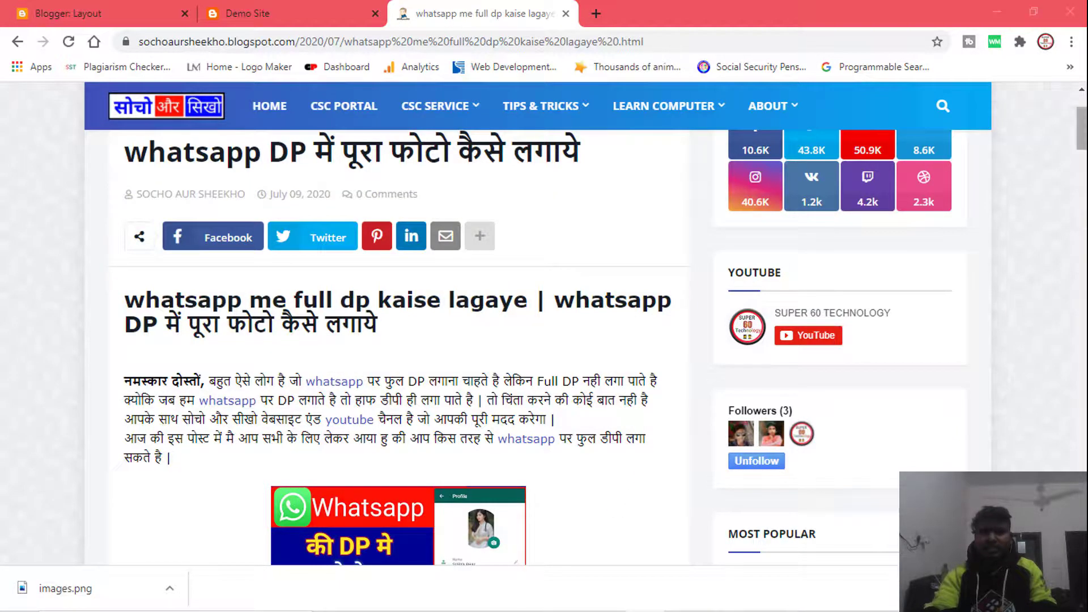
pyautogui.scroll(-4, 564, 340)
pyautogui.scroll(3, 197, 265)
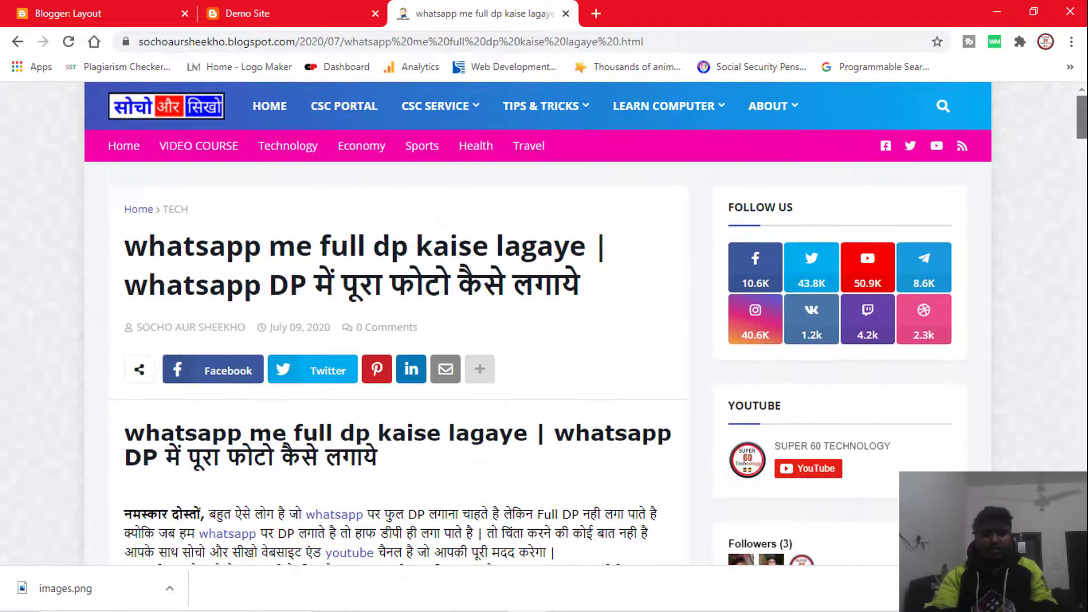
# Step: Copy the full title of the WhatsApp DP post, "whatsapp me full dp kaise lagaye | whatsapp DP में पूरा फोटो कैसे लगाये"
pyautogui.moveTo(130, 250); pyautogui.dragTo(617, 291)
pyautogui.rightClick(464, 259)
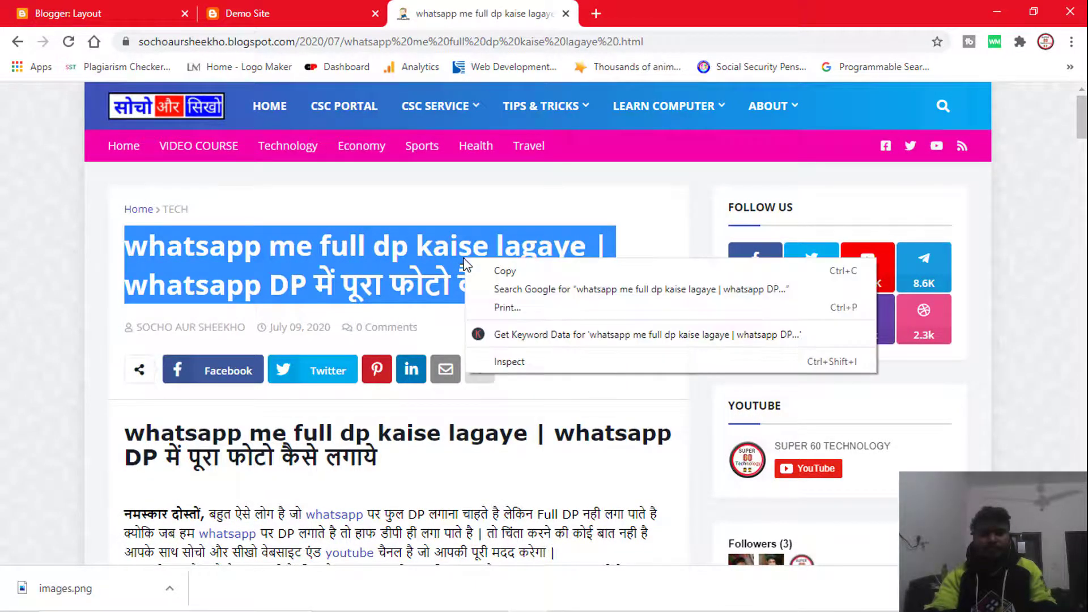
pyautogui.click(512, 273)
# Step: Return to Blogger, open the Demo Site's posts list and create a new post
pyautogui.click(238, 13)
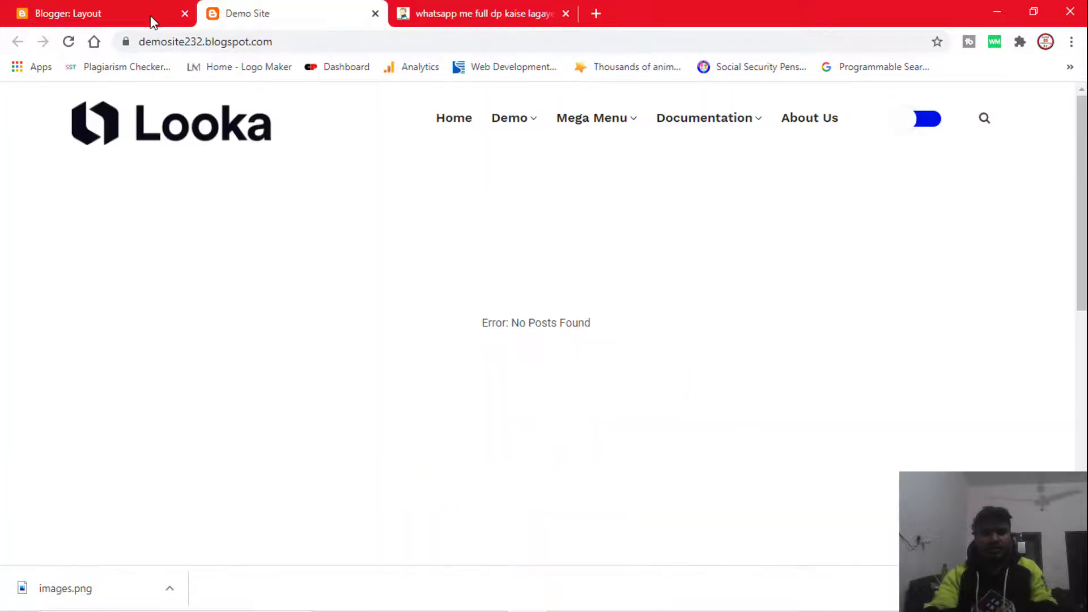
pyautogui.click(98, 16)
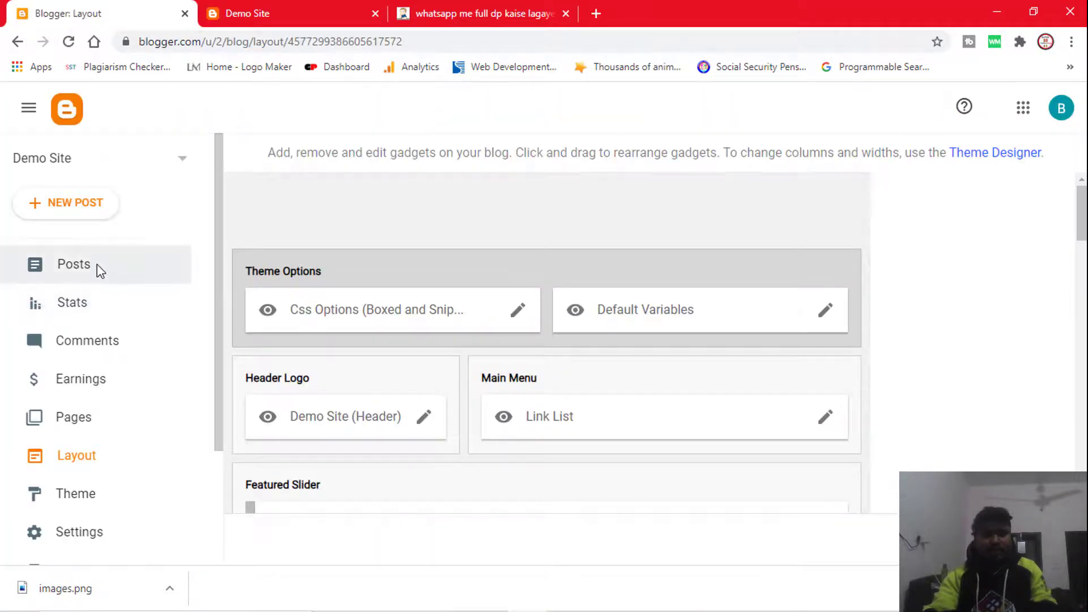
pyautogui.moveTo(11, 232); pyautogui.dragTo(176, 283)
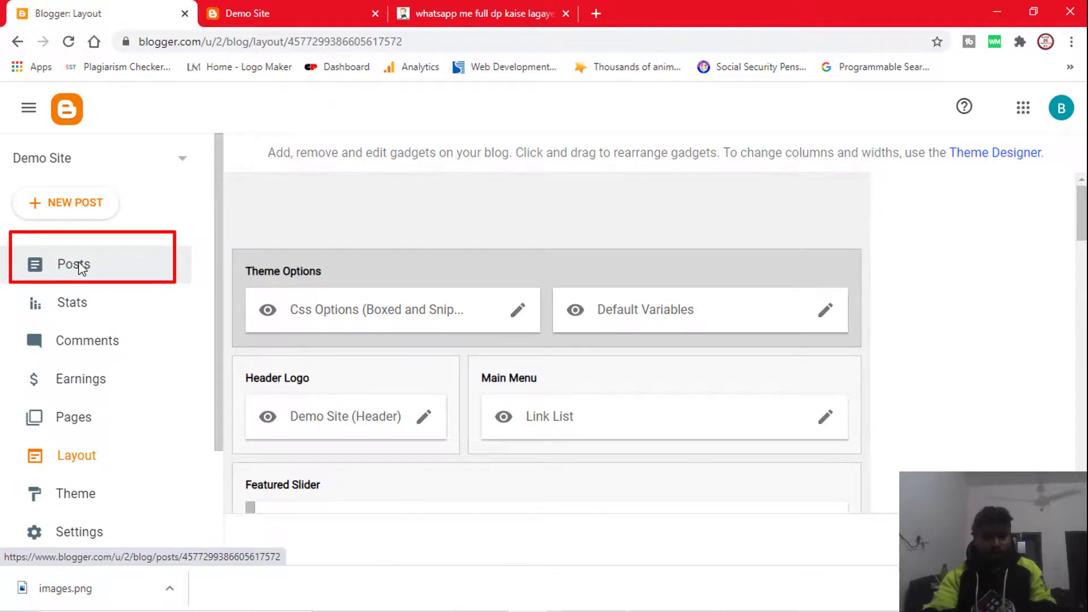
pyautogui.click(67, 276)
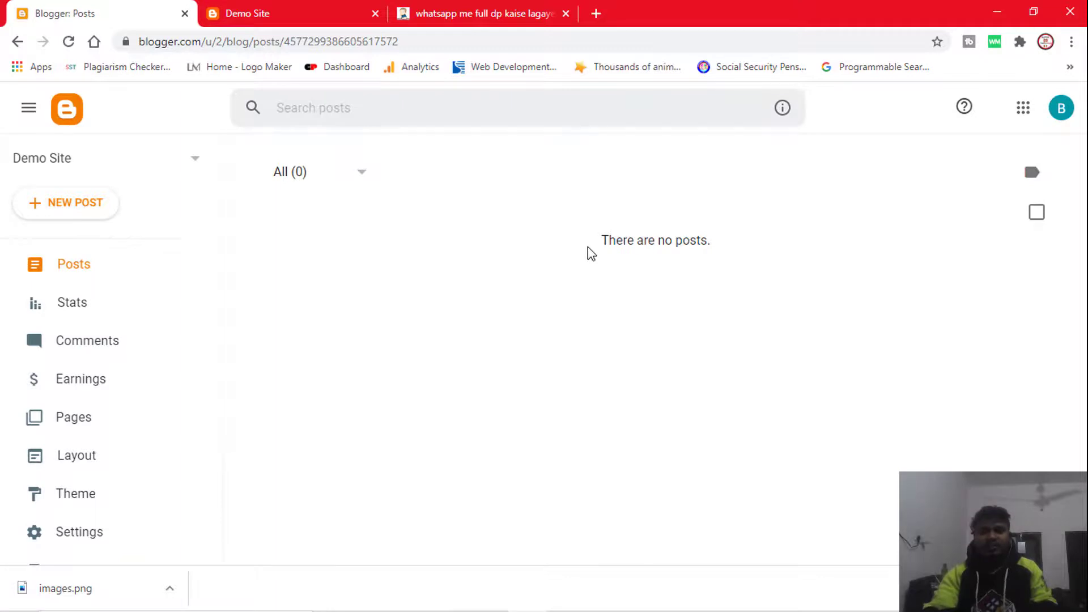
pyautogui.moveTo(575, 218); pyautogui.dragTo(782, 271)
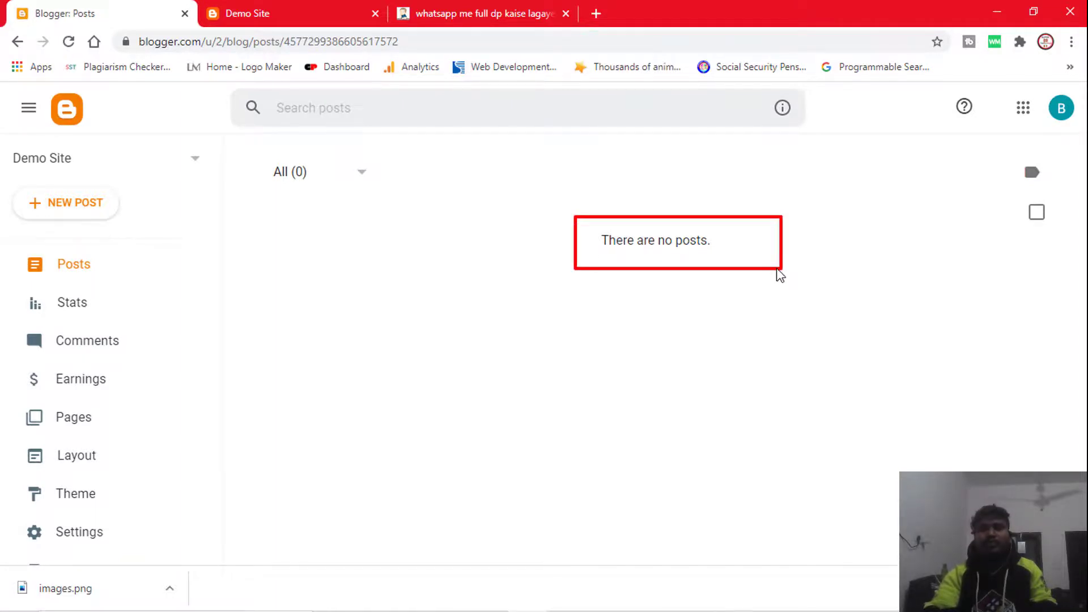
pyautogui.press('Escape')
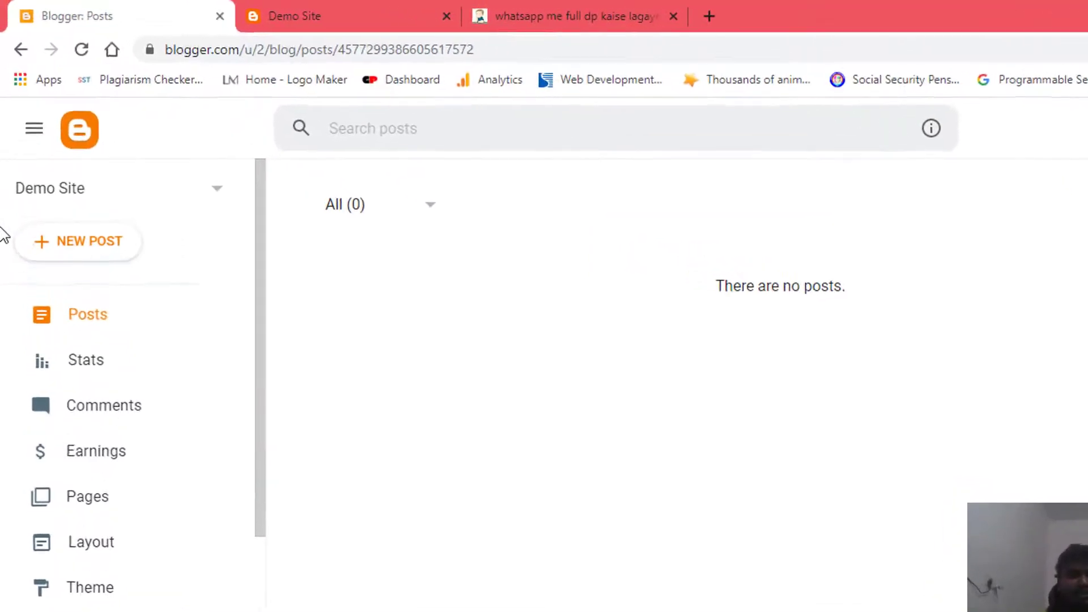
pyautogui.moveTo(1, 185); pyautogui.dragTo(125, 228)
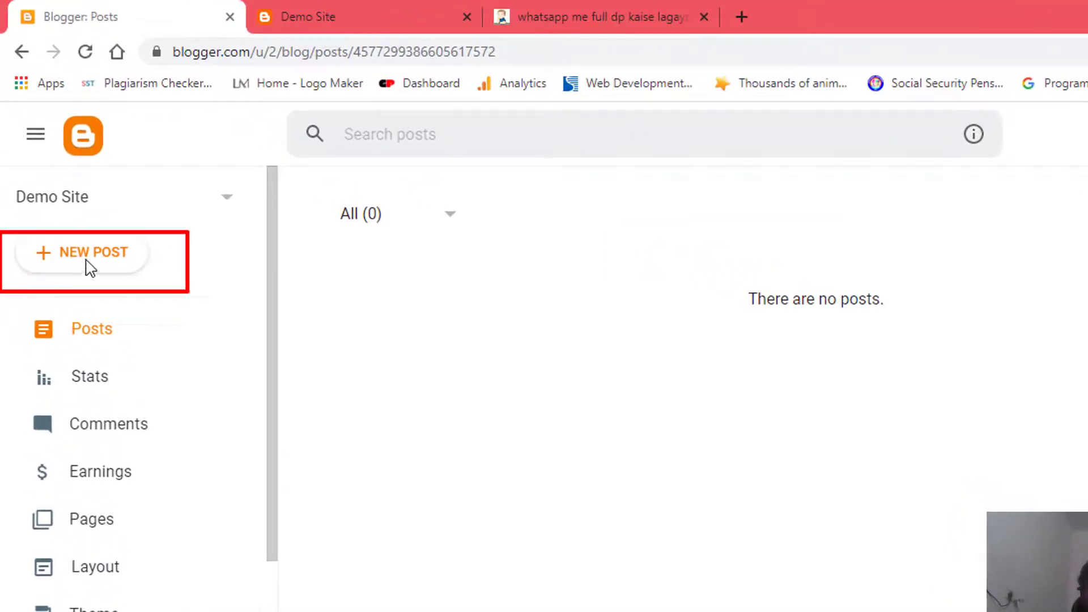
pyautogui.press('Escape')
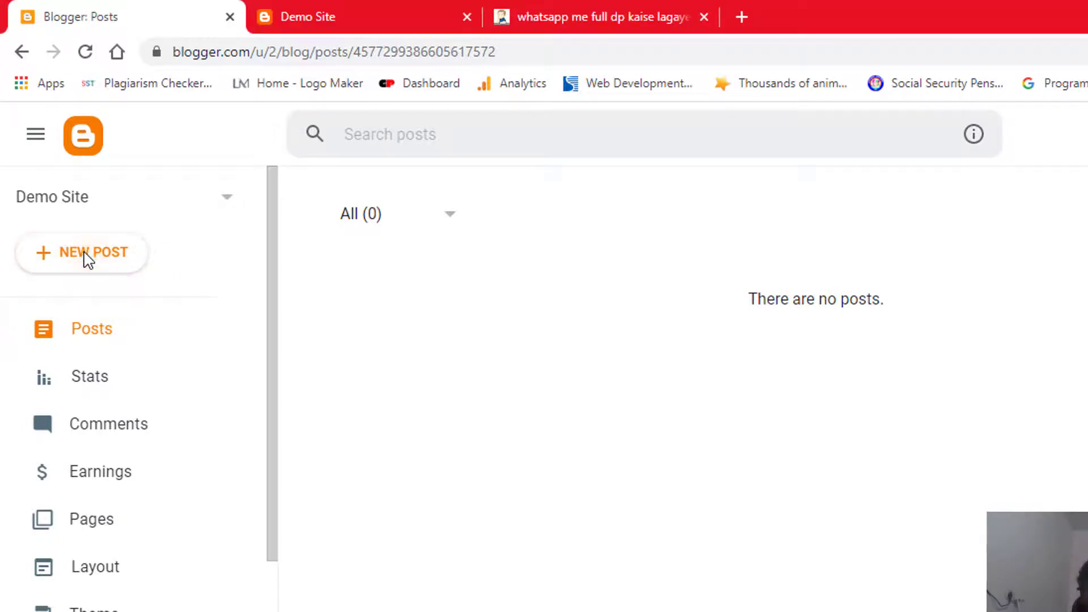
pyautogui.click(108, 265)
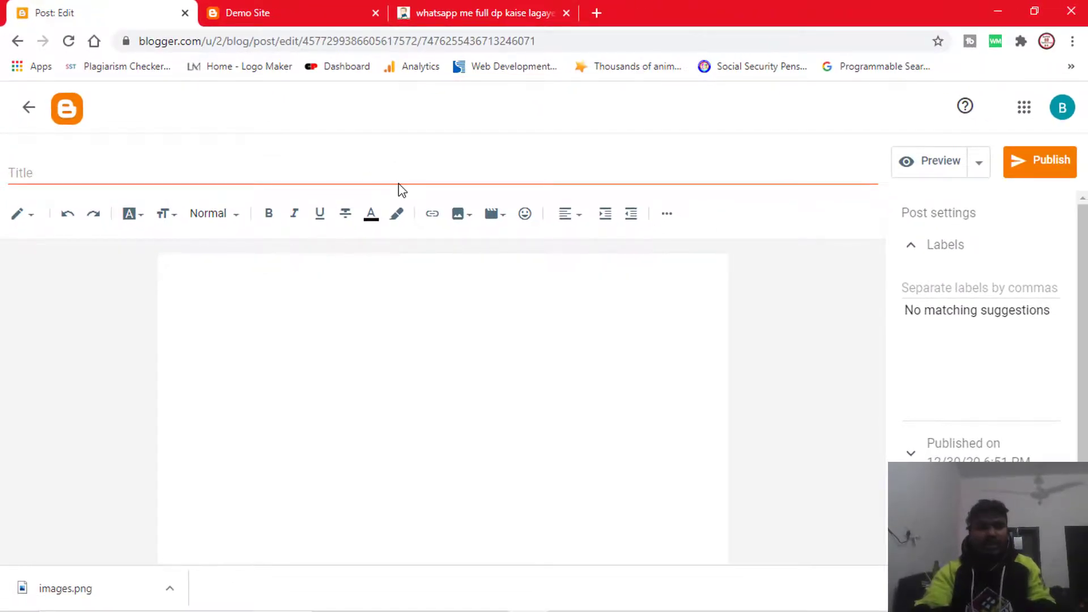
# Step: Paste the copied text "whatsapp me full dp kaise lagaye | whatsapp DP में पूरा फोटो कैसे लगाये" as the new post's title and place the cursor in the body
pyautogui.moveTo(2, 151)
pyautogui.mouseDown()
pyautogui.moveTo(68, 182)
pyautogui.moveTo(204, 204)
pyautogui.moveTo(304, 209)
pyautogui.moveTo(355, 189)
pyautogui.mouseUp()
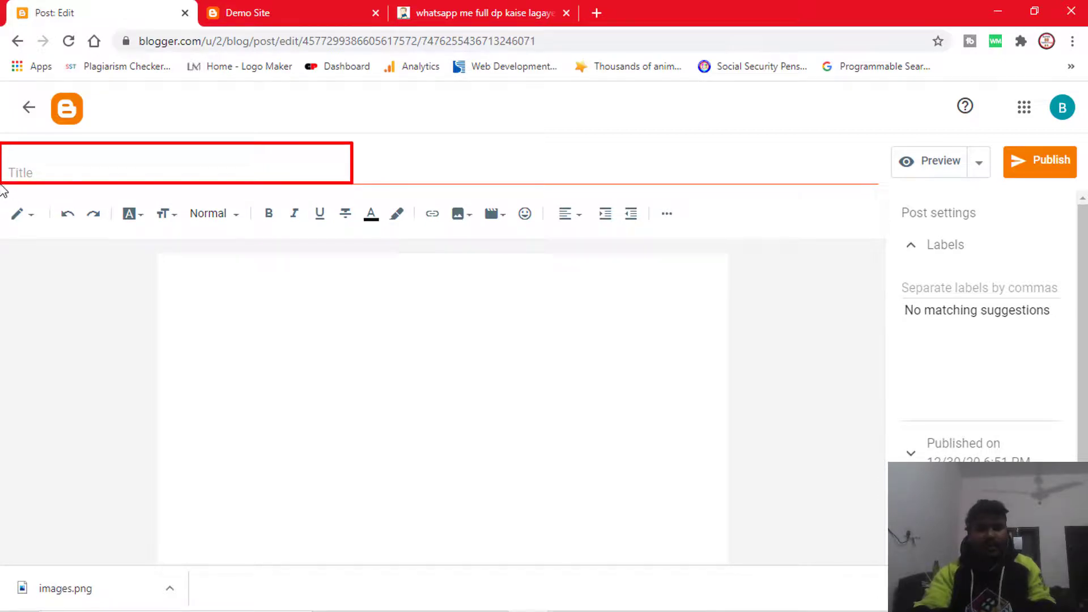
pyautogui.moveTo(14, 194)
pyautogui.mouseDown()
pyautogui.moveTo(216, 226)
pyautogui.moveTo(719, 250)
pyautogui.mouseUp()
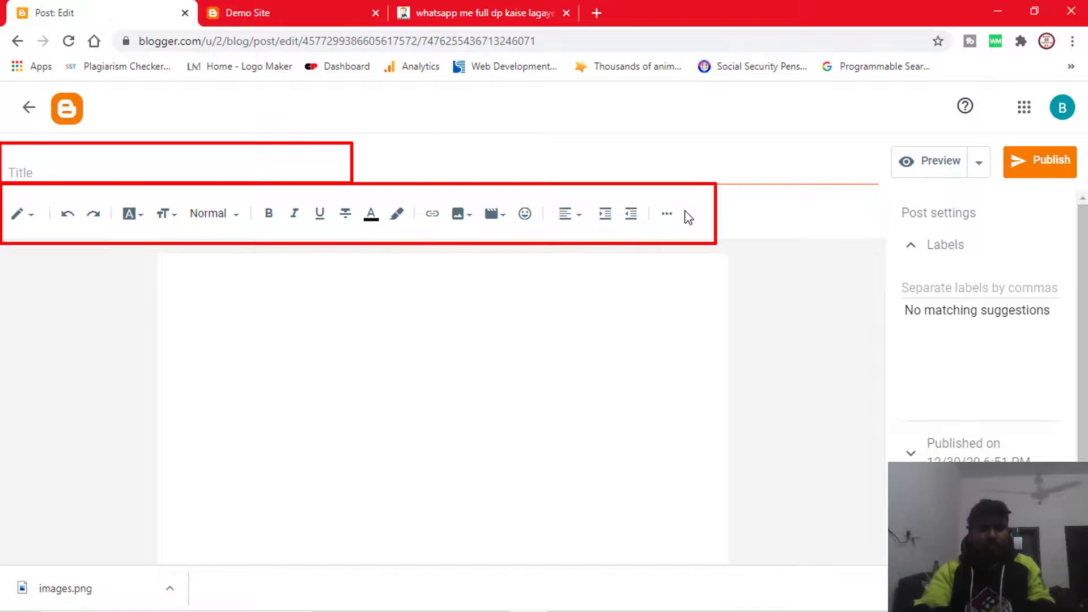
pyautogui.press('Escape')
pyautogui.click(64, 172)
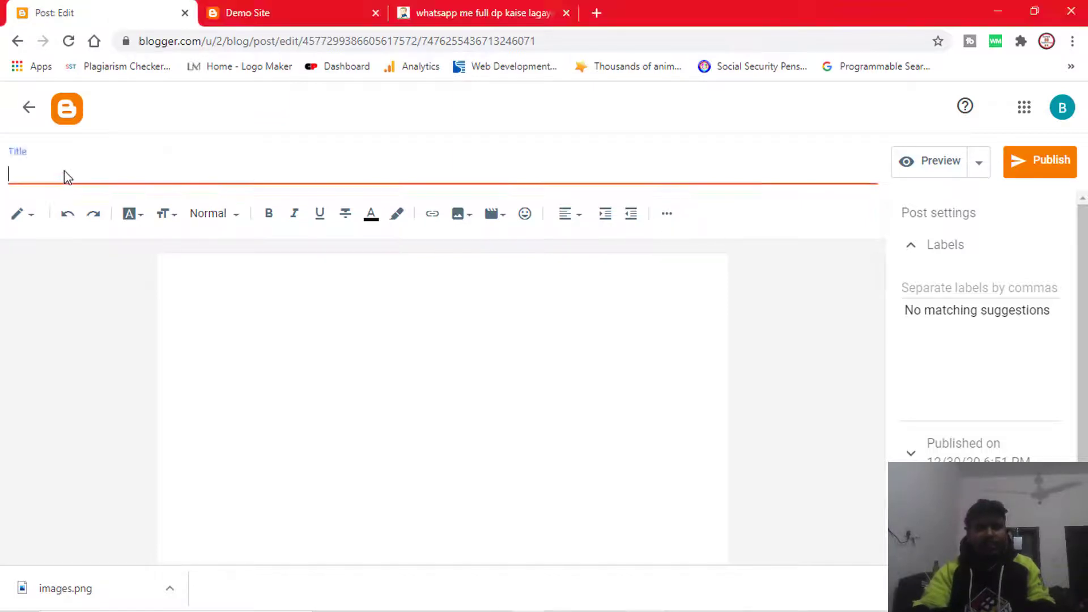
pyautogui.hotkey('ctrl', 'v')
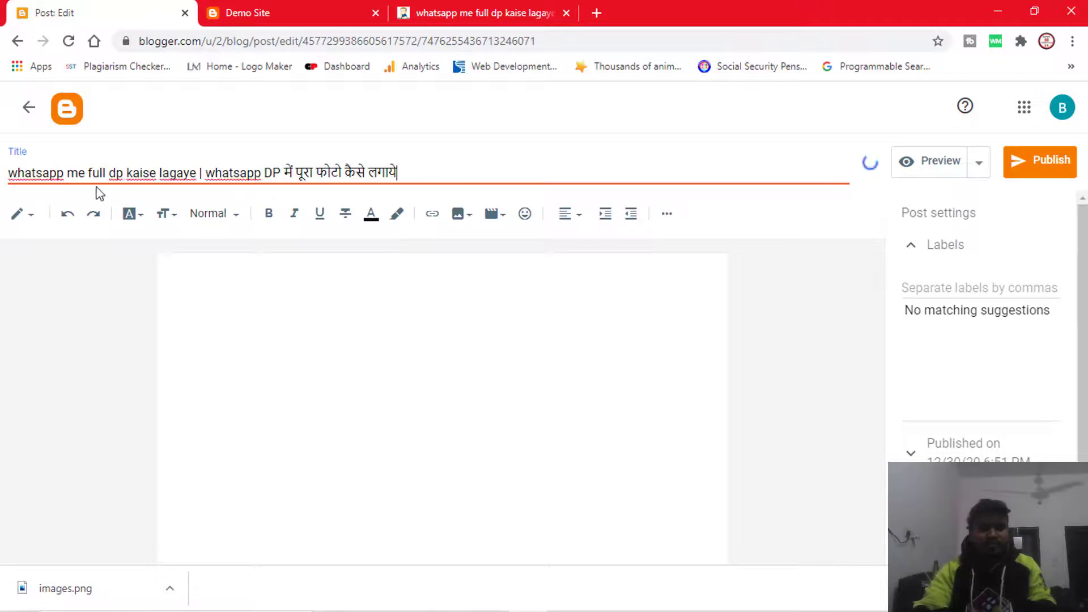
pyautogui.click(185, 280)
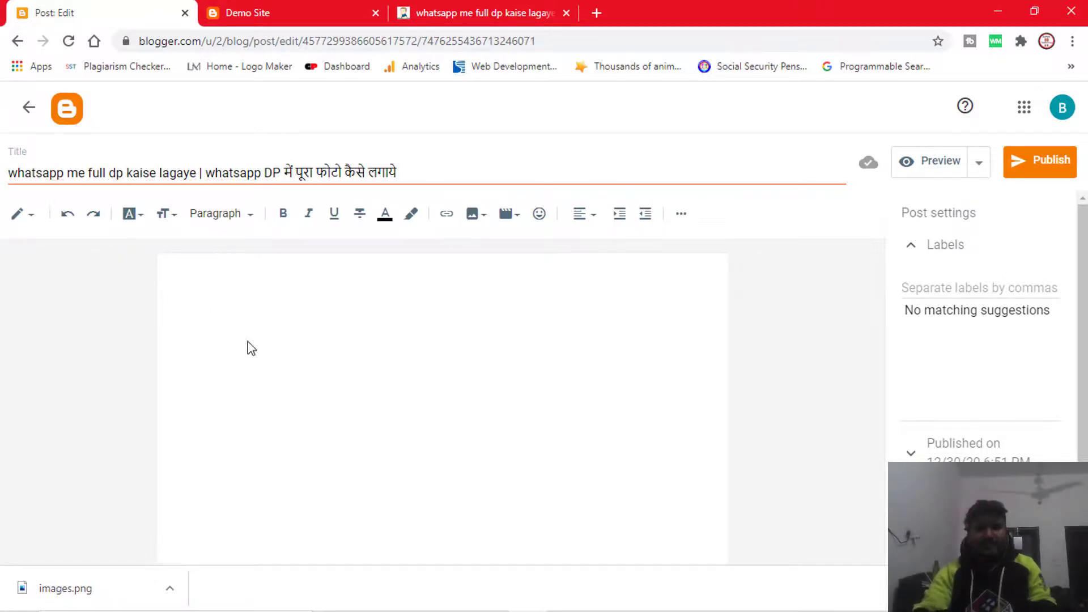
# Step: Copy the in-body heading "whatsapp me full dp kaise lagaye | whatsapp DP में पूरा फोटो कैसे लगाये" from the WhatsApp DP post on the other blog
pyautogui.click(456, 12)
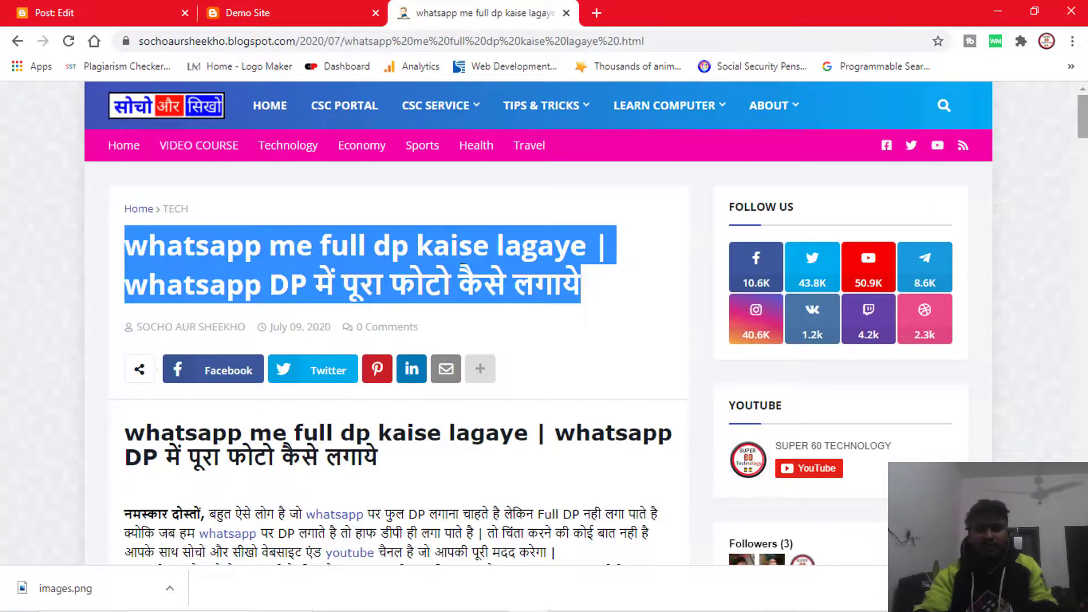
pyautogui.scroll(-5, 79, 130)
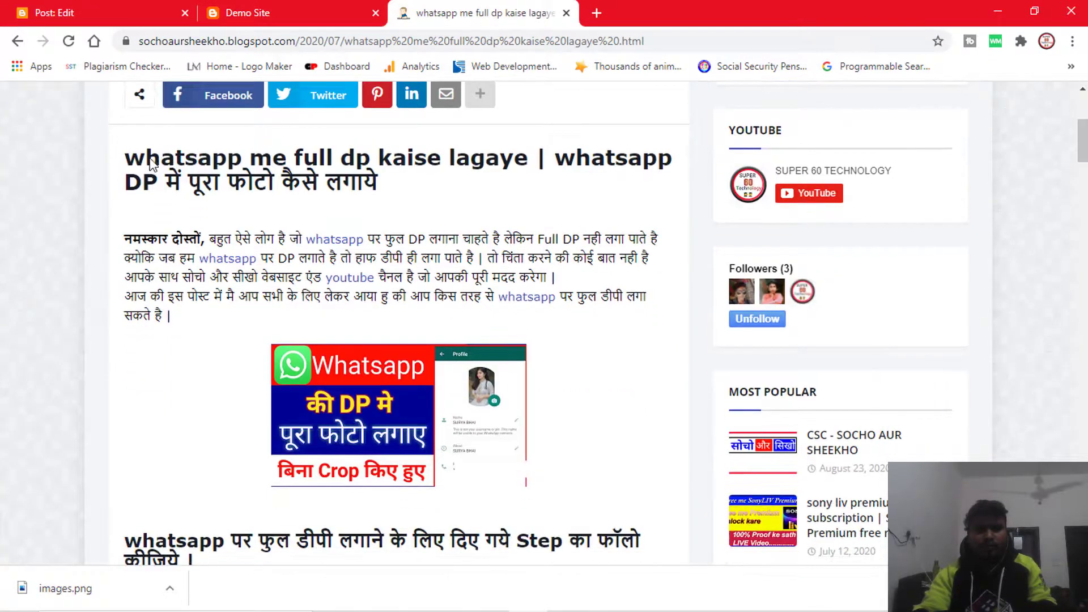
pyautogui.moveTo(133, 162); pyautogui.dragTo(402, 195)
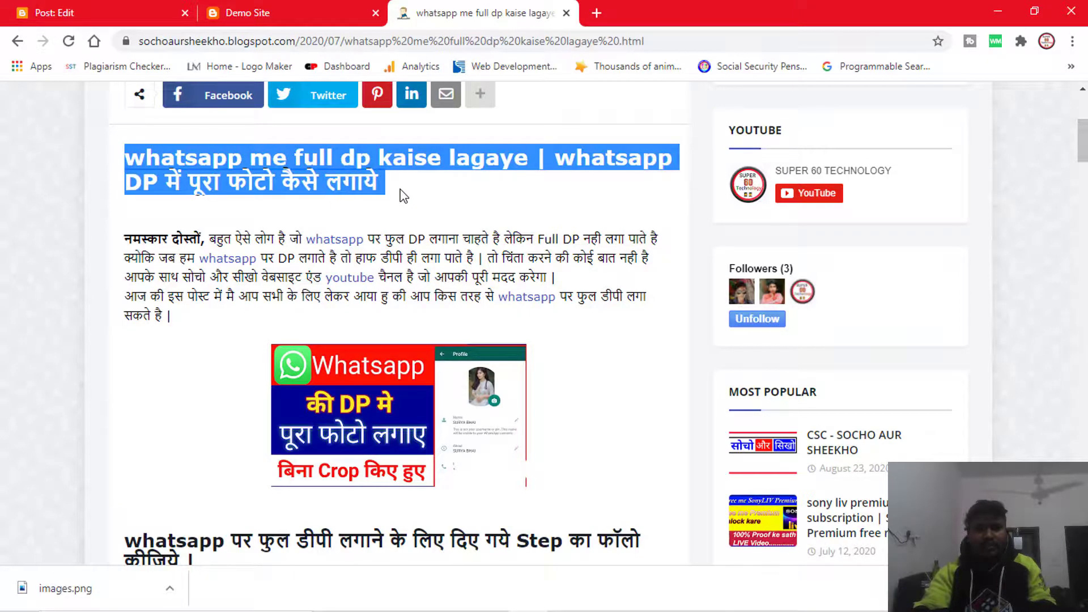
pyautogui.rightClick(328, 173)
pyautogui.click(347, 183)
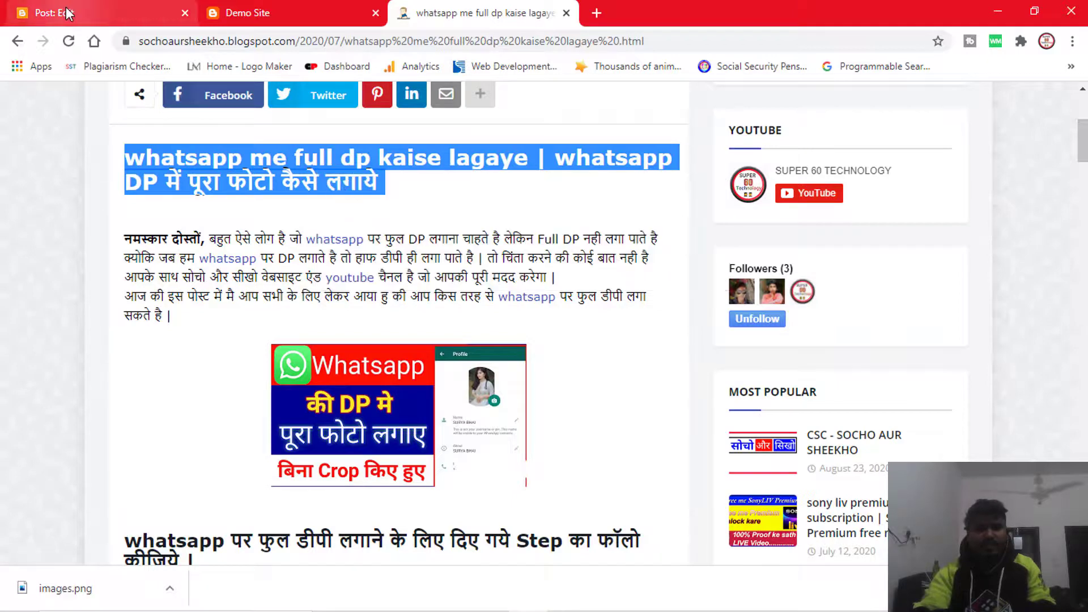
# Step: Return to the Blogger post editor and paste the copied heading into the empty post body
pyautogui.click(111, 11)
pyautogui.rightClick(212, 276)
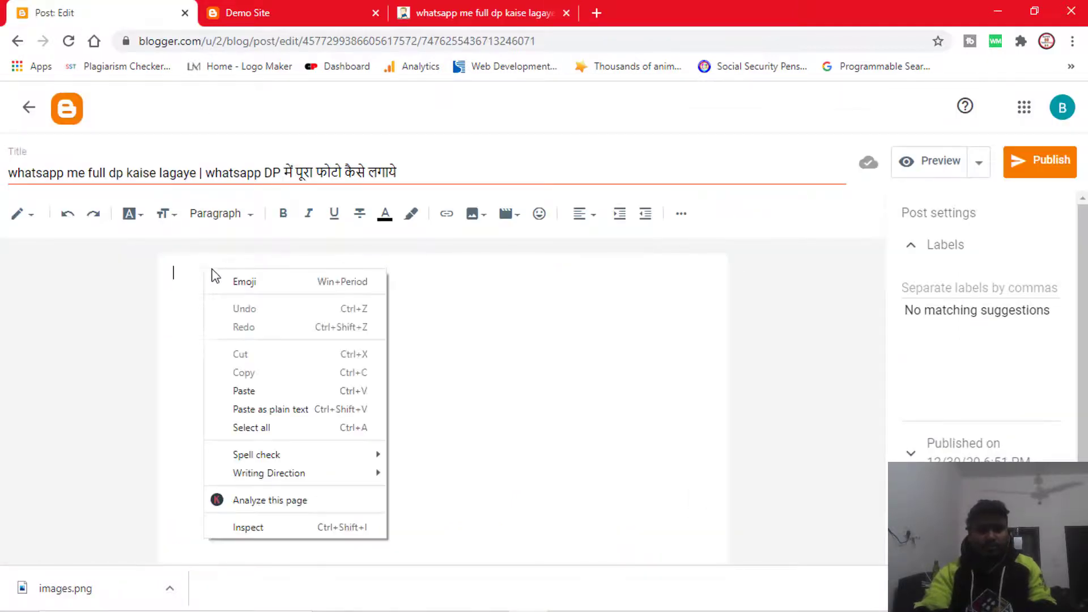
pyautogui.click(267, 391)
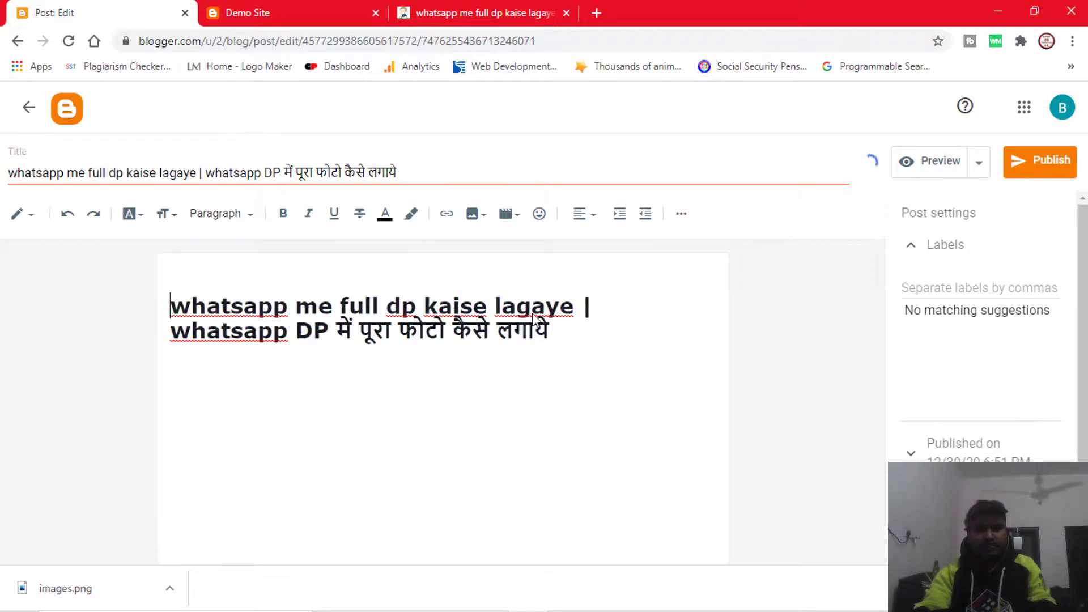
# Step: Delete the pasted heading from the post body and paste it in again
pyautogui.moveTo(171, 306); pyautogui.dragTo(573, 332)
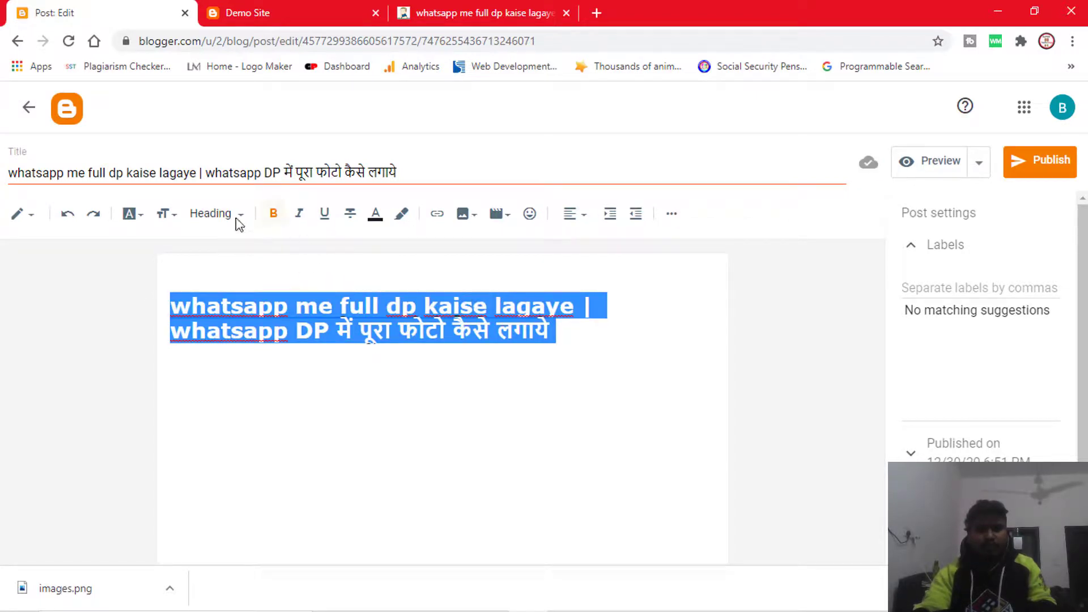
pyautogui.press('BackSpace')
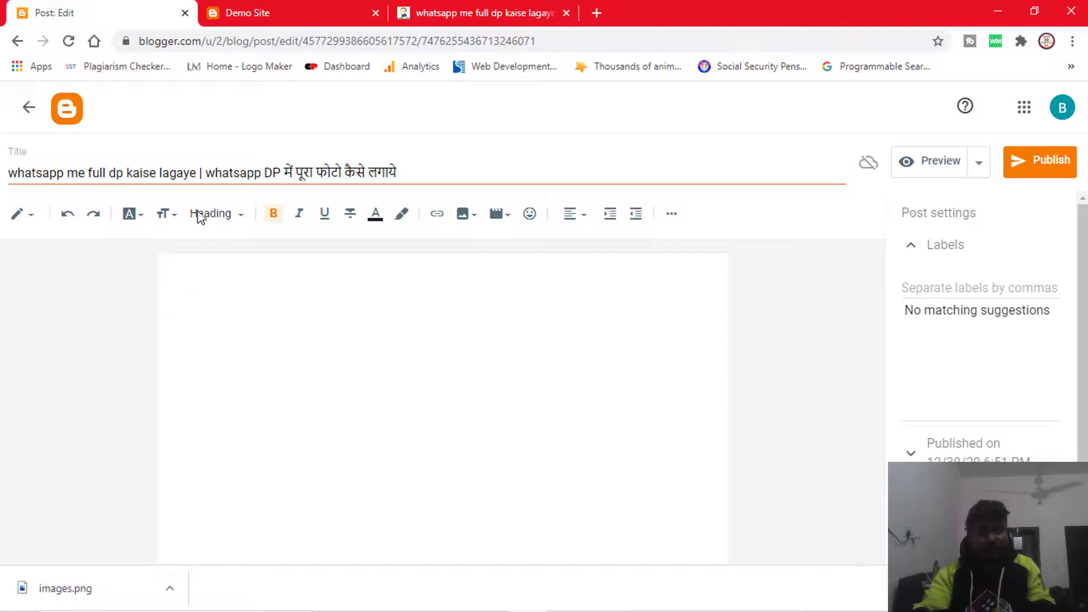
pyautogui.hotkey('ctrl', 'v')
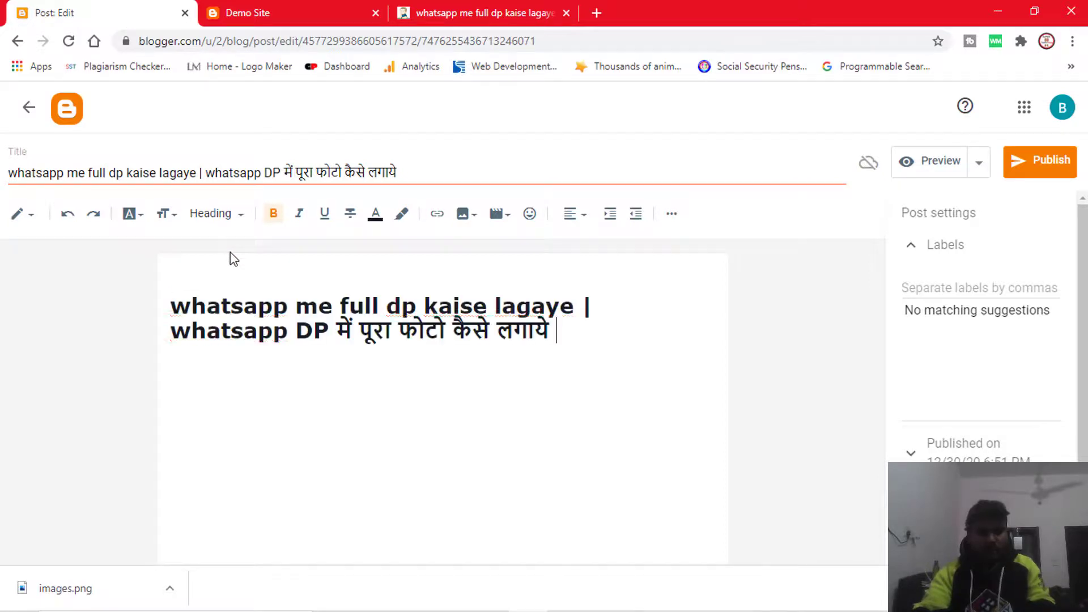
# Step: Remove the empty line above the pasted heading so the text starts at the beginning of the post body
pyautogui.click(185, 279)
pyautogui.click(169, 304)
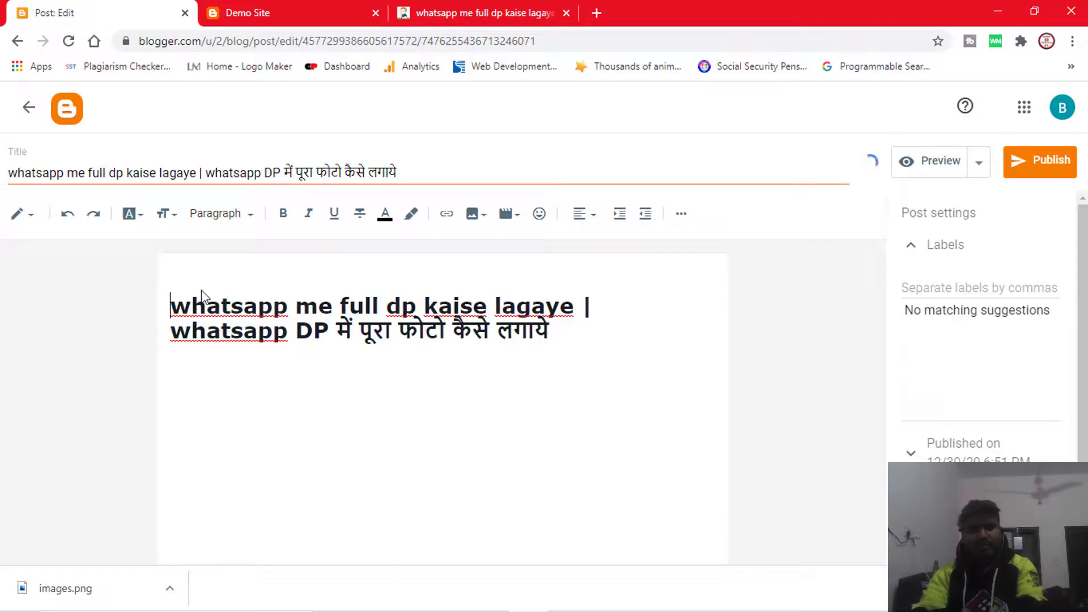
pyautogui.press('BackSpace')
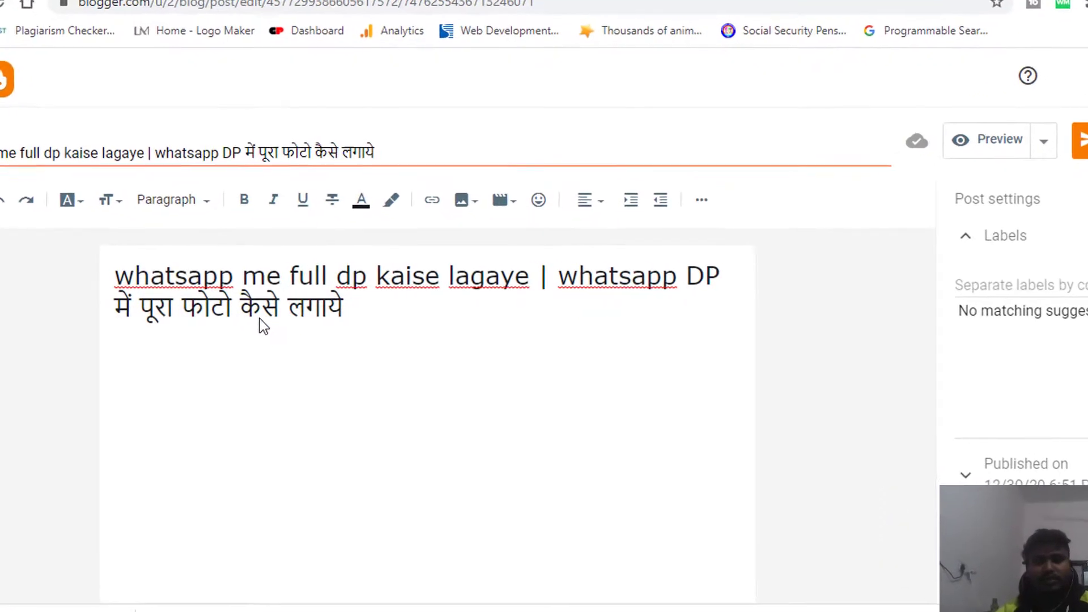
# Step: Apply the Heading style to the whole "whatsapp me full dp kaise lagaye" text and start a new line below it
pyautogui.click(152, 298)
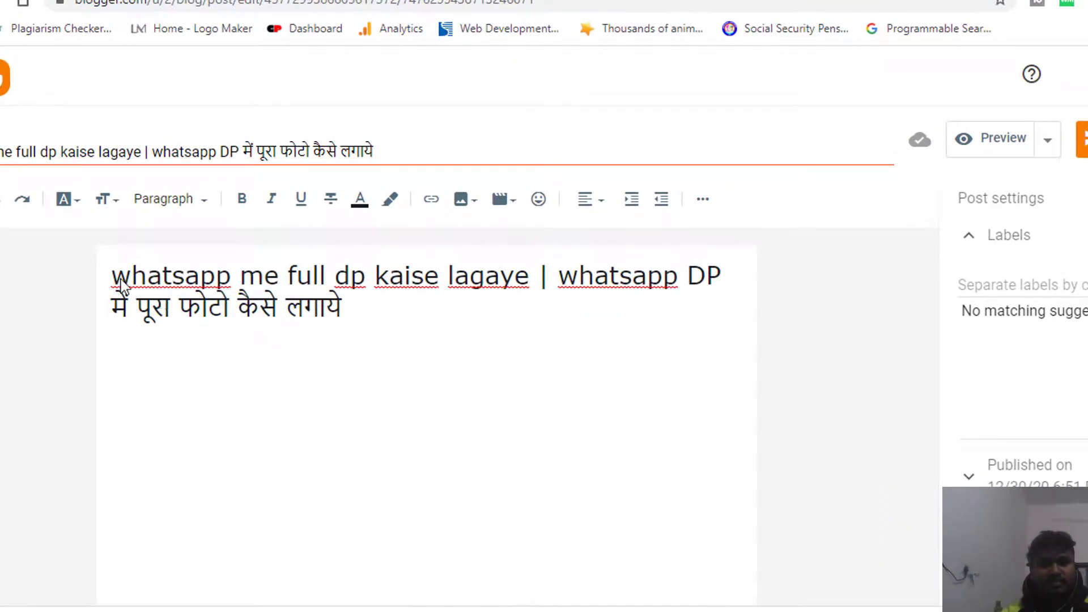
pyautogui.moveTo(218, 308); pyautogui.dragTo(370, 331)
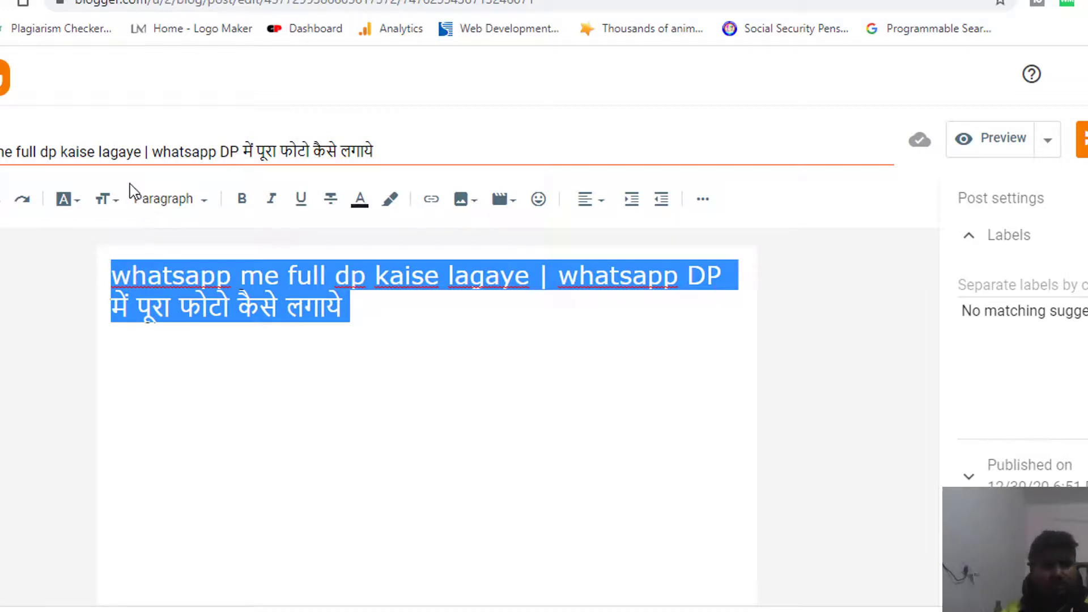
pyautogui.click(233, 234)
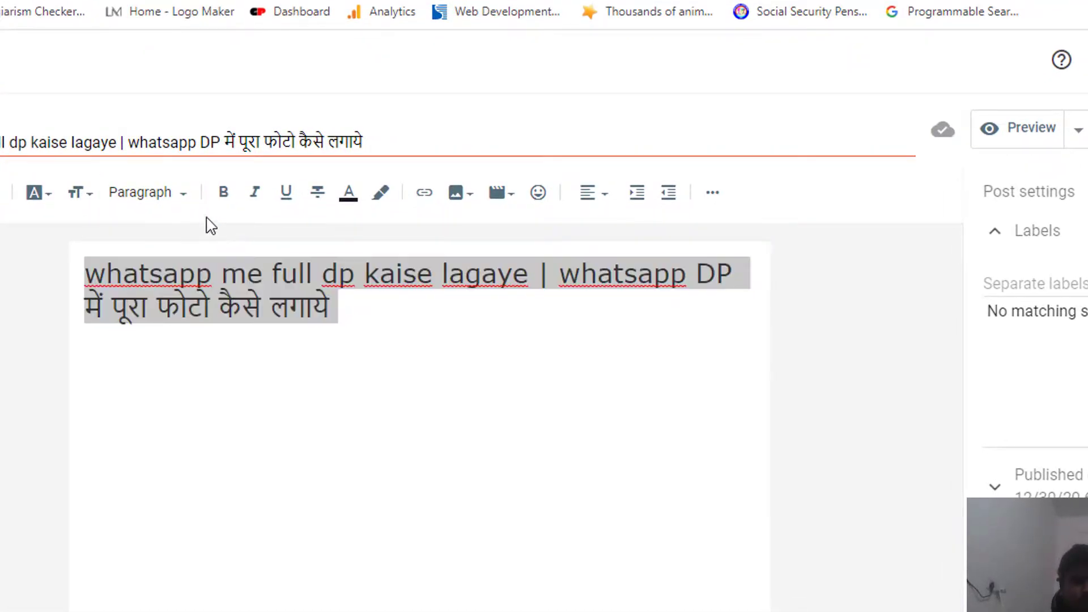
pyautogui.click(179, 202)
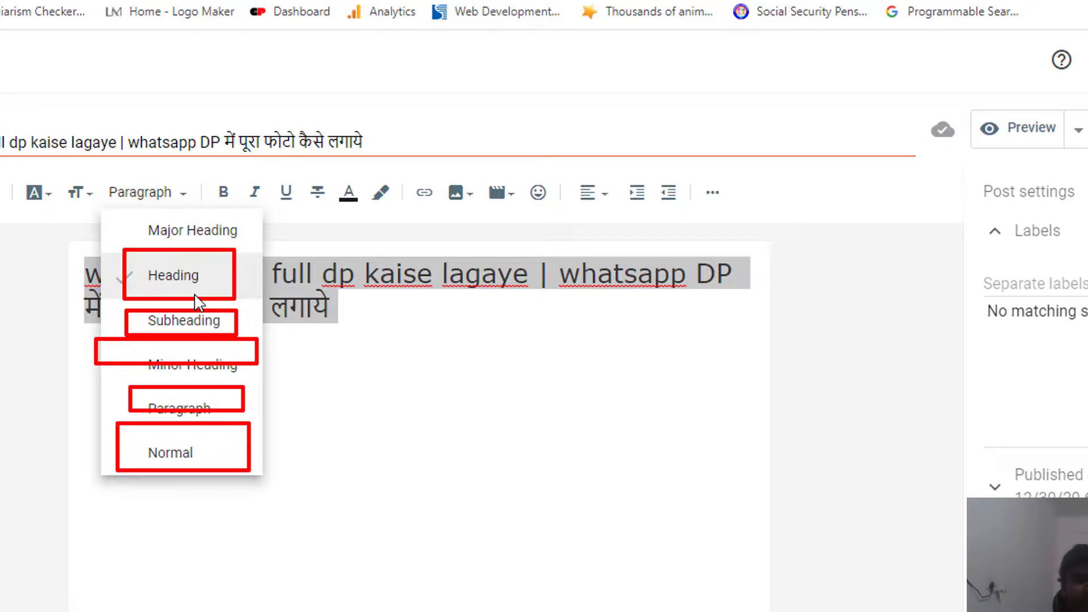
pyautogui.click(173, 276)
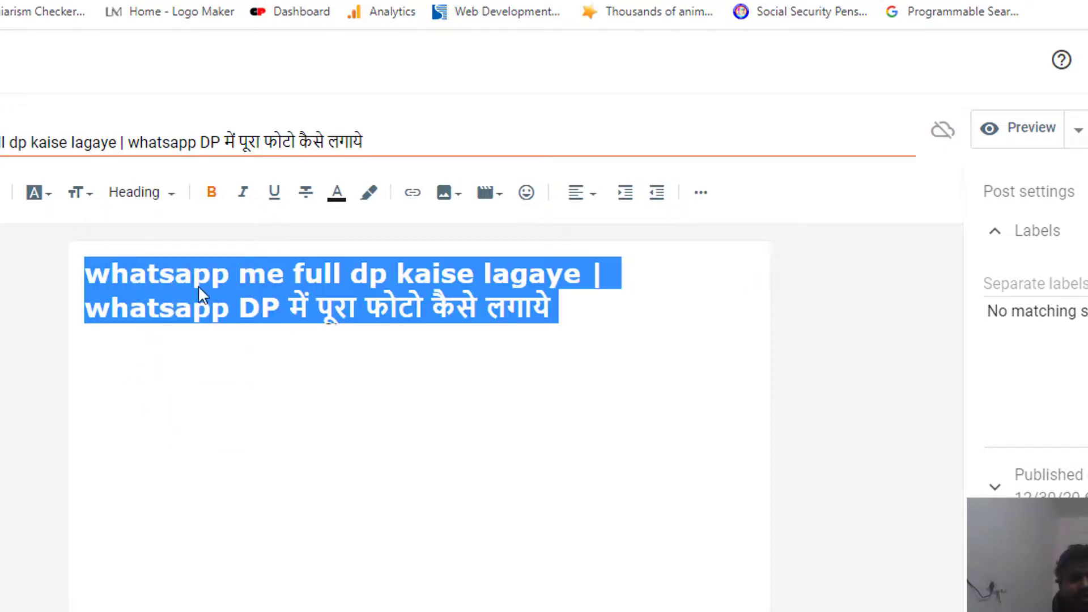
pyautogui.click(566, 336)
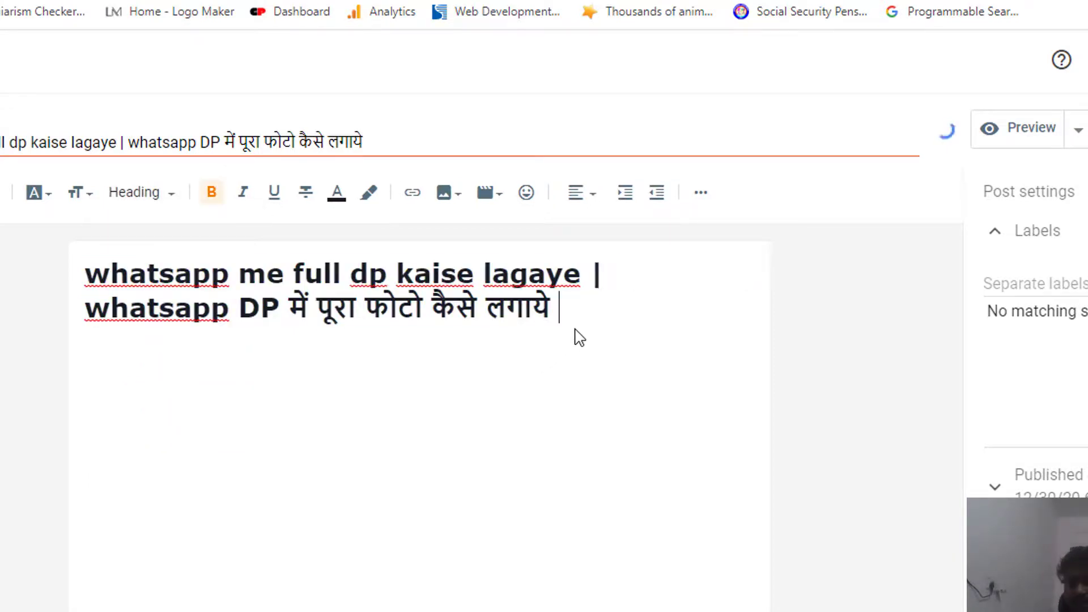
pyautogui.press('Return')
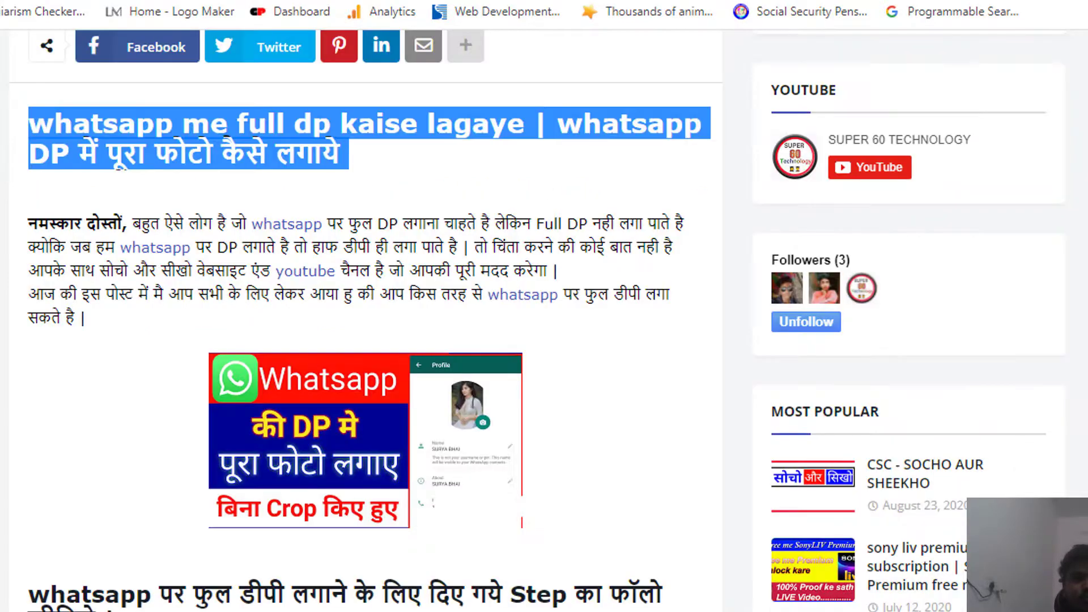
# Step: In the source WhatsApp DP post, select the content below the heading, from the "नमस्कार दोस्तों" introduction through Step 7 and its image
pyautogui.moveTo(29, 116); pyautogui.dragTo(389, 183)
pyautogui.moveTo(32, 229); pyautogui.dragTo(439, 513)
pyautogui.scroll(-9, 440, 513)
pyautogui.moveTo(440, 377); pyautogui.dragTo(451, 342)
pyautogui.scroll(-15, 447, 343)
pyautogui.scroll(-20, 447, 345)
pyautogui.scroll(8, 451, 342)
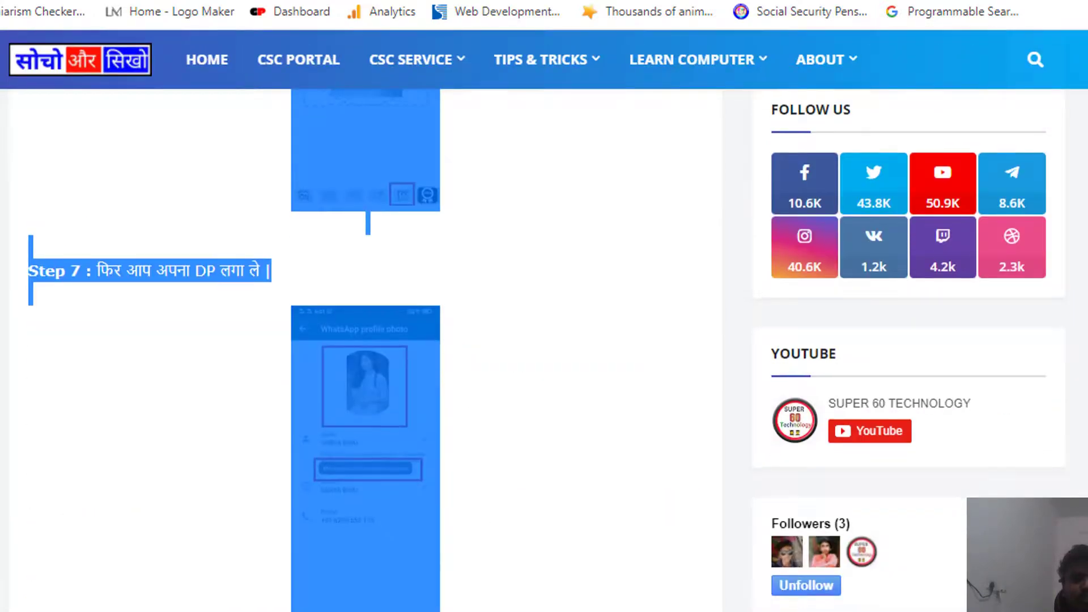